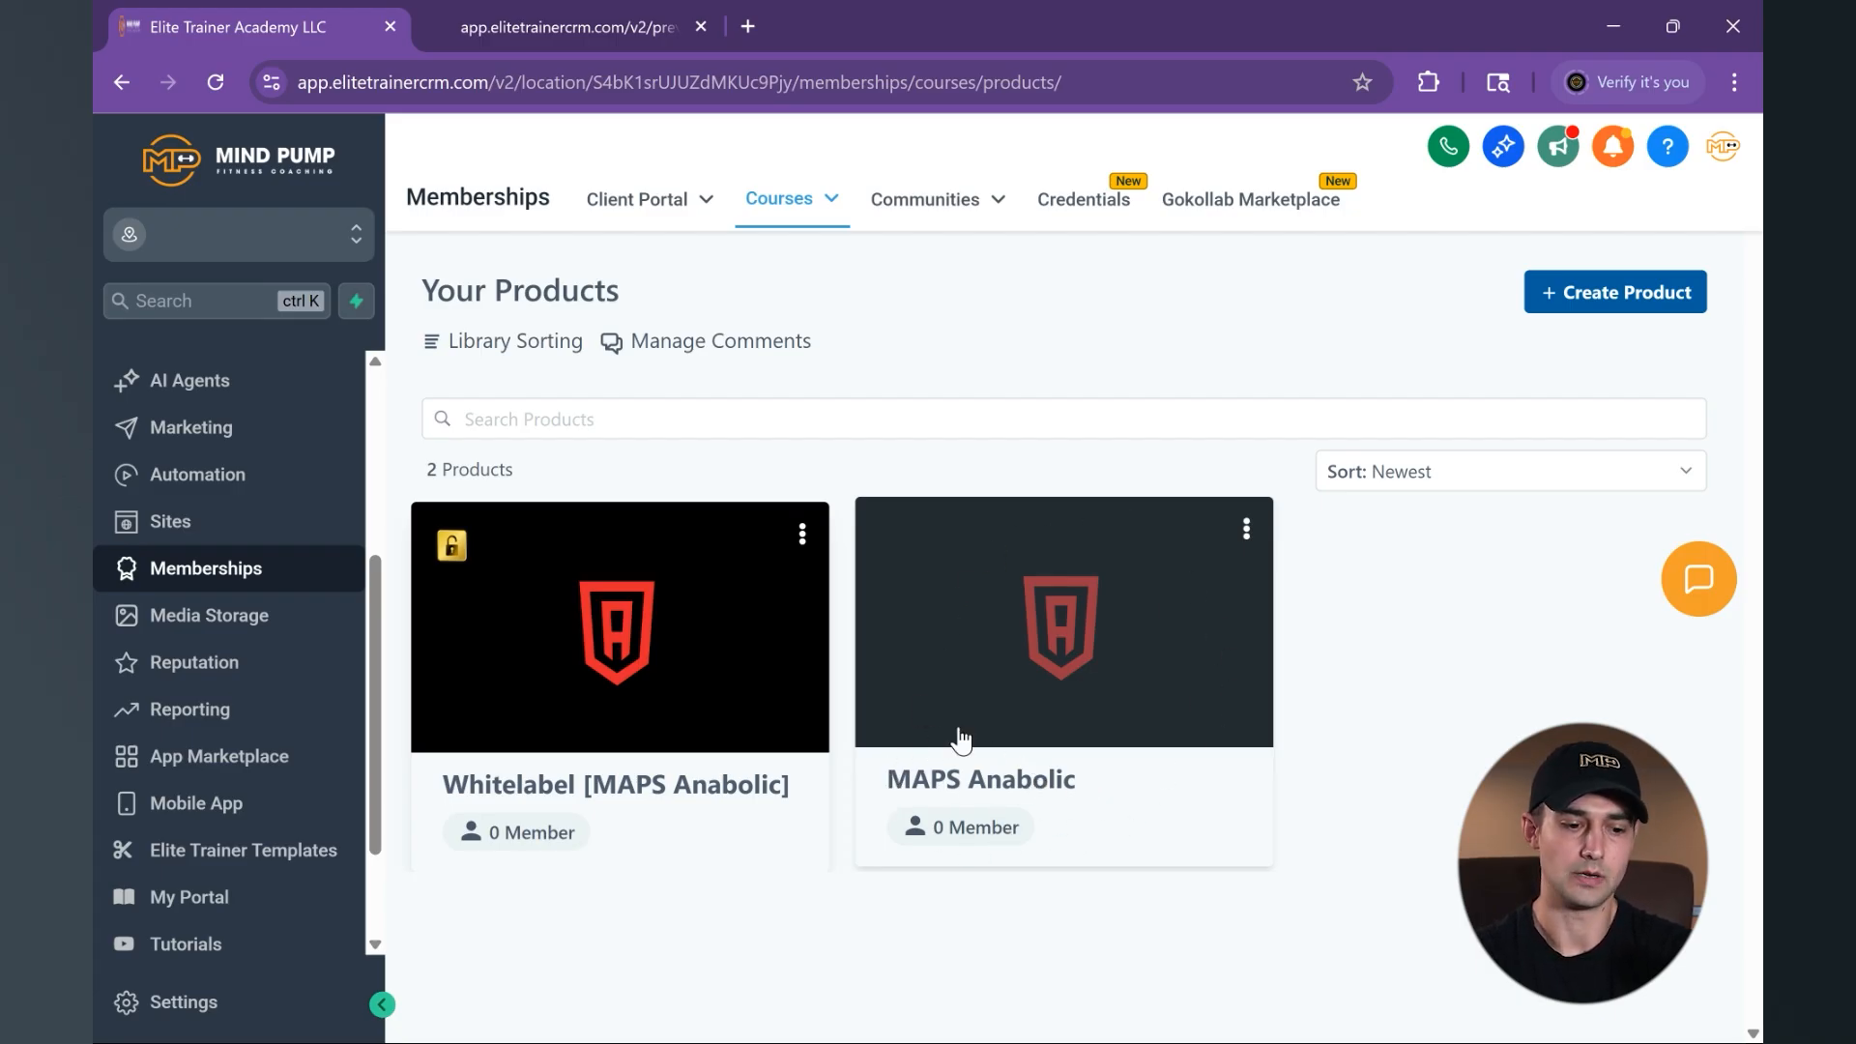
- Open the MAPS Anabolic product and examine its course structure, from Quick Start and FAQ Videos through the phase exercises
{"action": "left_click", "coordinate": [996, 788]}
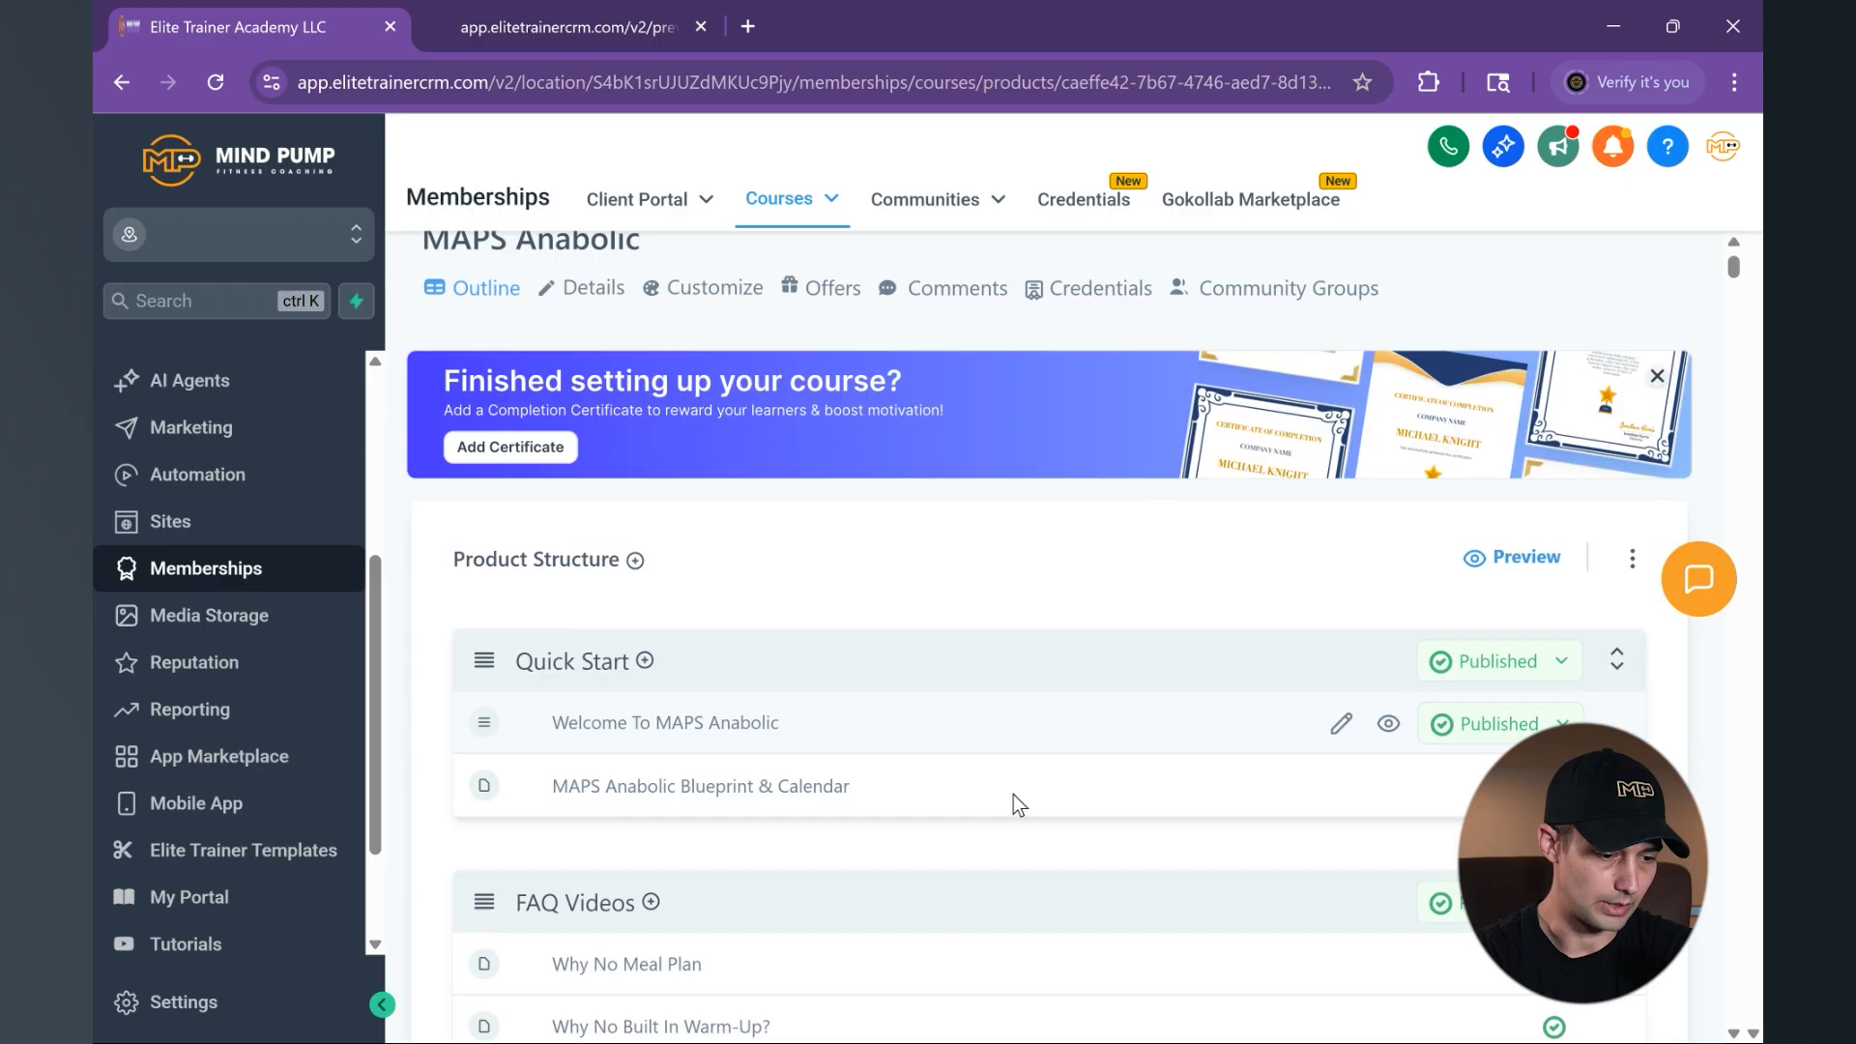
{"action": "scroll", "coordinate": [1013, 794], "scroll_direction": "down", "scroll_amount": 5}
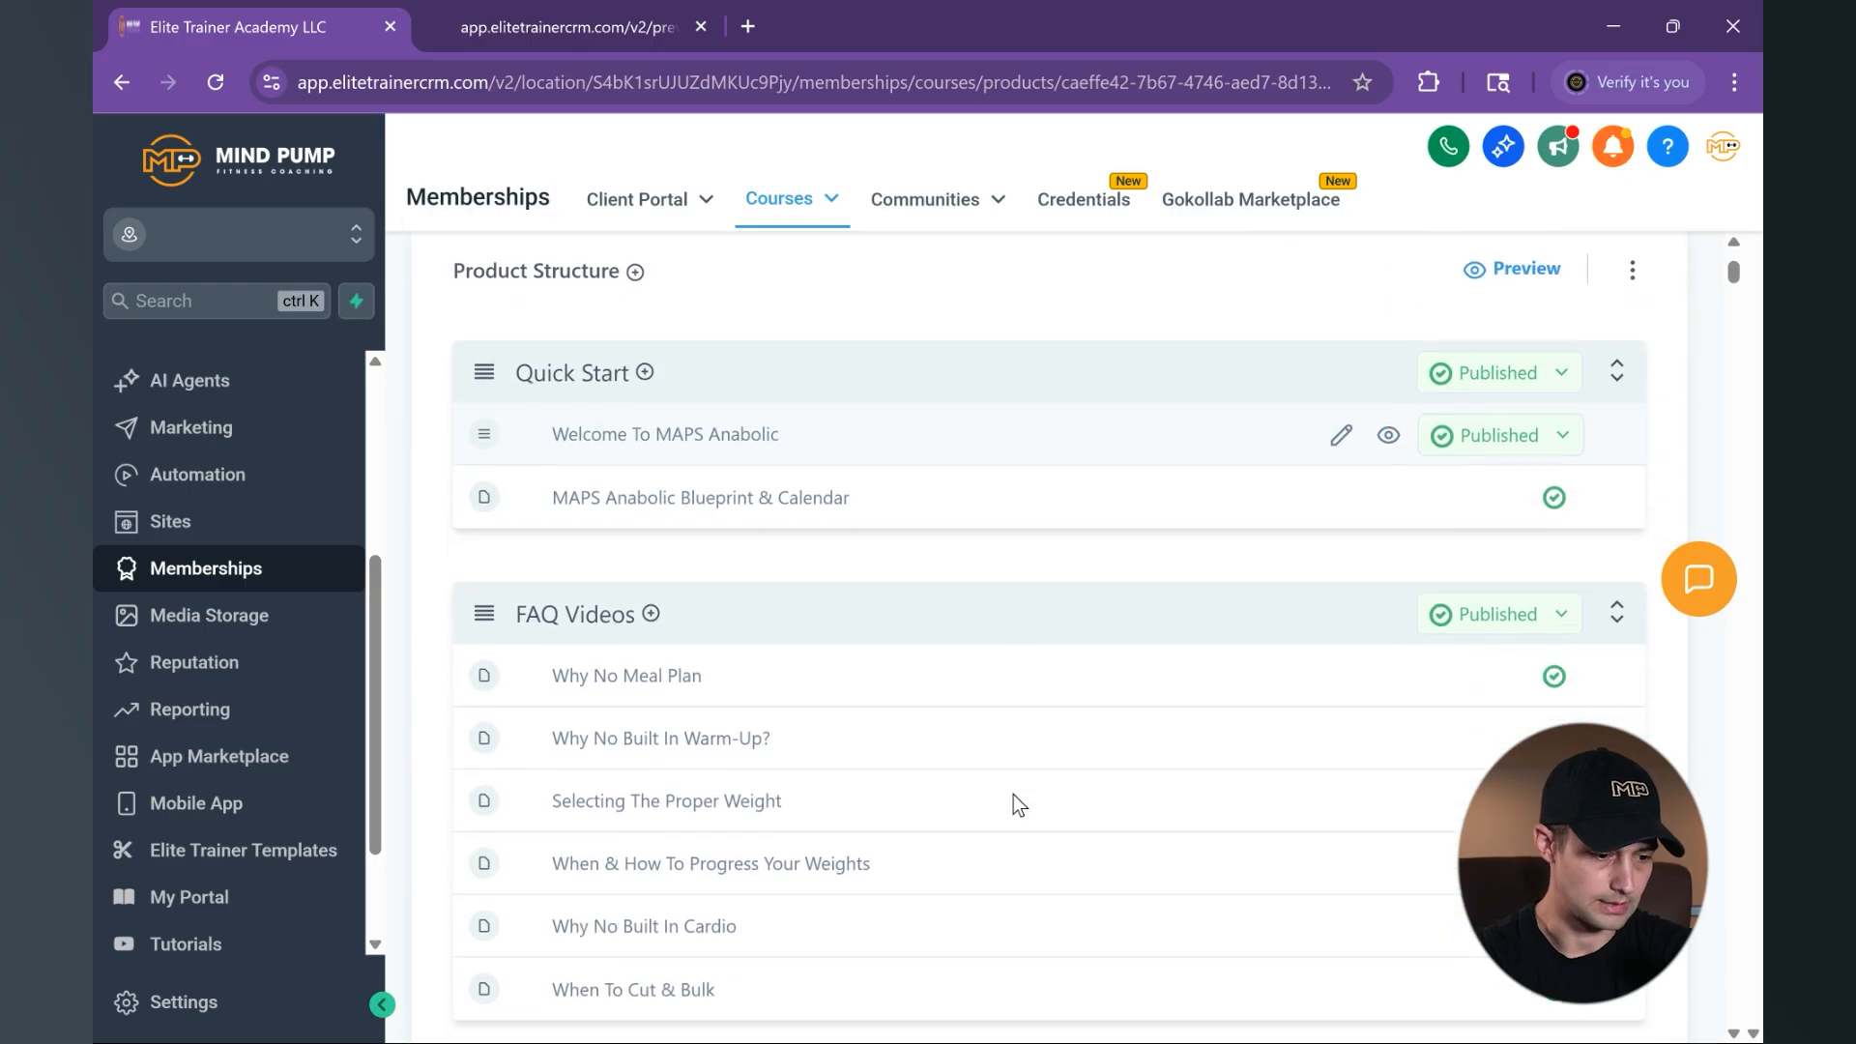
{"action": "scroll", "coordinate": [930, 763], "scroll_direction": "down", "scroll_amount": 5}
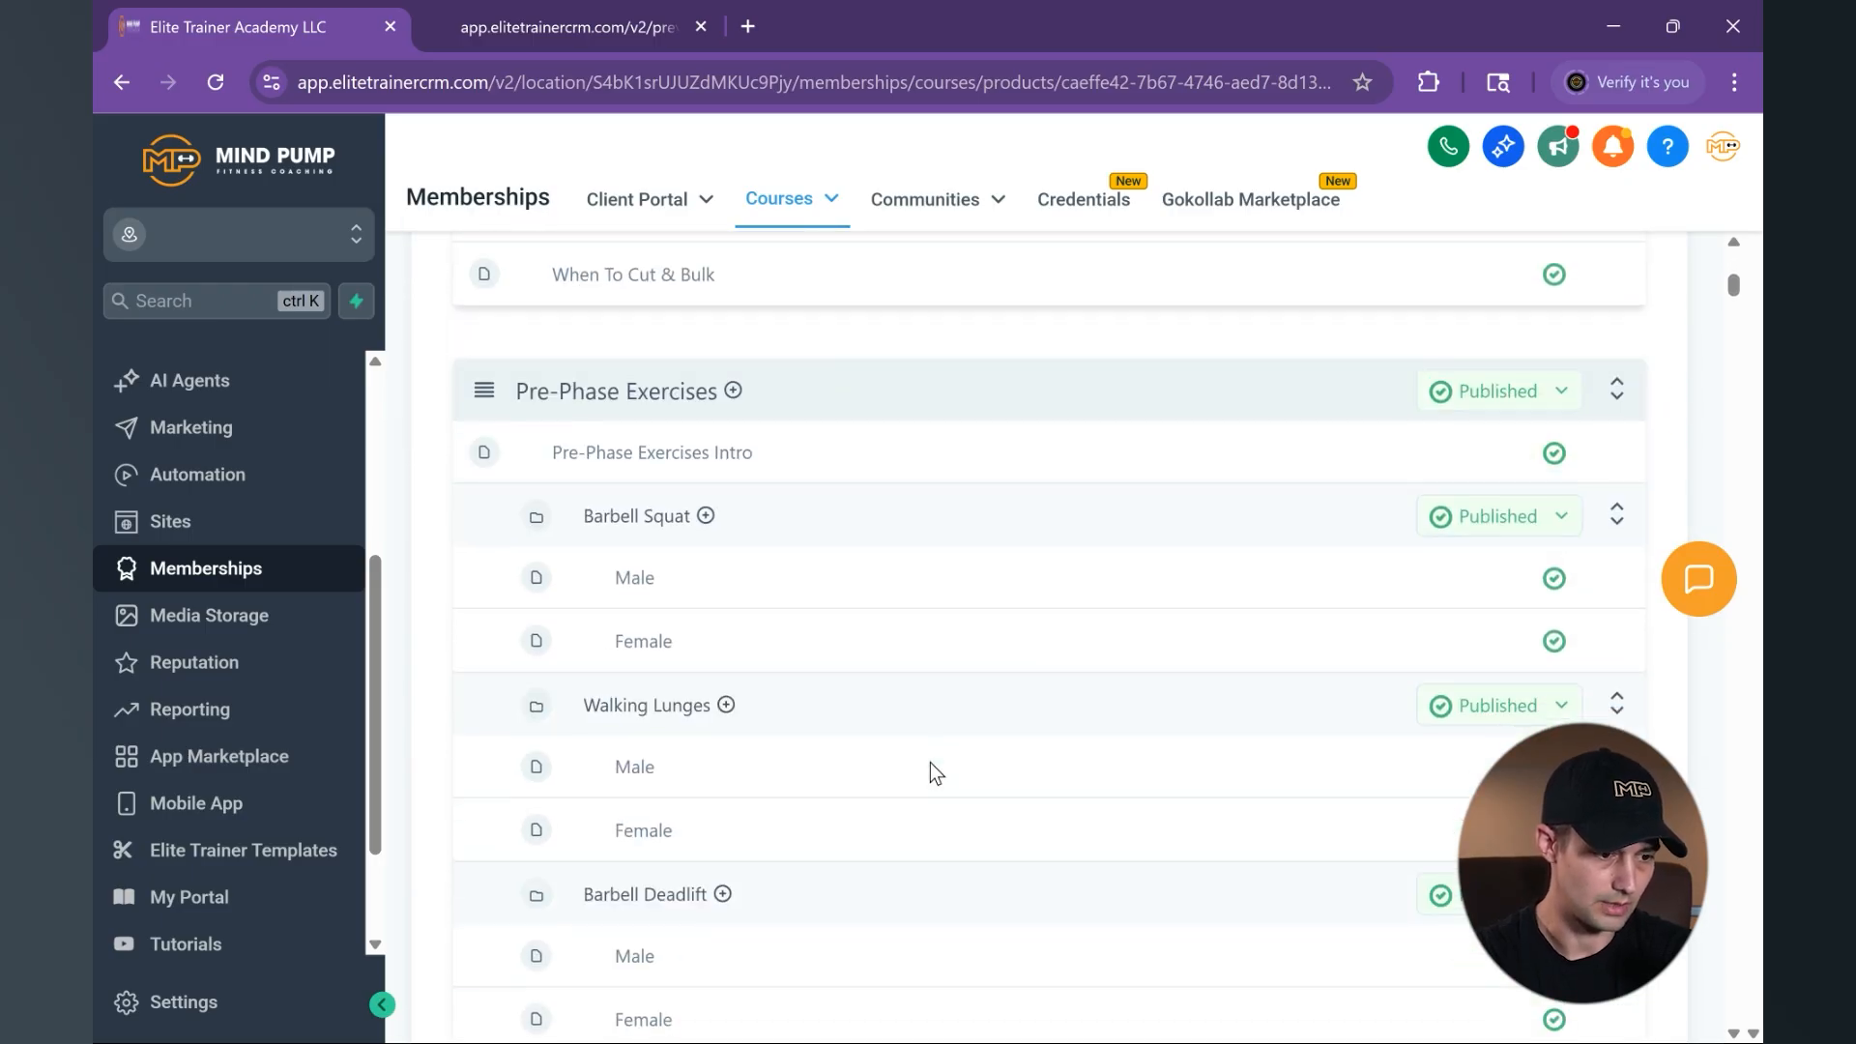
{"action": "scroll", "coordinate": [752, 665], "scroll_direction": "down", "scroll_amount": 15}
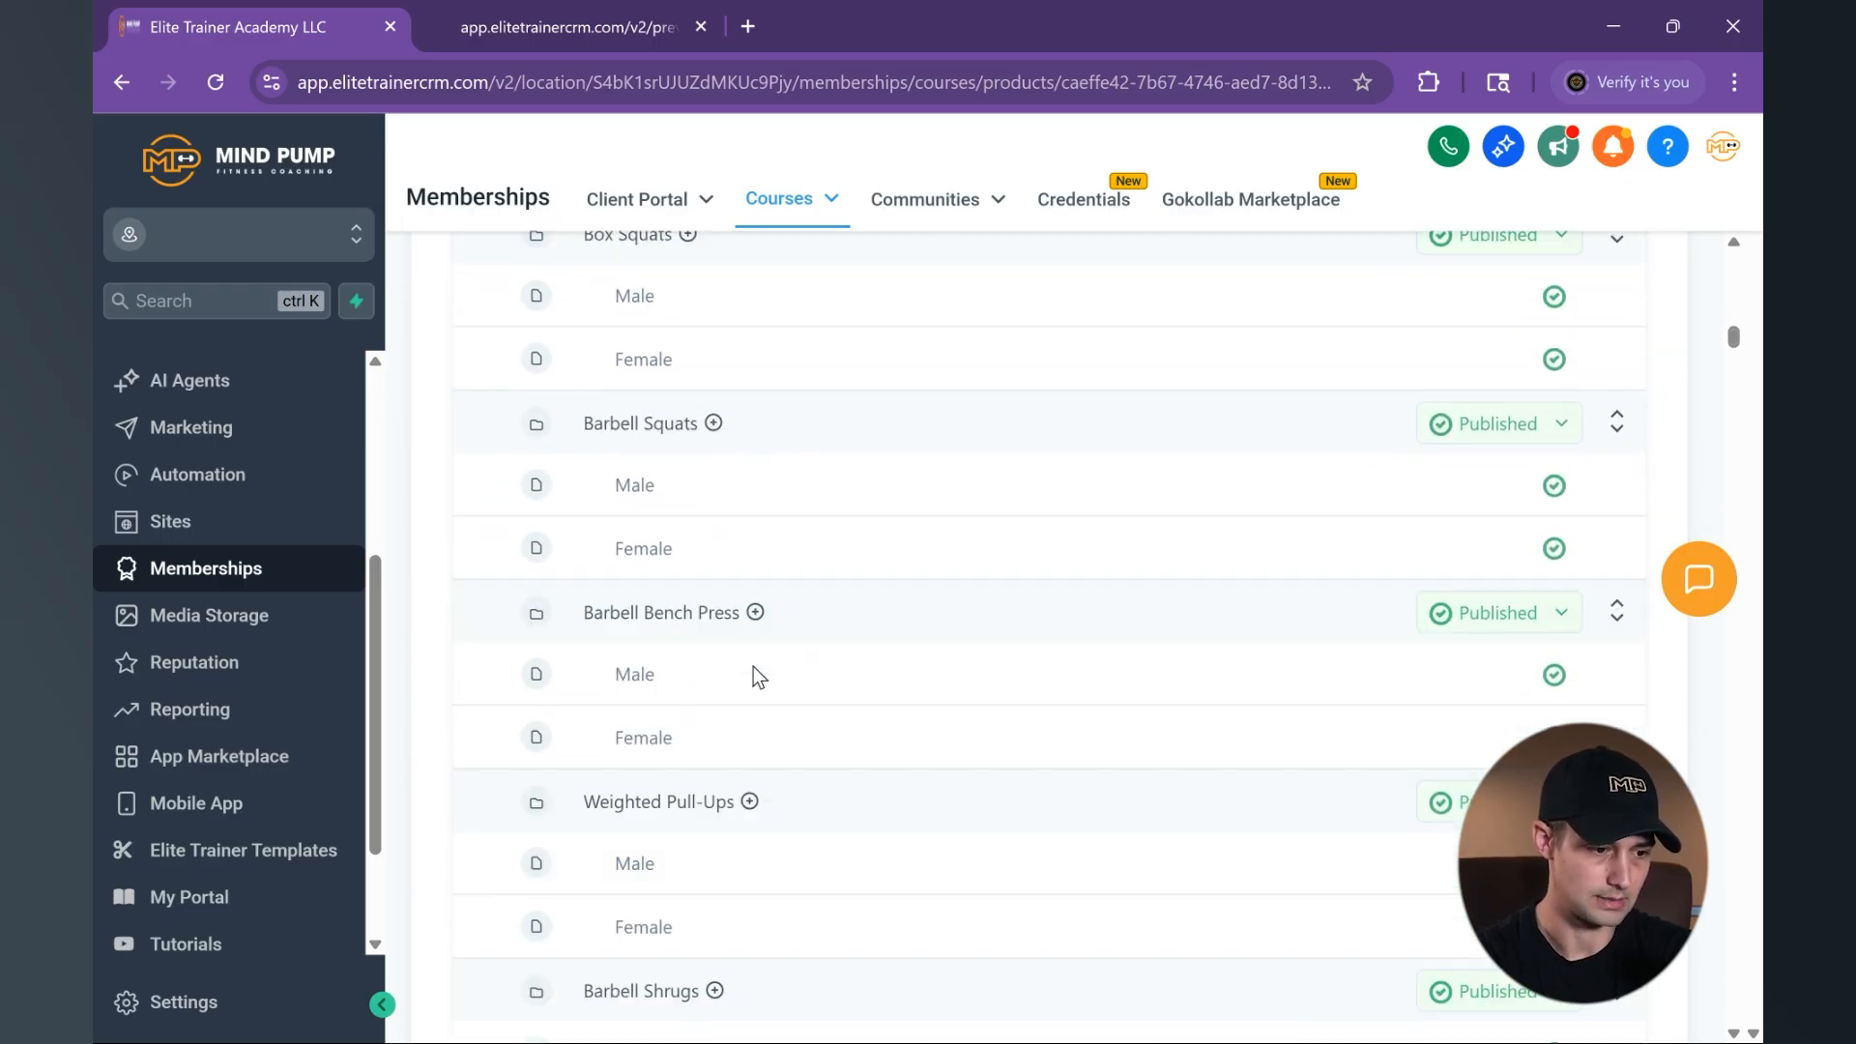
{"action": "scroll", "coordinate": [753, 665], "scroll_direction": "up", "scroll_amount": 5}
{"action": "scroll", "coordinate": [752, 665], "scroll_direction": "down", "scroll_amount": 12}
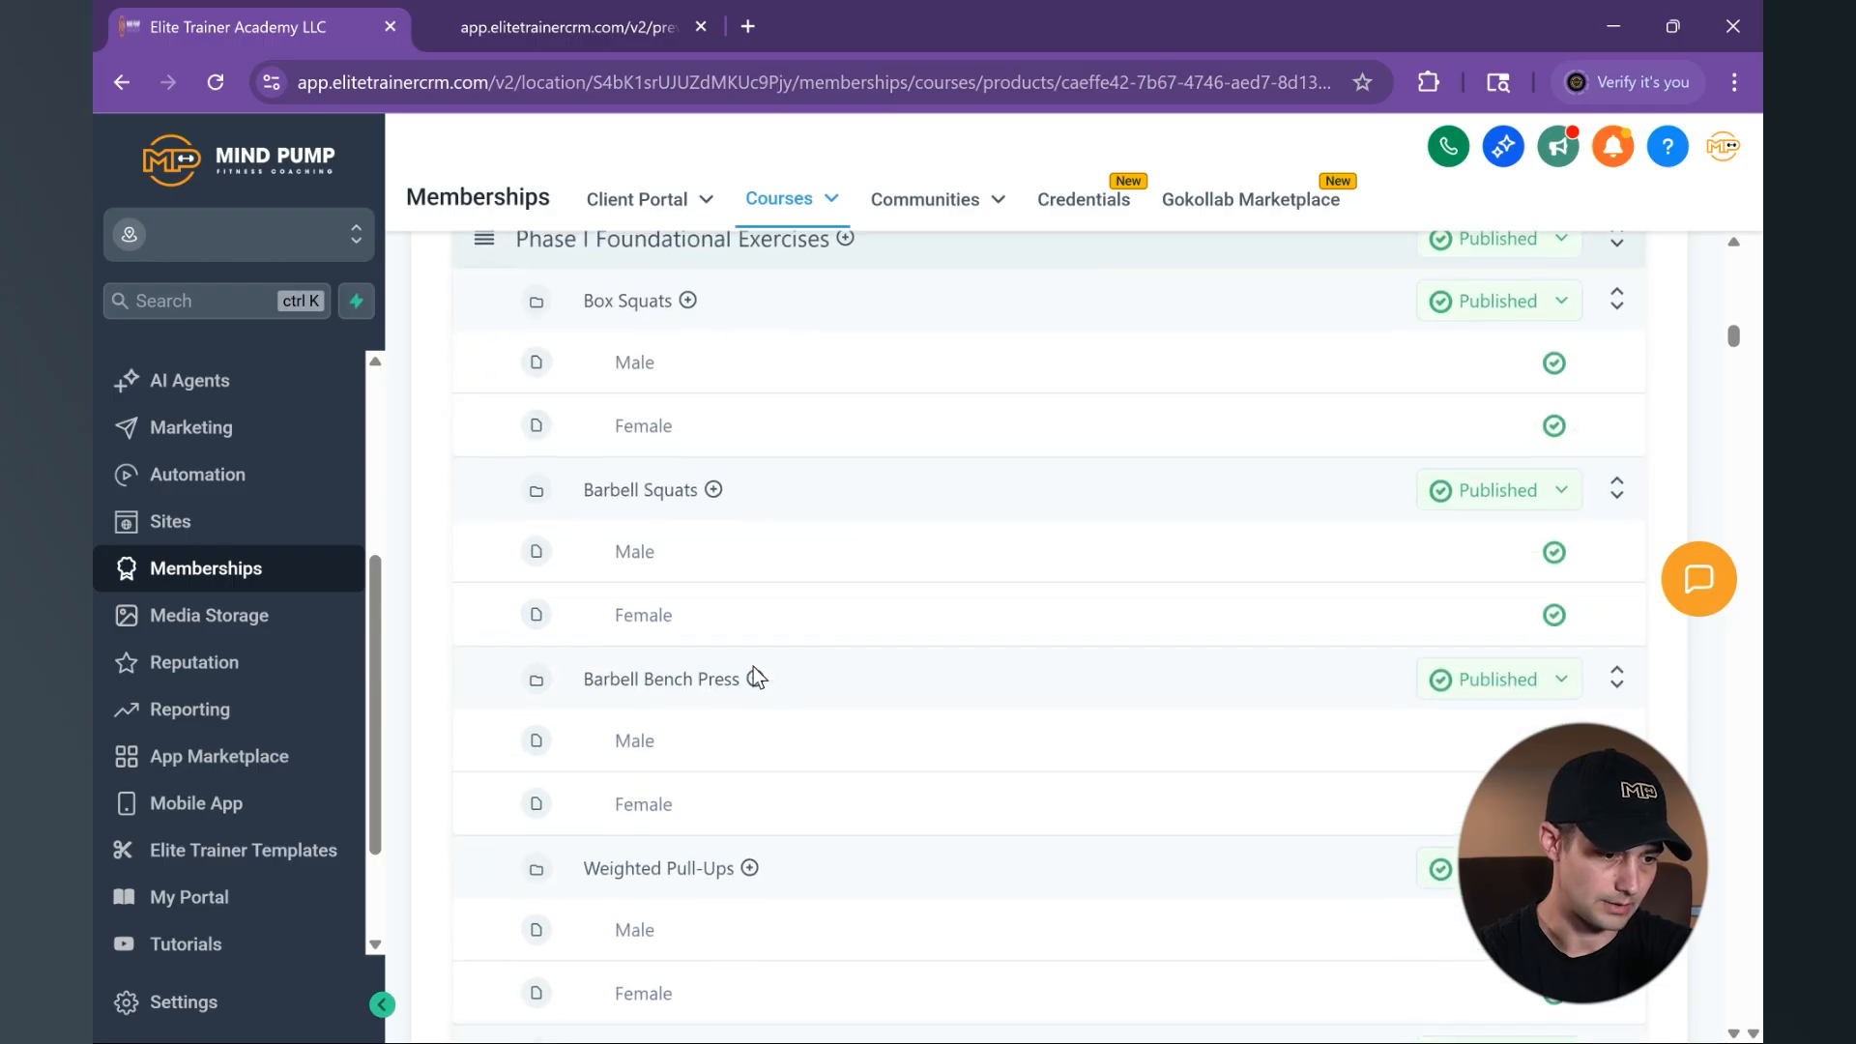
{"action": "scroll", "coordinate": [752, 665], "scroll_direction": "down", "scroll_amount": 20}
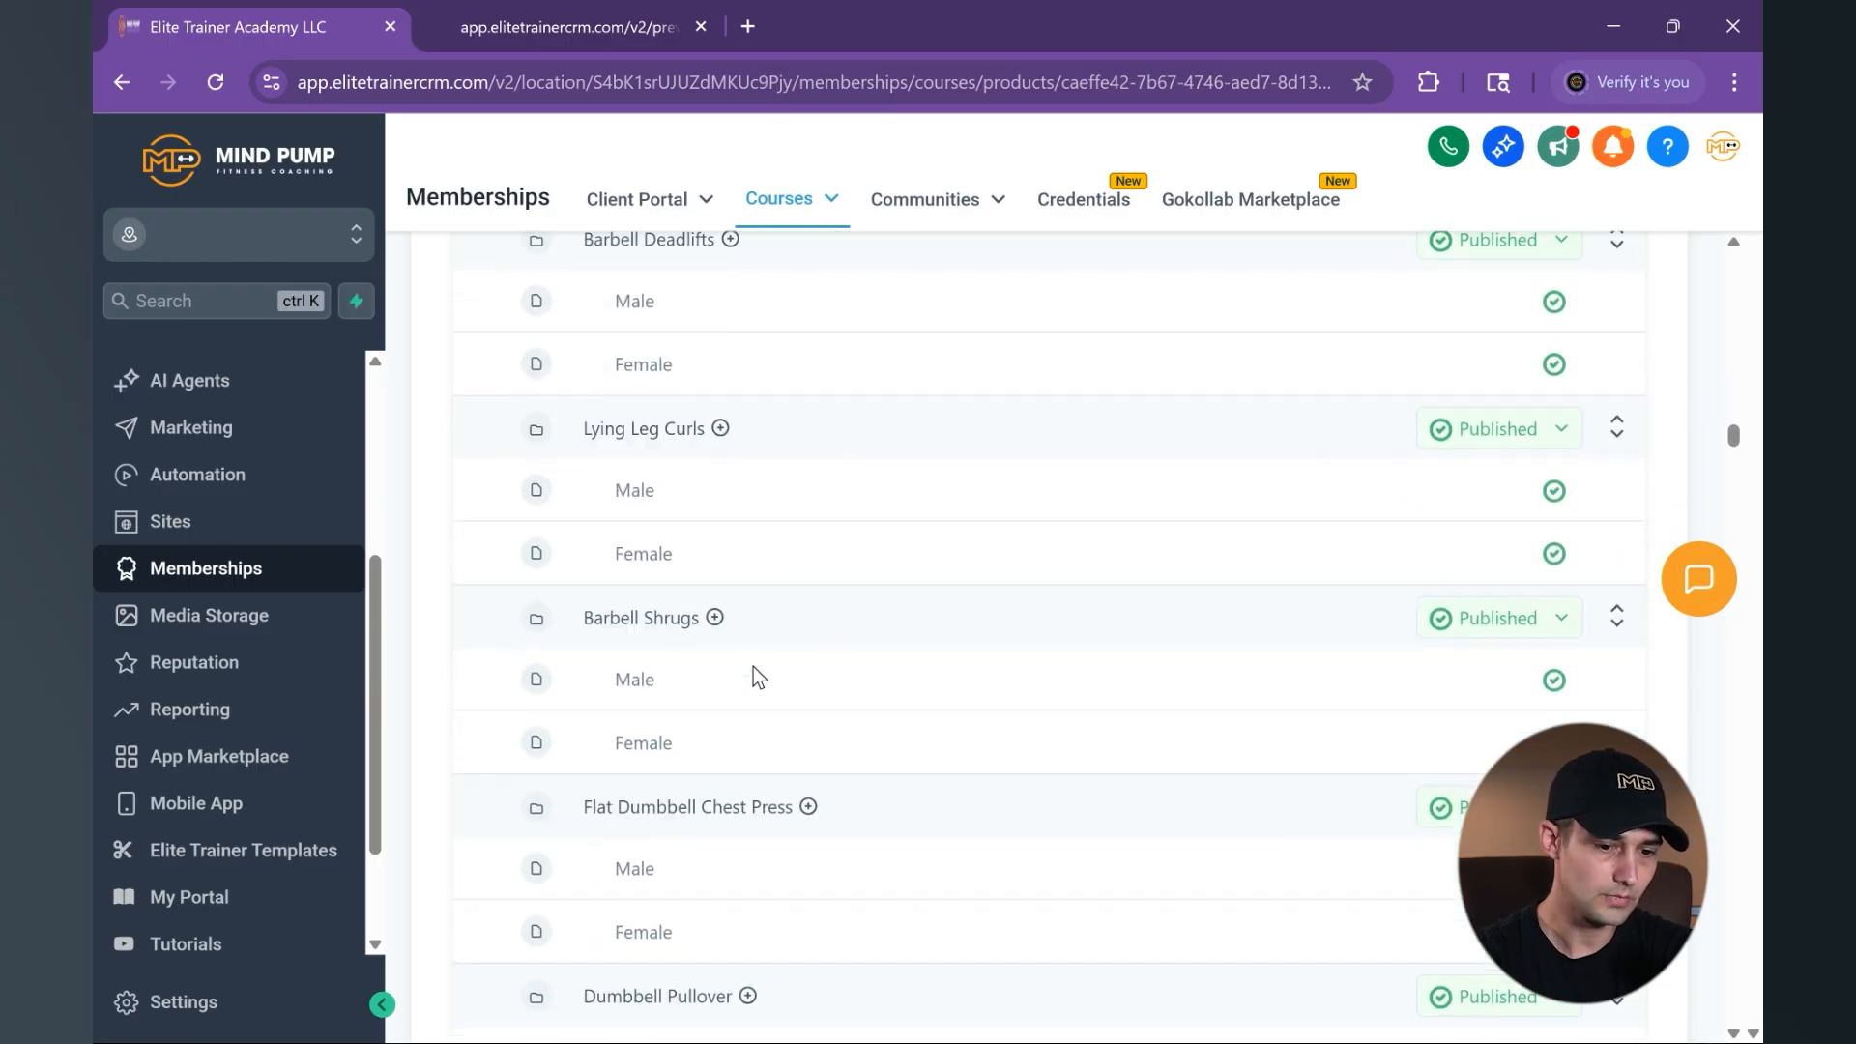
{"action": "scroll", "coordinate": [755, 674], "scroll_direction": "down", "scroll_amount": 20}
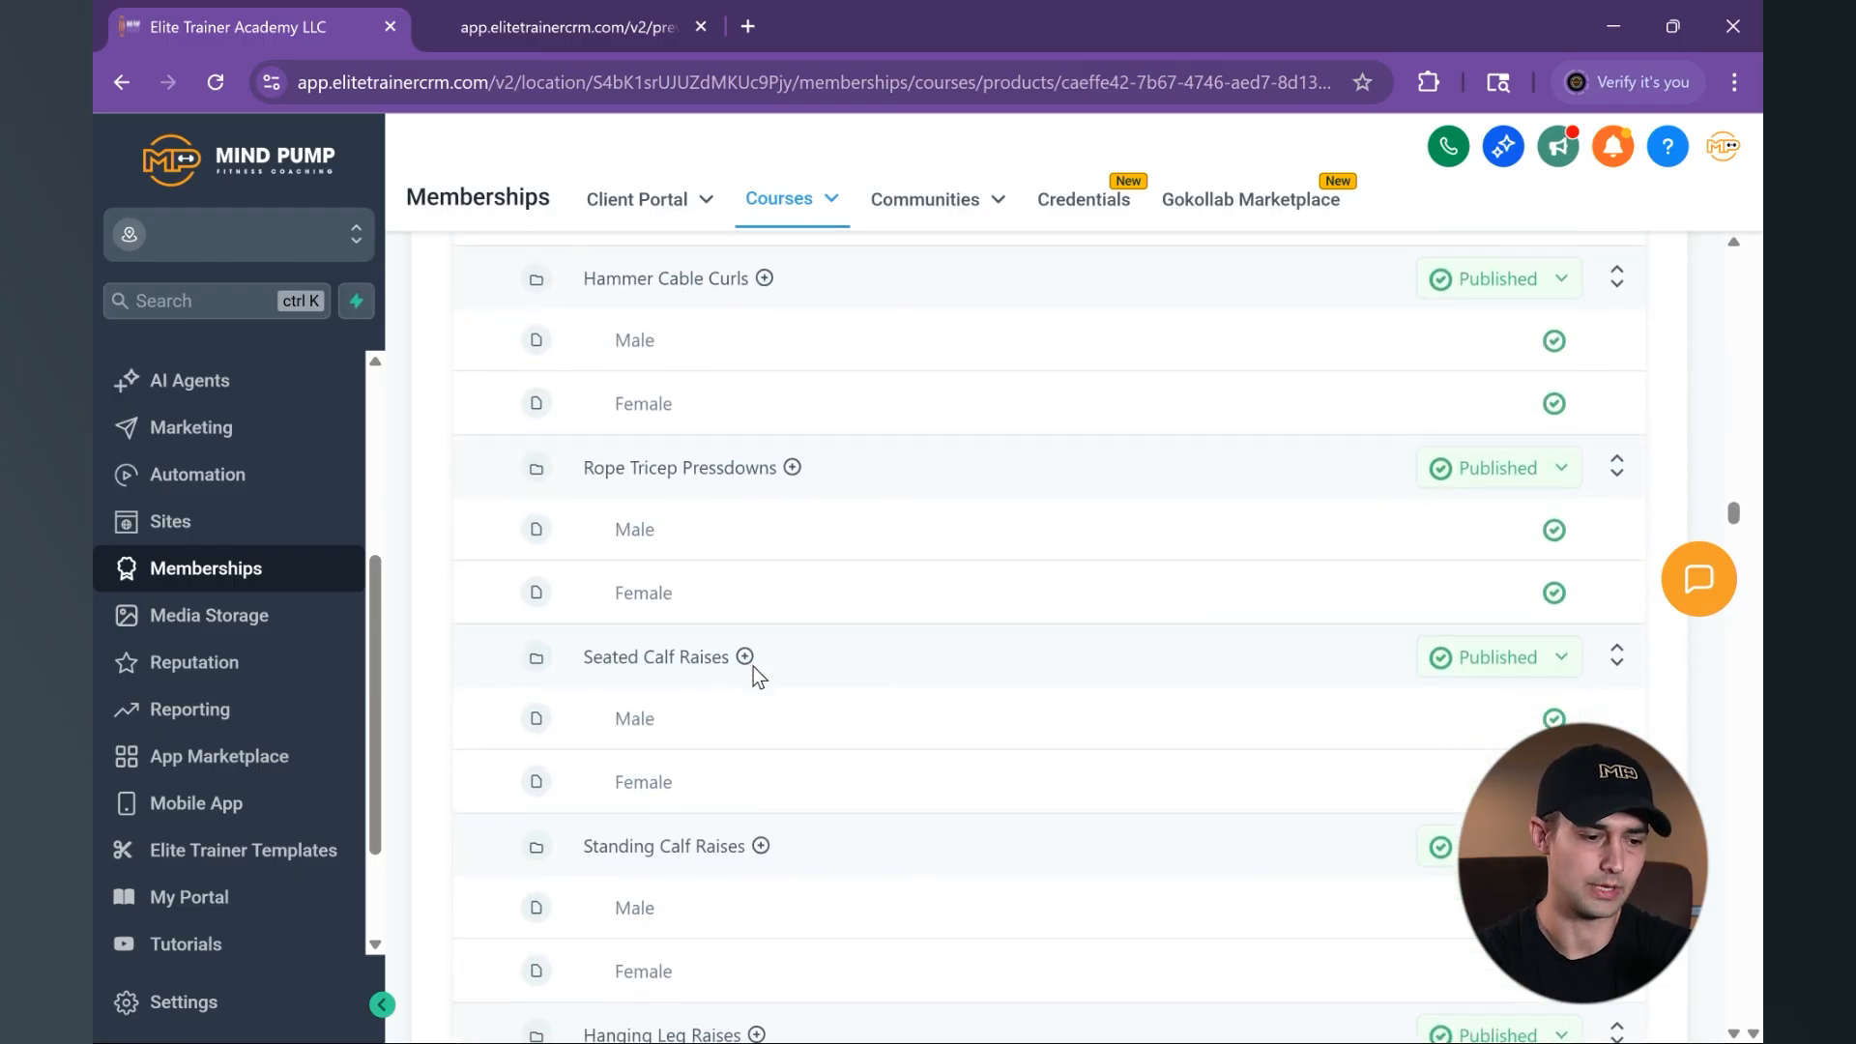
{"action": "scroll", "coordinate": [752, 665], "scroll_direction": "down", "scroll_amount": 20}
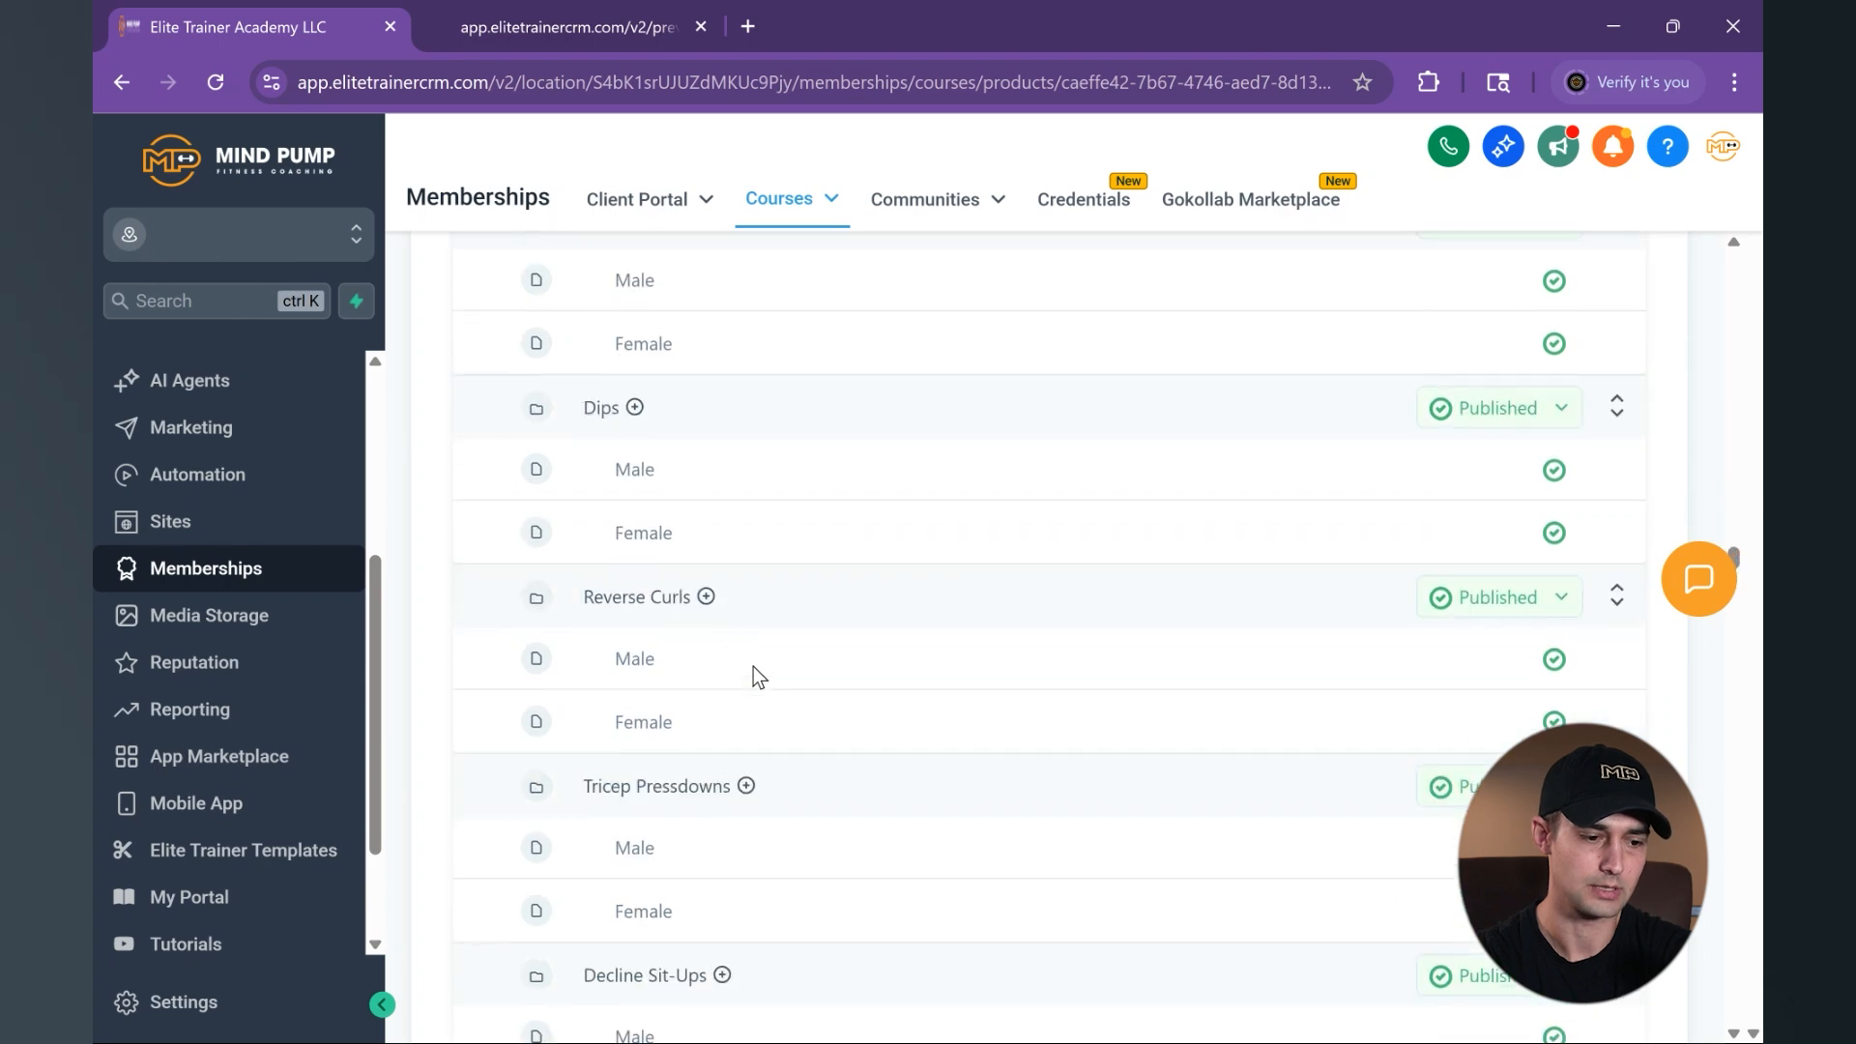
{"action": "scroll", "coordinate": [753, 666], "scroll_direction": "up", "scroll_amount": 20}
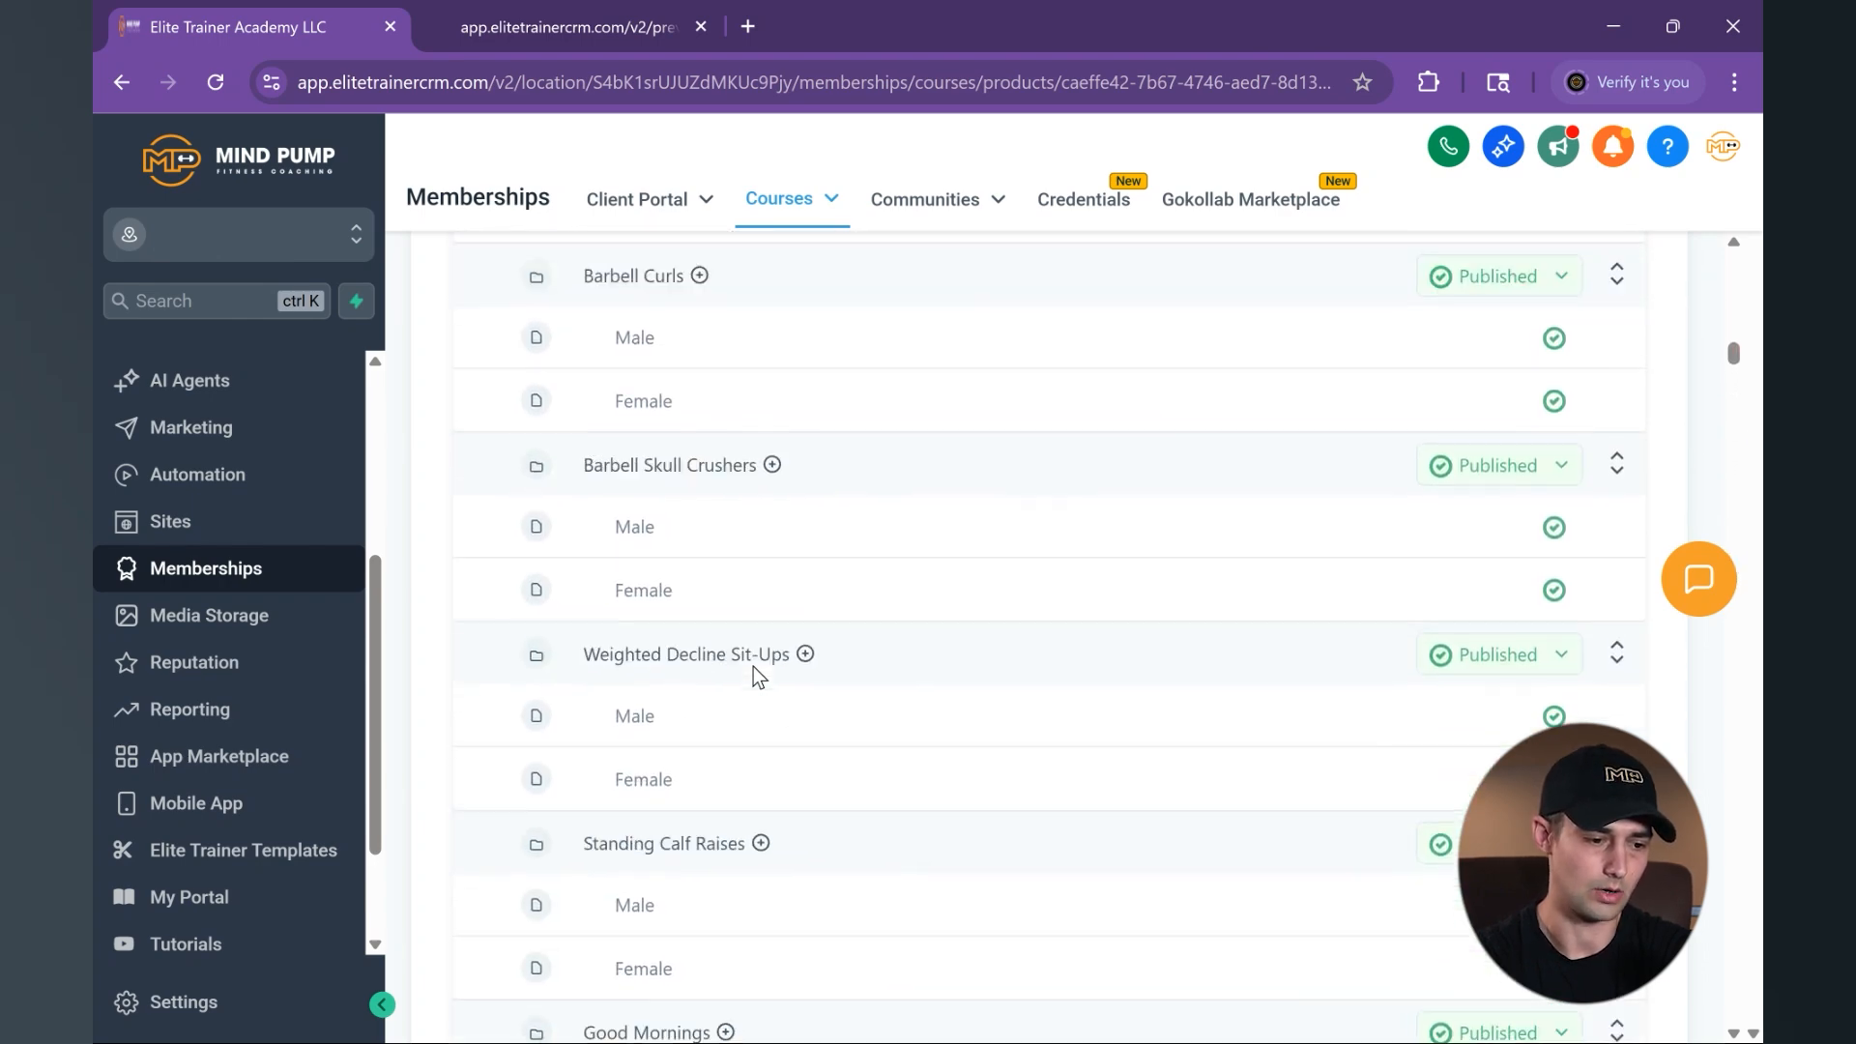
{"action": "scroll", "coordinate": [752, 665], "scroll_direction": "up", "scroll_amount": 20}
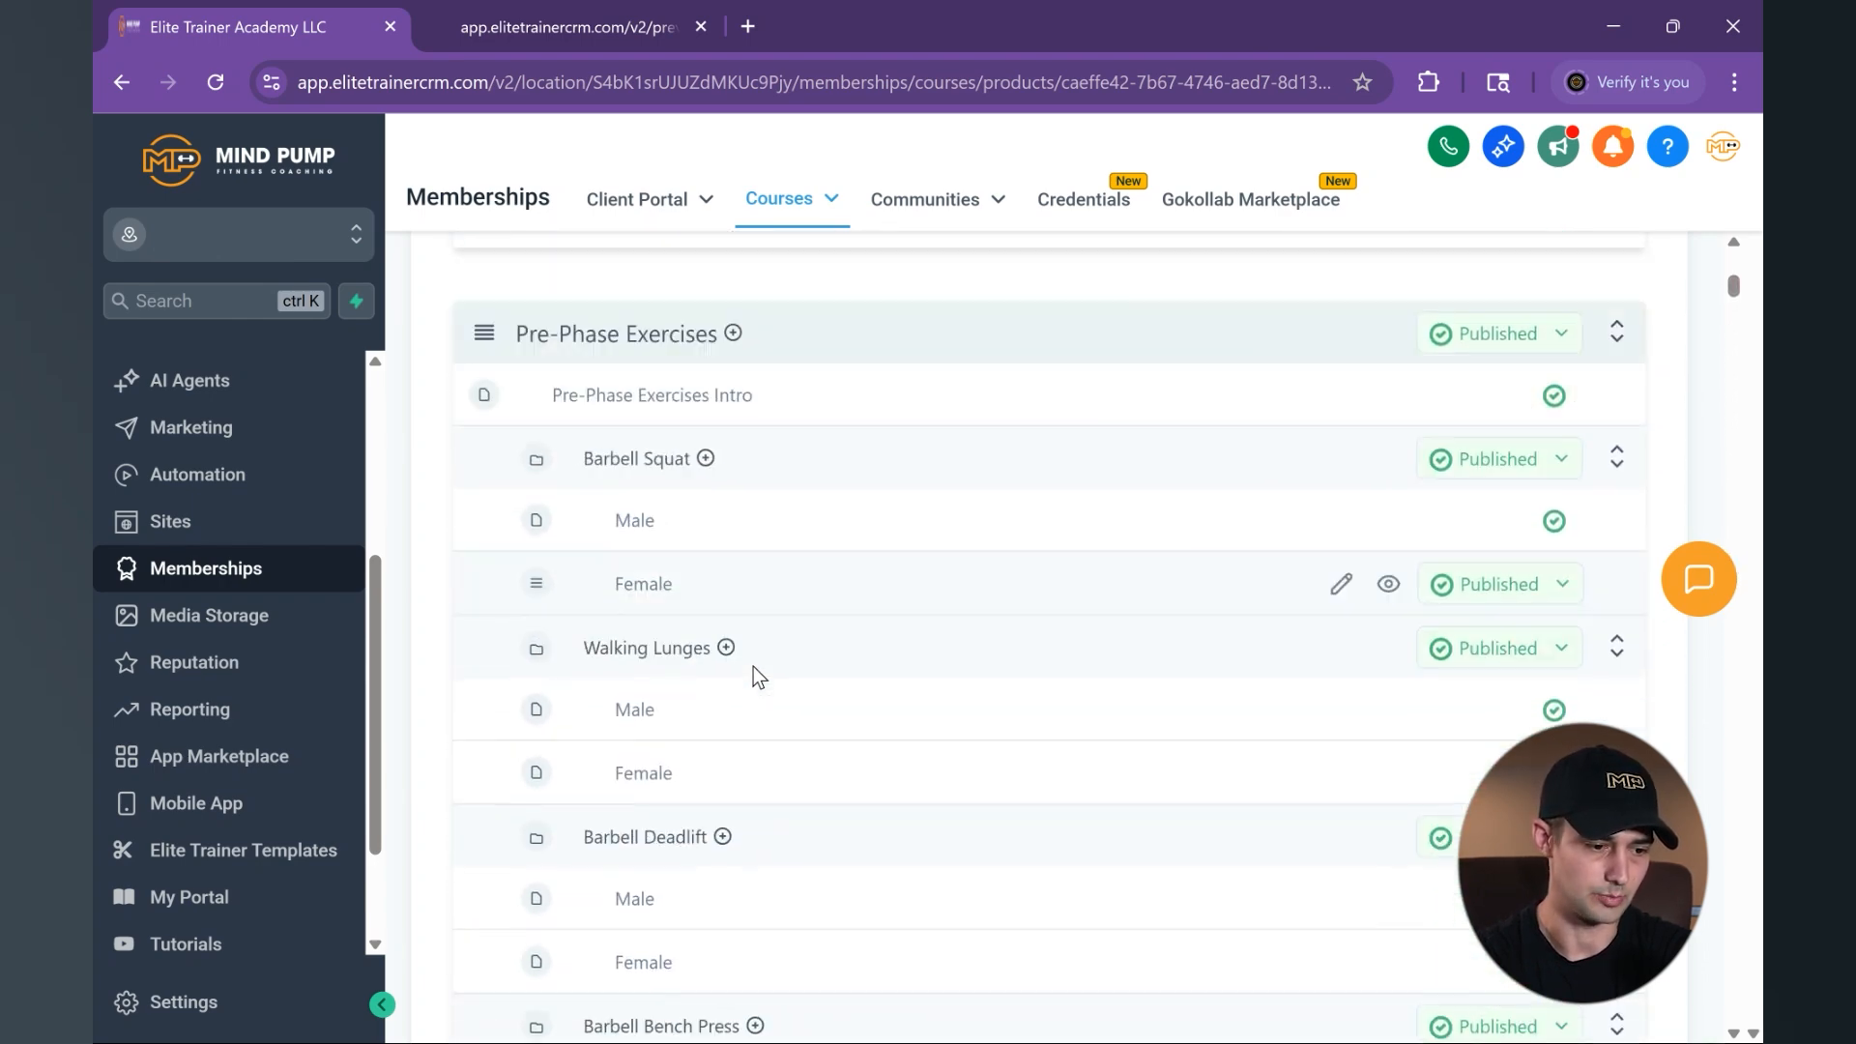
{"action": "scroll", "coordinate": [752, 673], "scroll_direction": "down", "scroll_amount": 3}
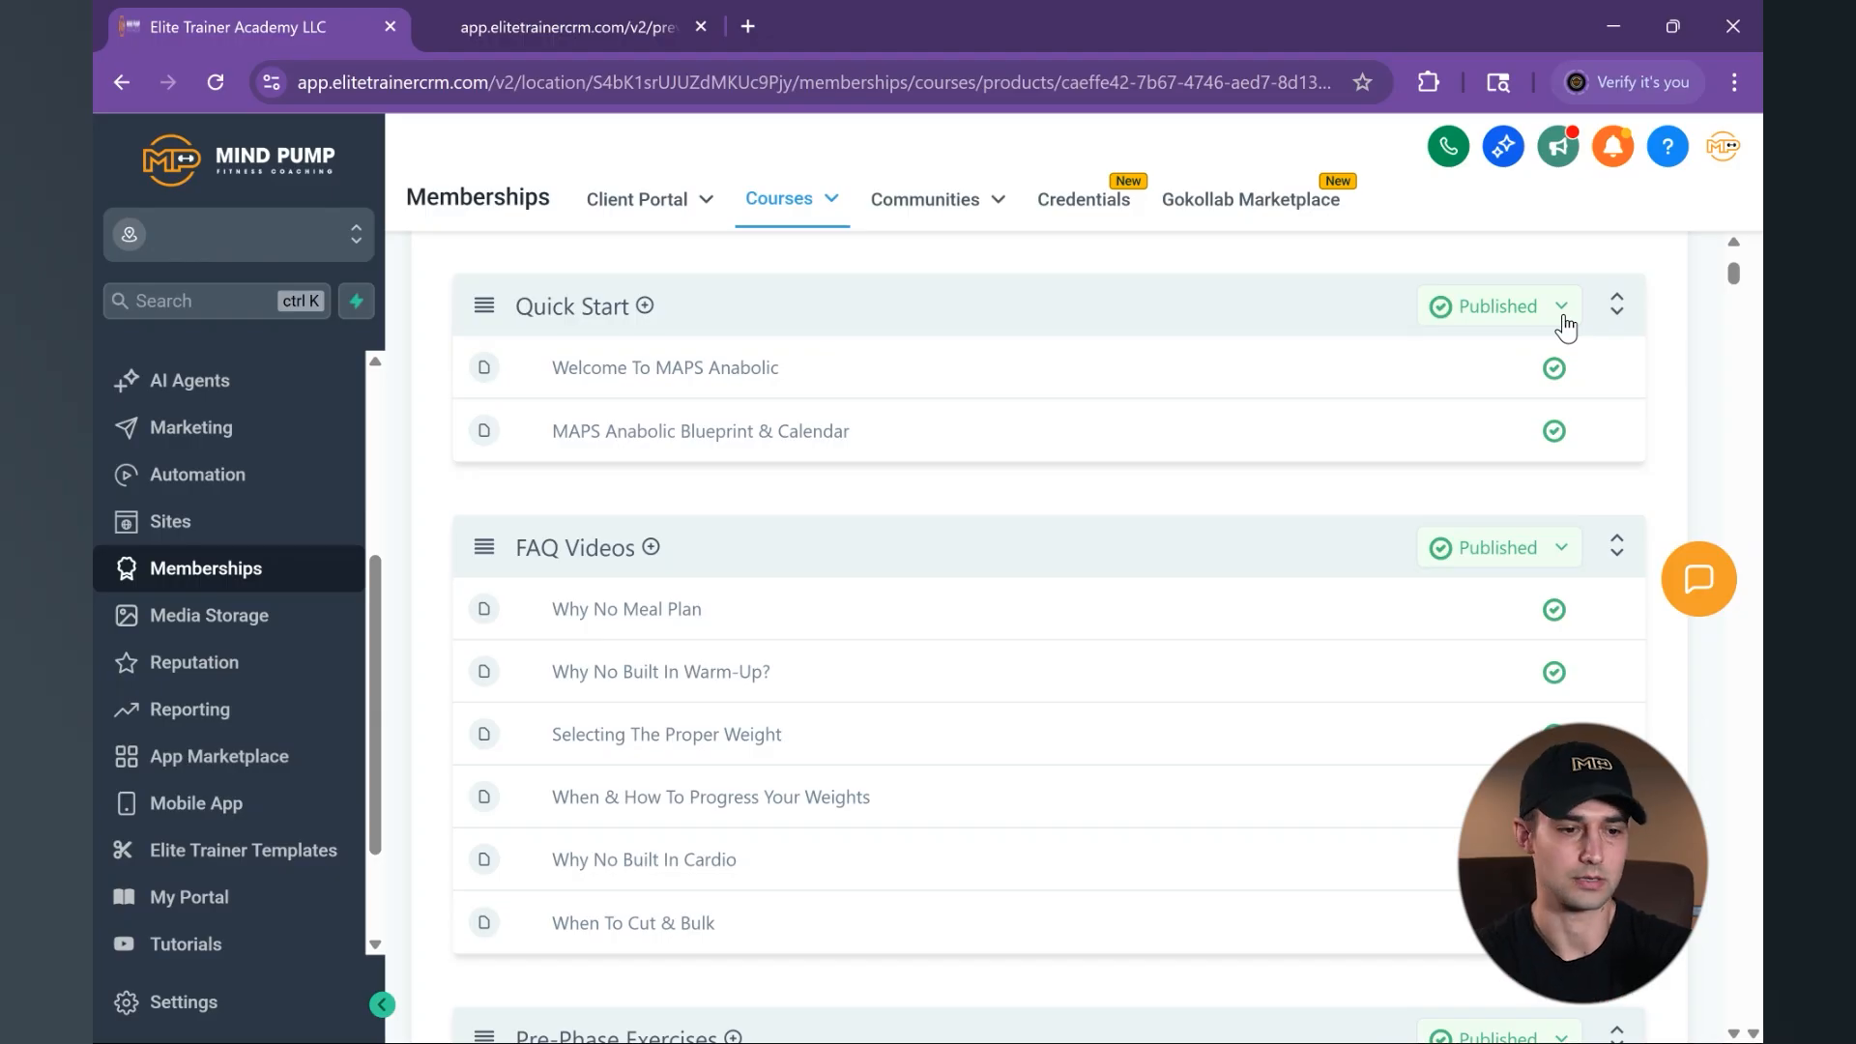
- Open the list of course offers
{"action": "scroll", "coordinate": [1567, 329], "scroll_direction": "up", "scroll_amount": 5}
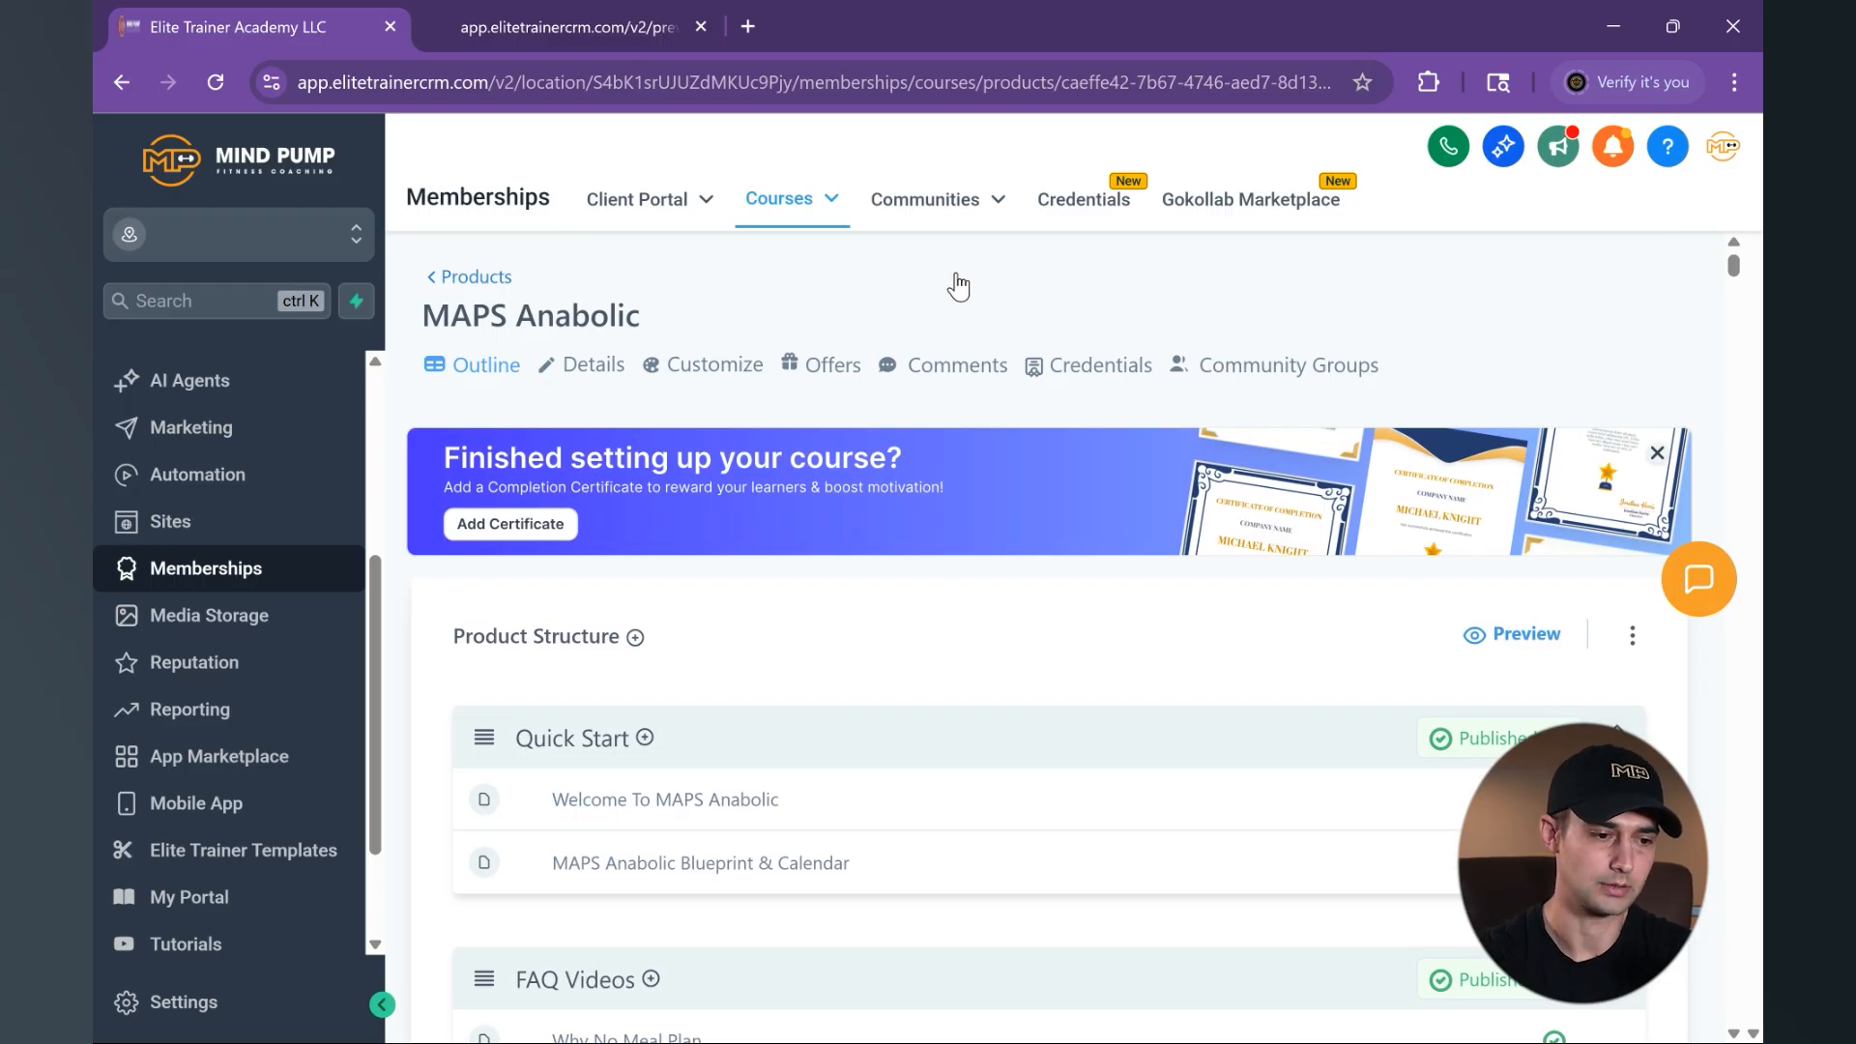
{"action": "left_click", "coordinate": [798, 200]}
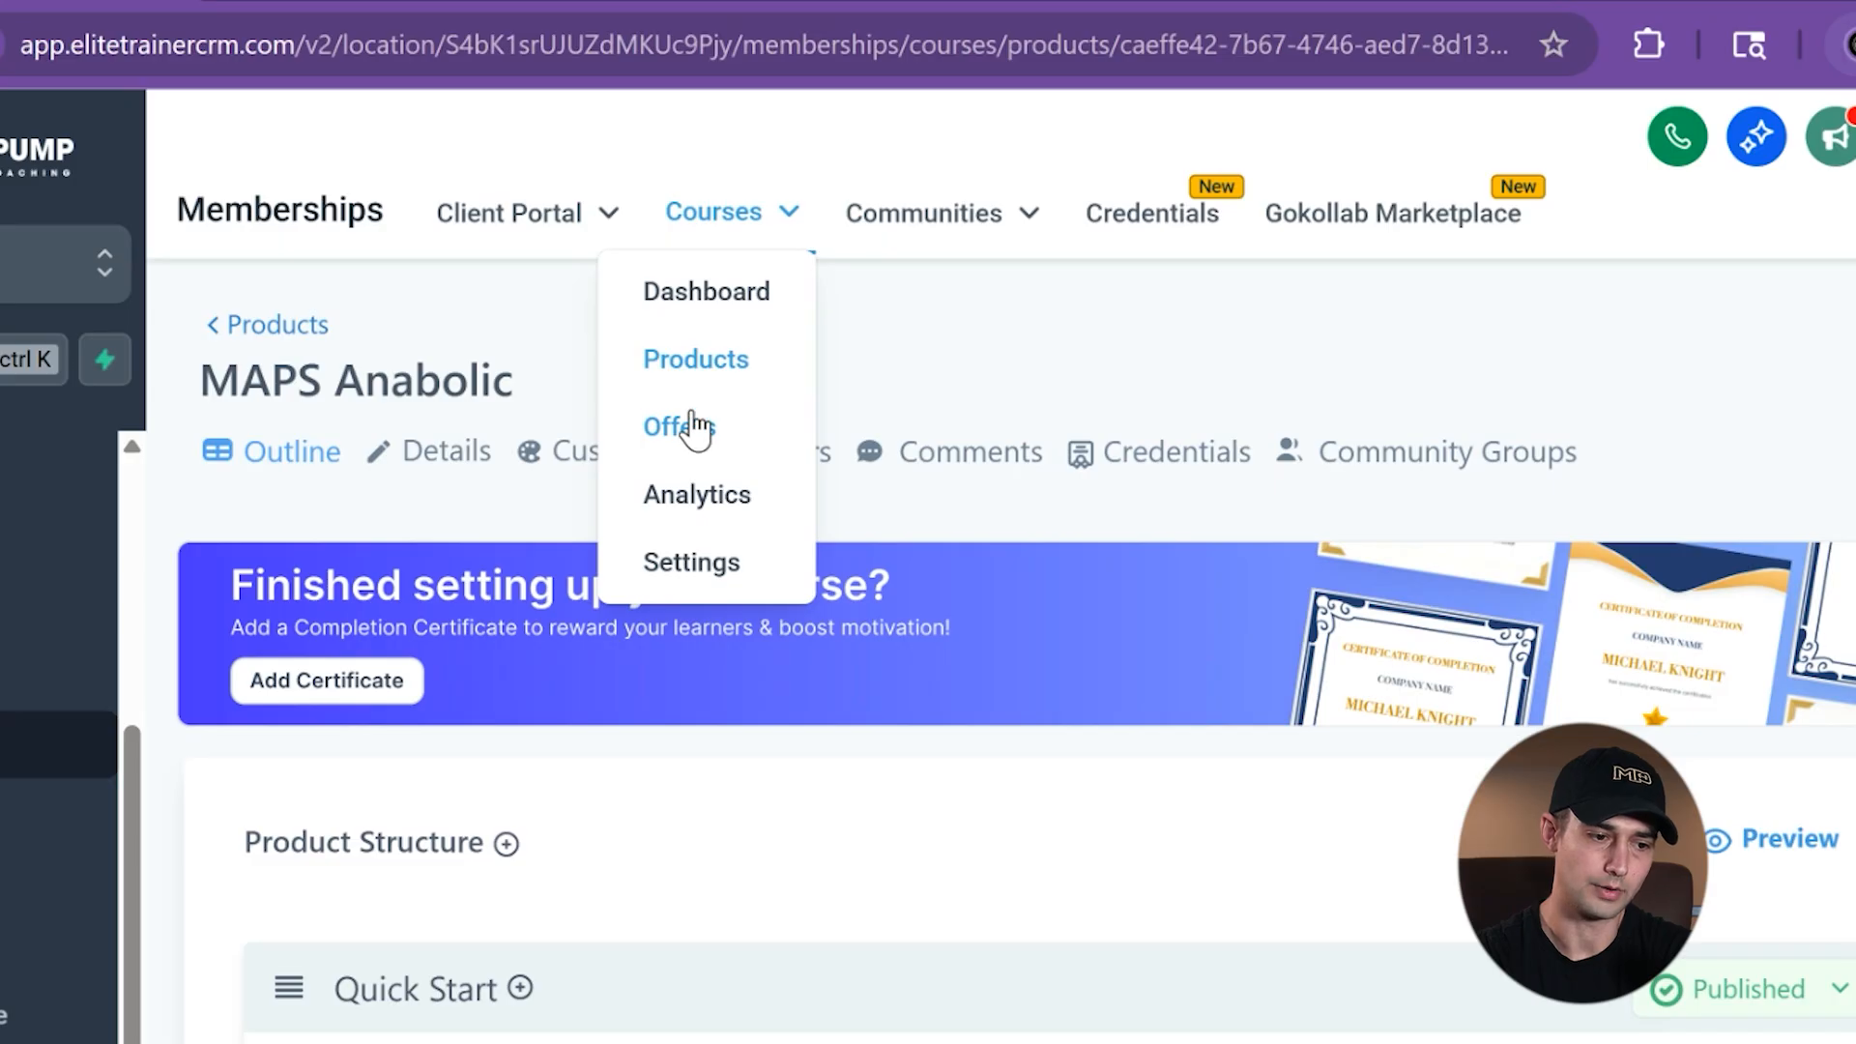
{"action": "left_click", "coordinate": [692, 435]}
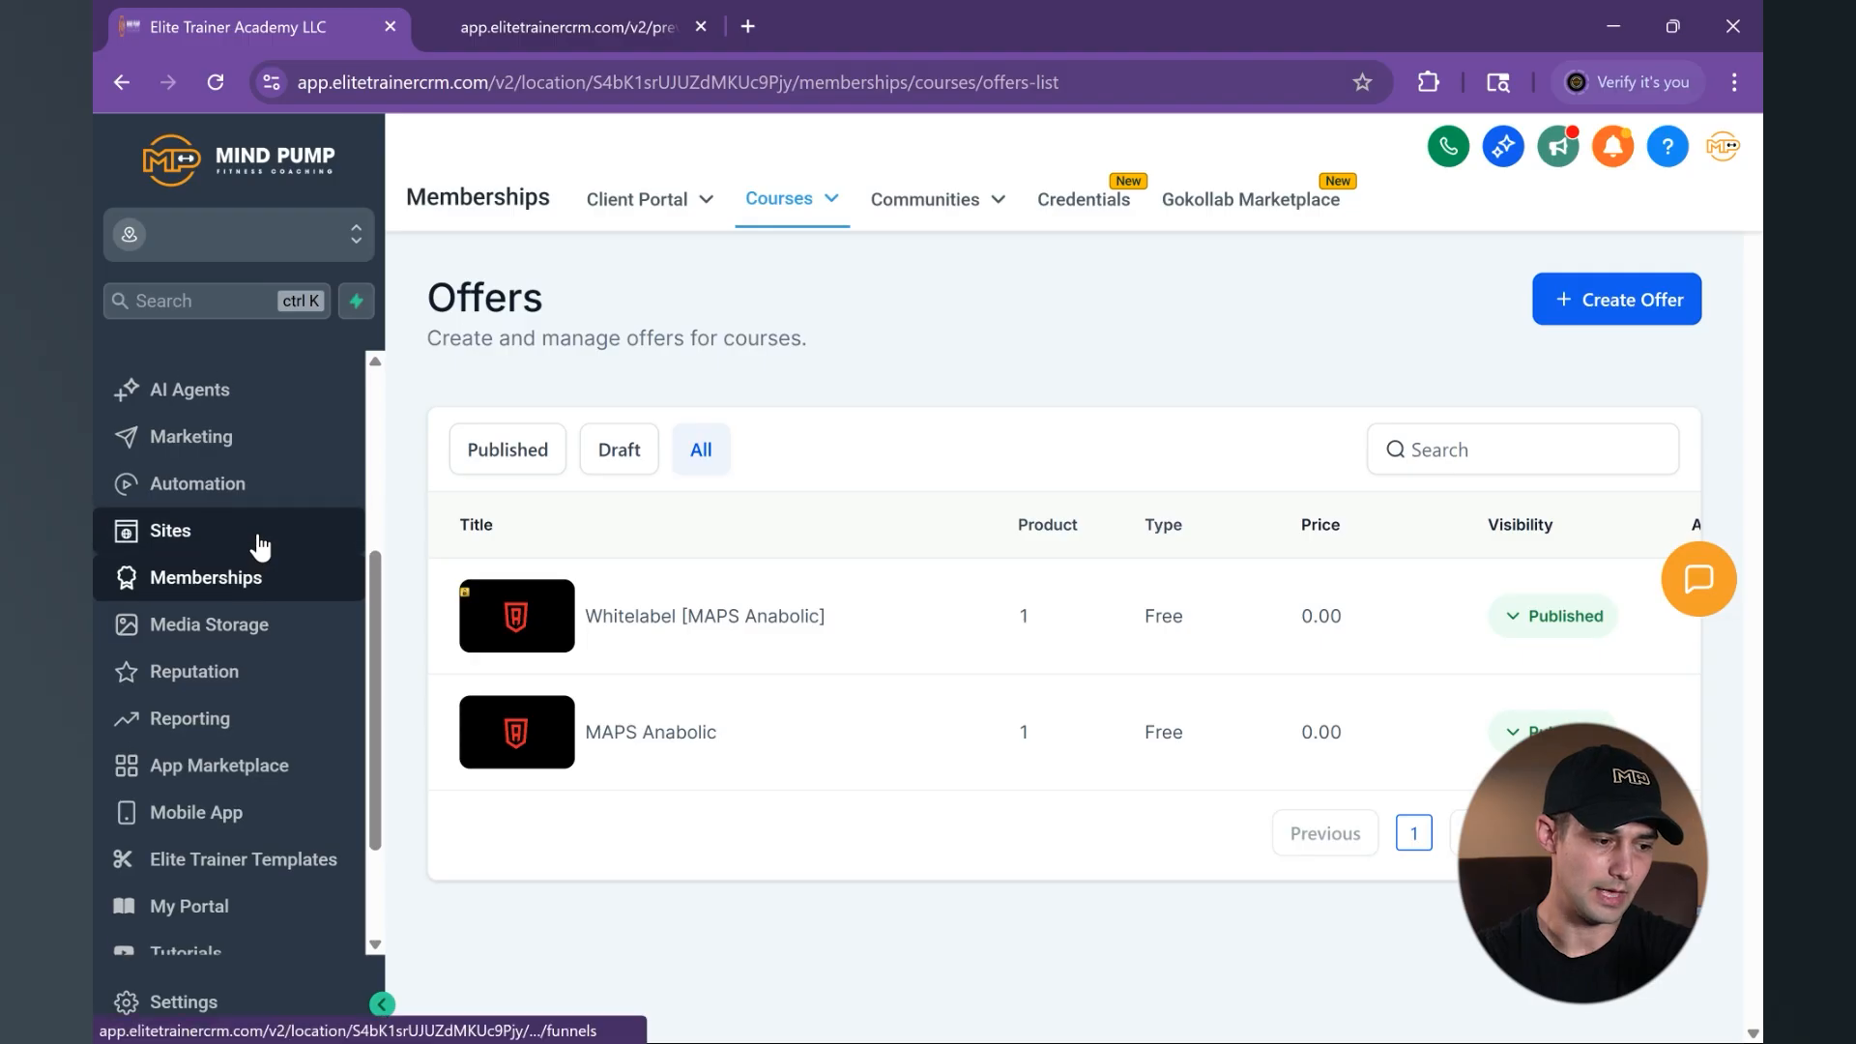
- Open the MAPS Anabolic Purchase workflow from the automation workflow list and bring its triggers into view
{"action": "scroll", "coordinate": [257, 538], "scroll_direction": "up", "scroll_amount": 1}
{"action": "left_click", "coordinate": [191, 437]}
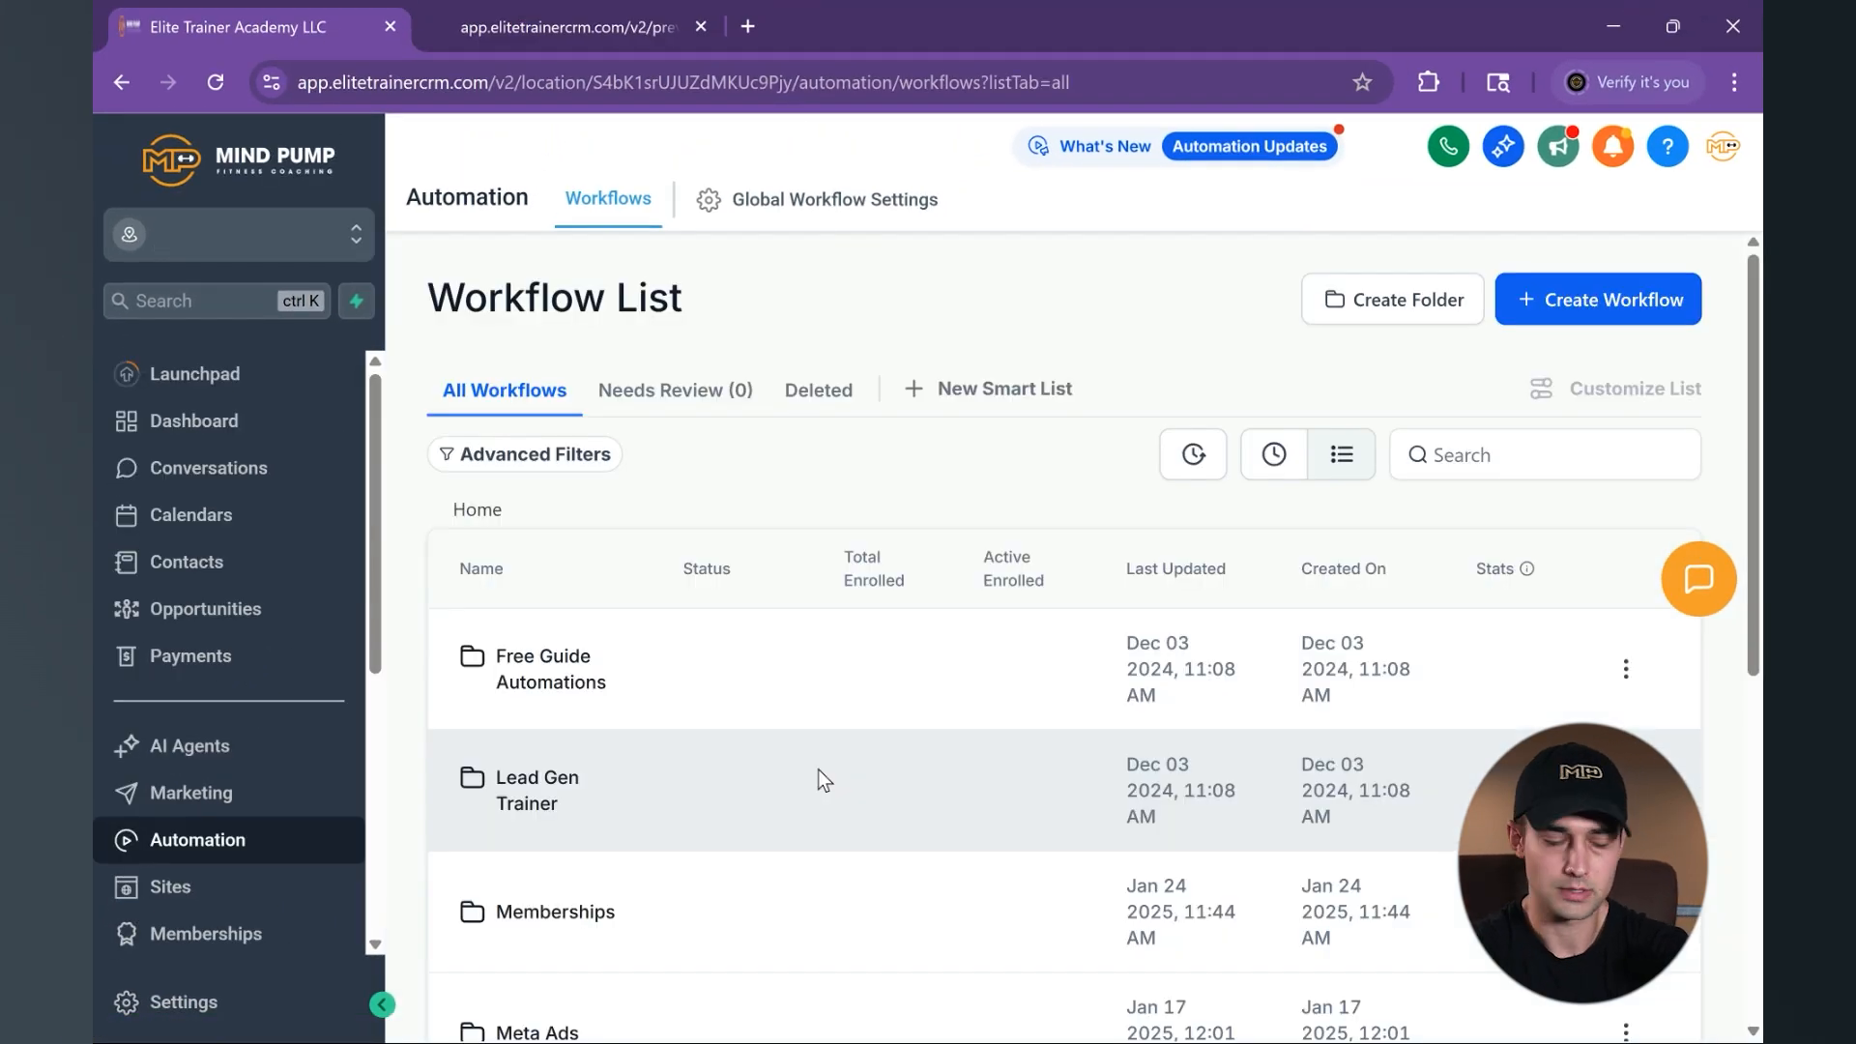
{"action": "scroll", "coordinate": [818, 770], "scroll_direction": "down", "scroll_amount": 6}
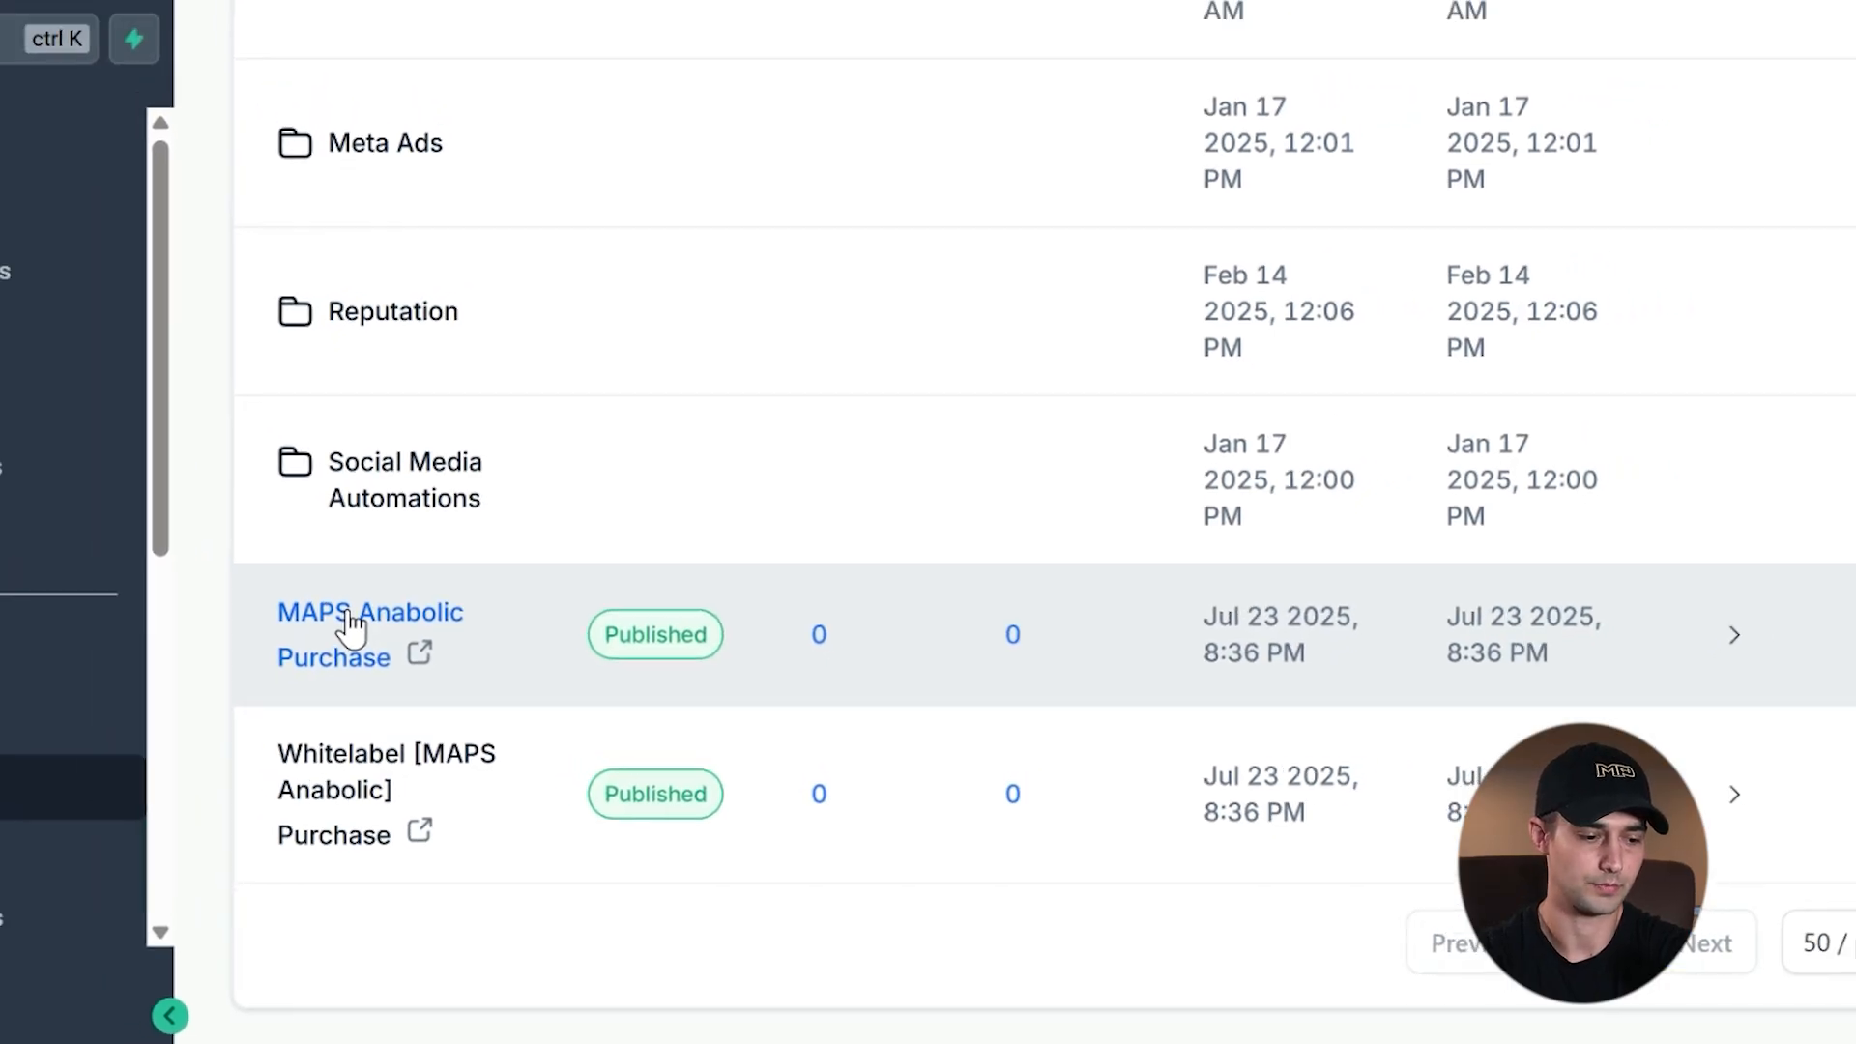
{"action": "left_click", "coordinate": [295, 592]}
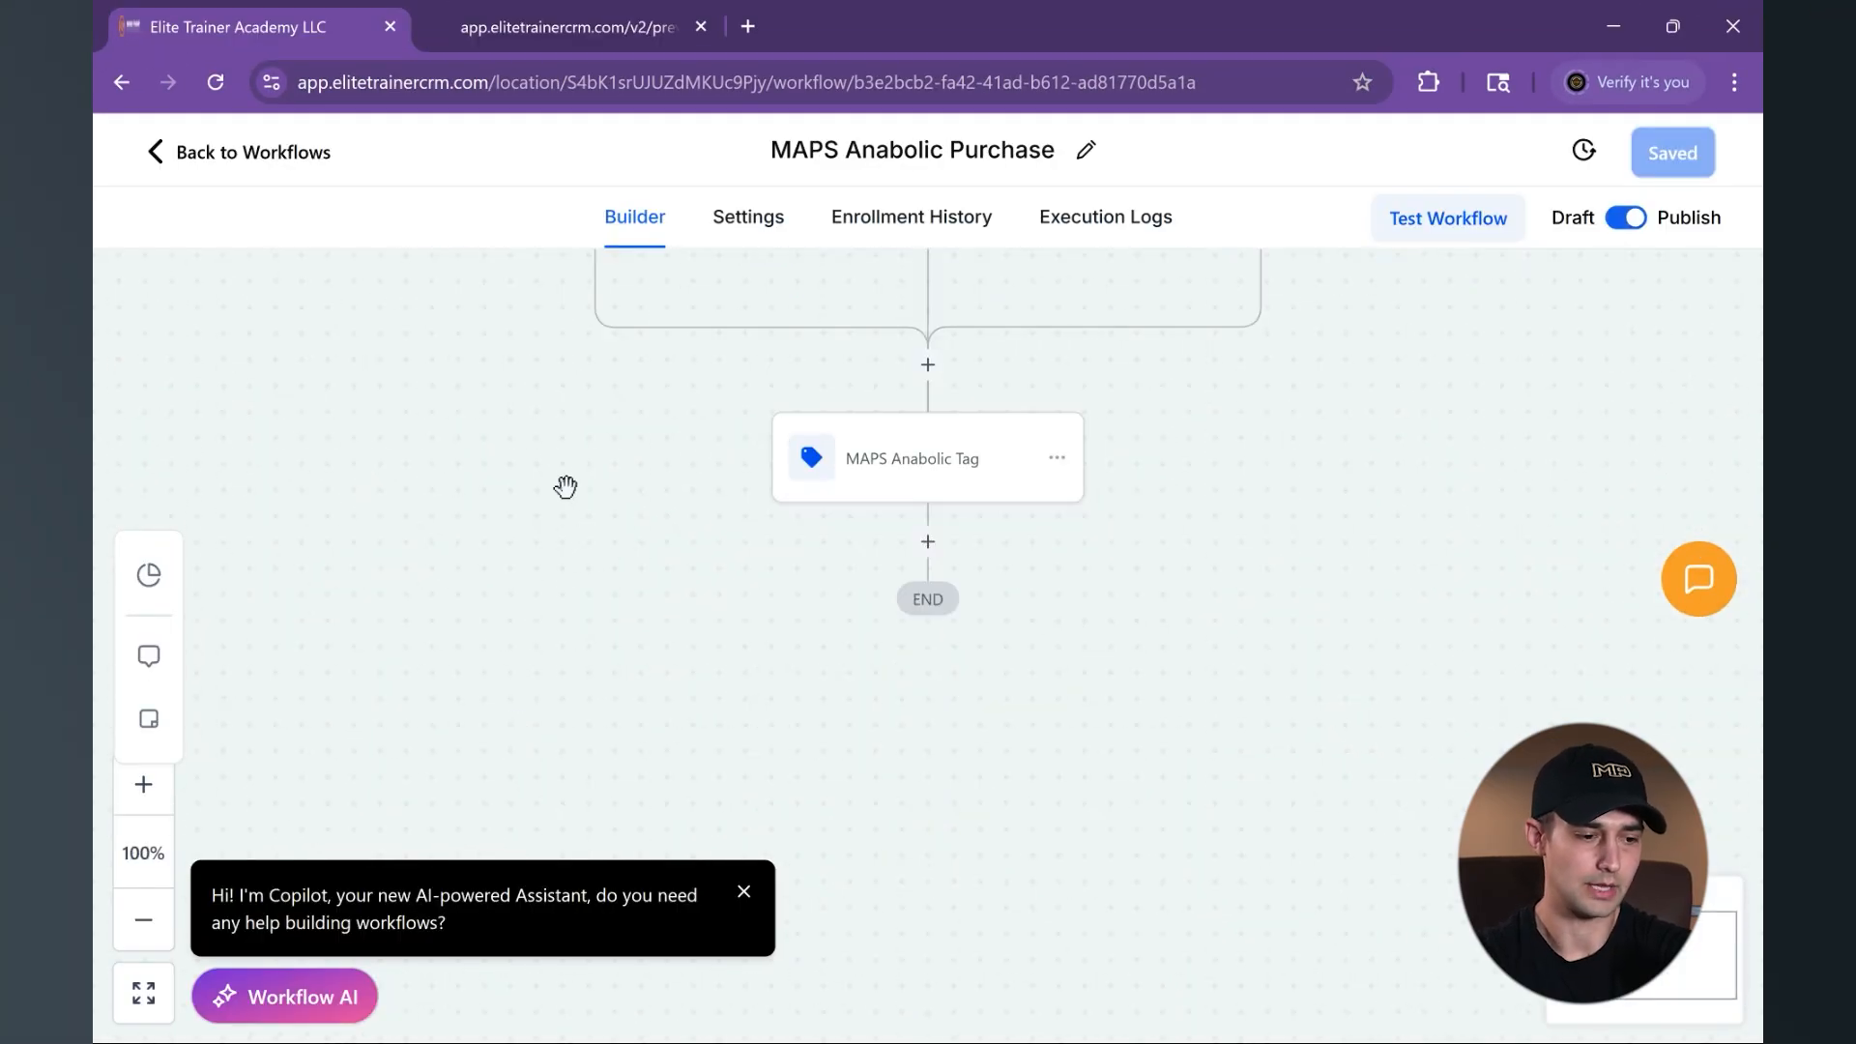
{"action": "left_click_drag", "start_coordinate": [572, 547], "coordinate": [595, 772]}
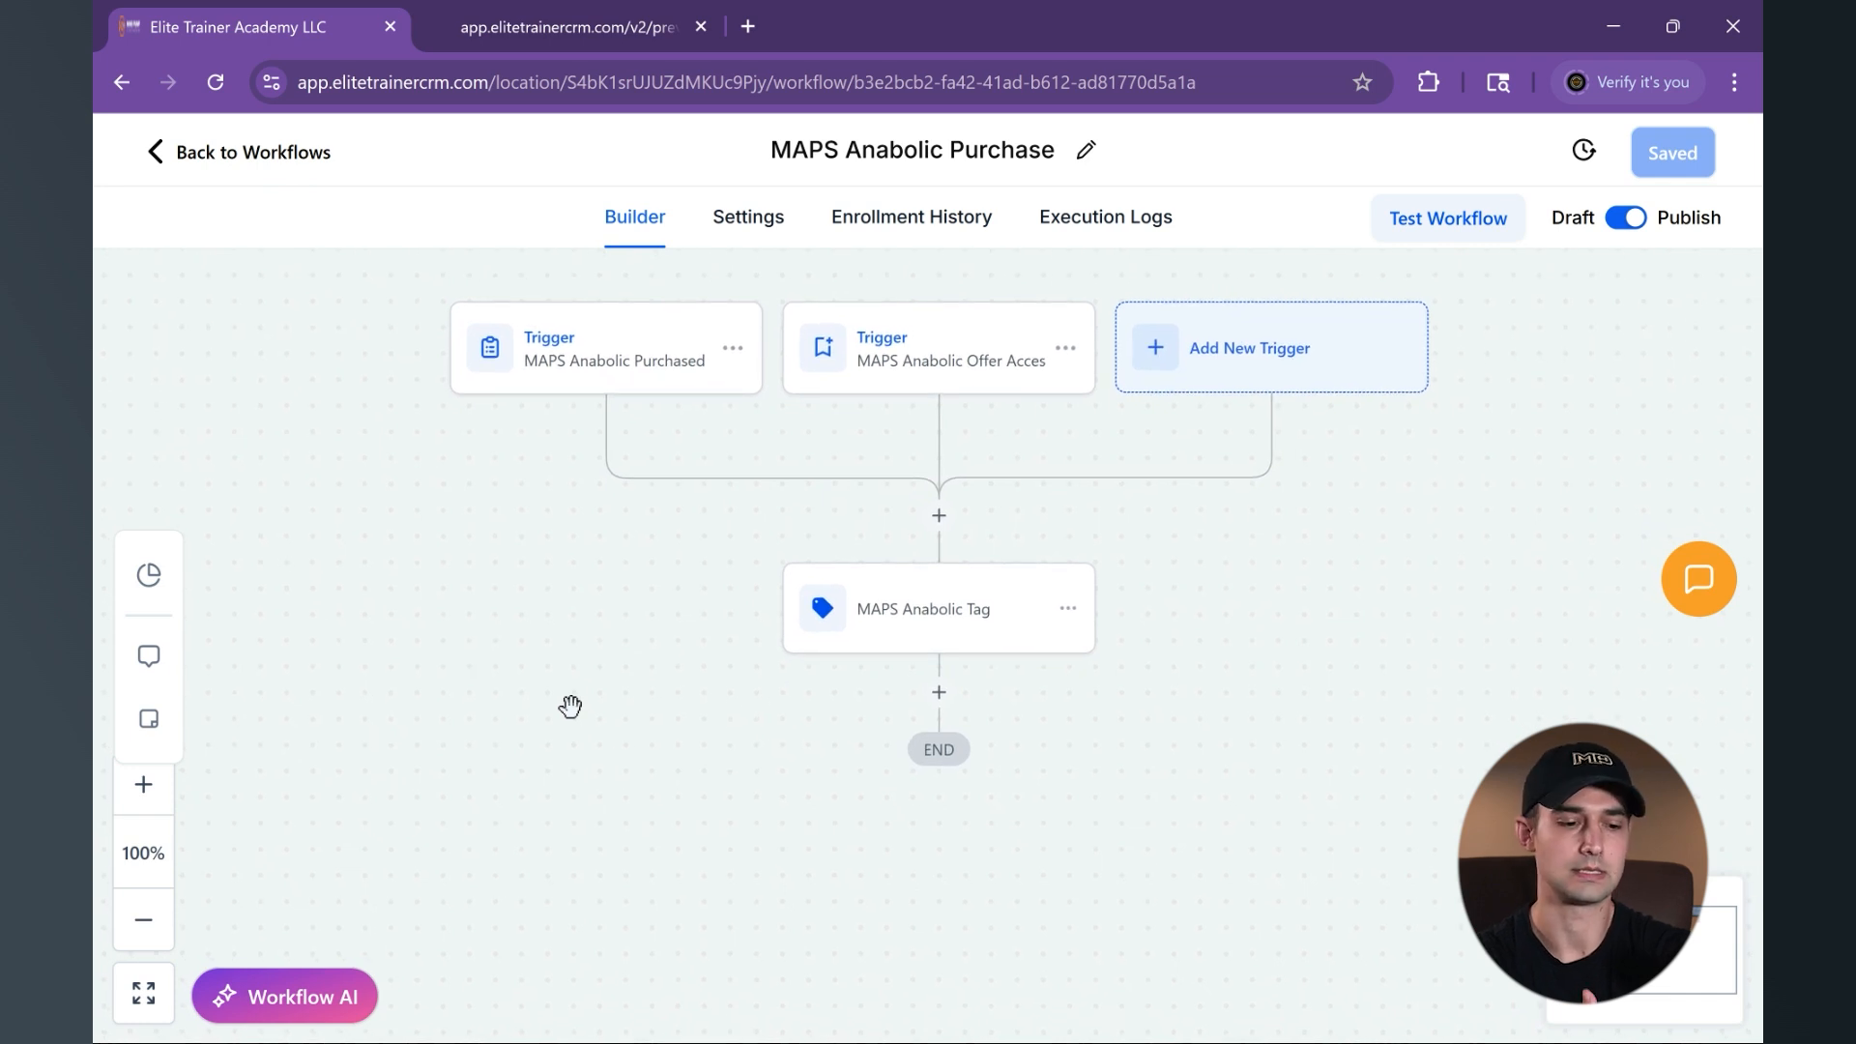
- Add a Wait action with a time delay of 7 days after the MAPS Anabolic Tag action and save the action
{"action": "left_click", "coordinate": [939, 692]}
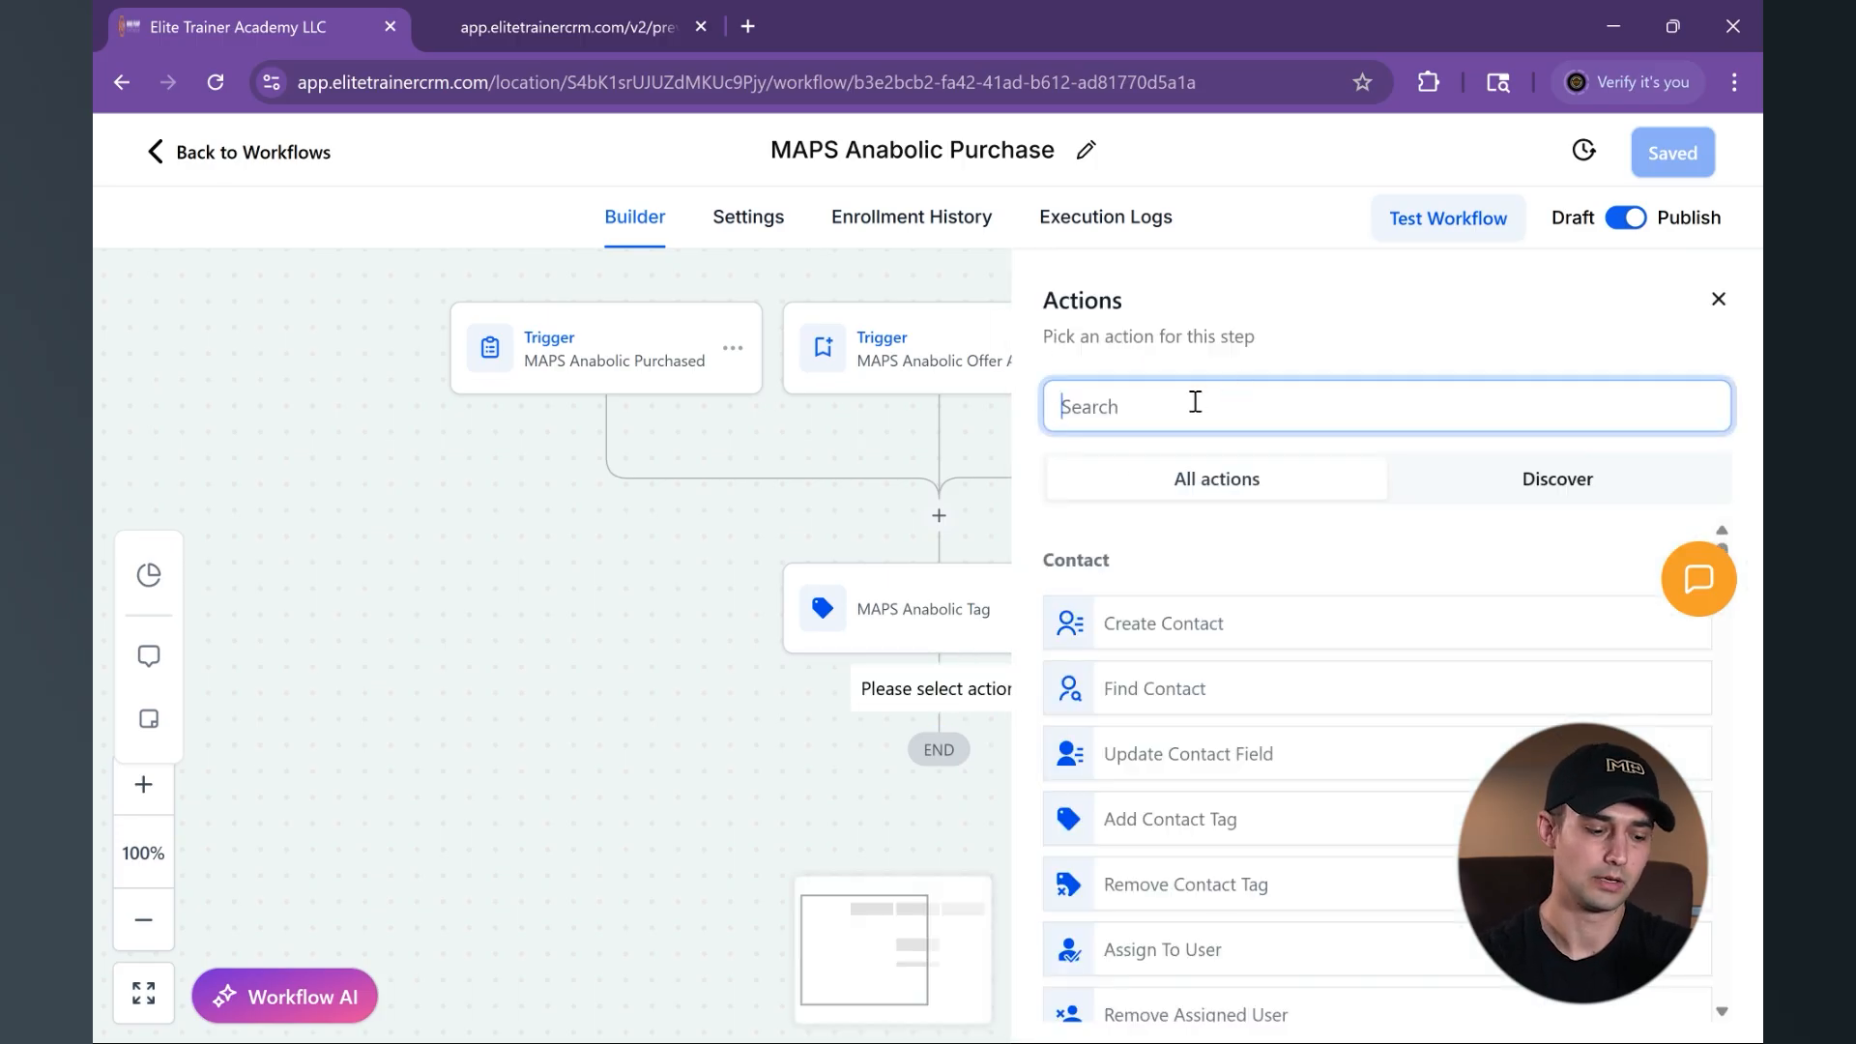
{"action": "type", "text": "wait"}
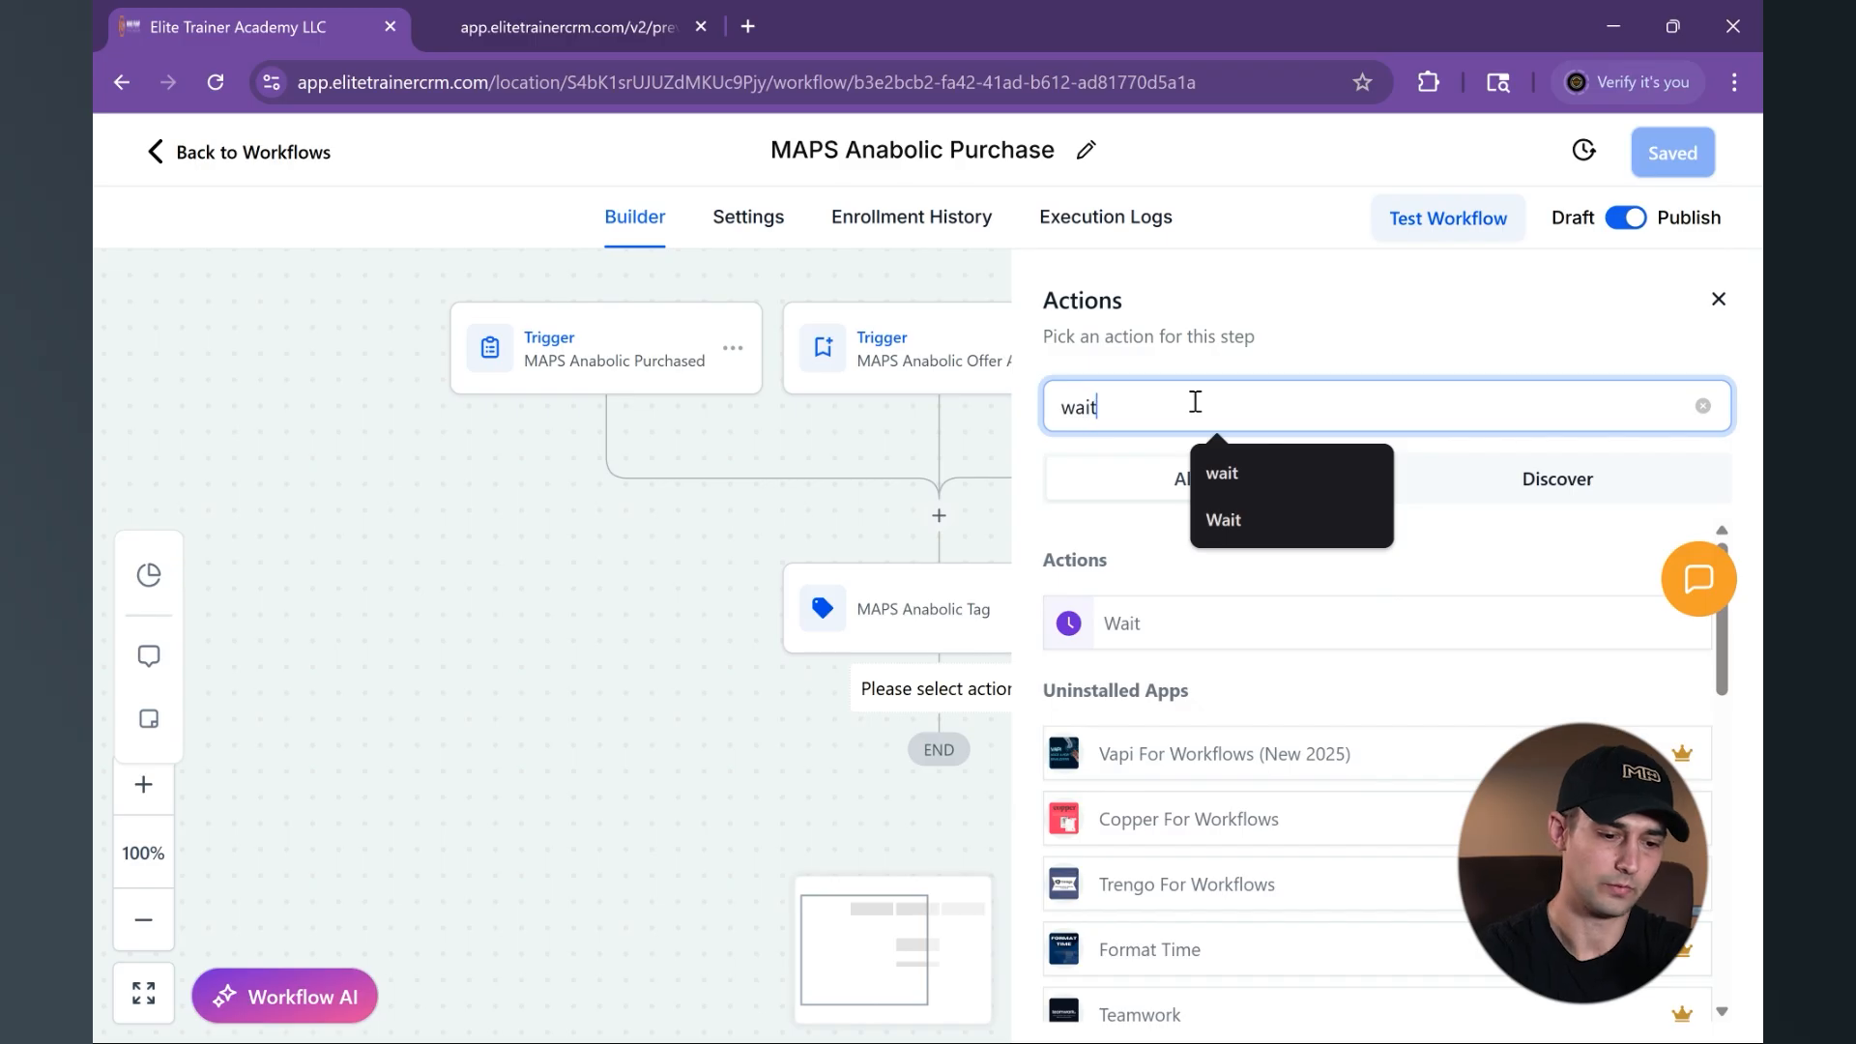
{"action": "left_click", "coordinate": [1147, 650]}
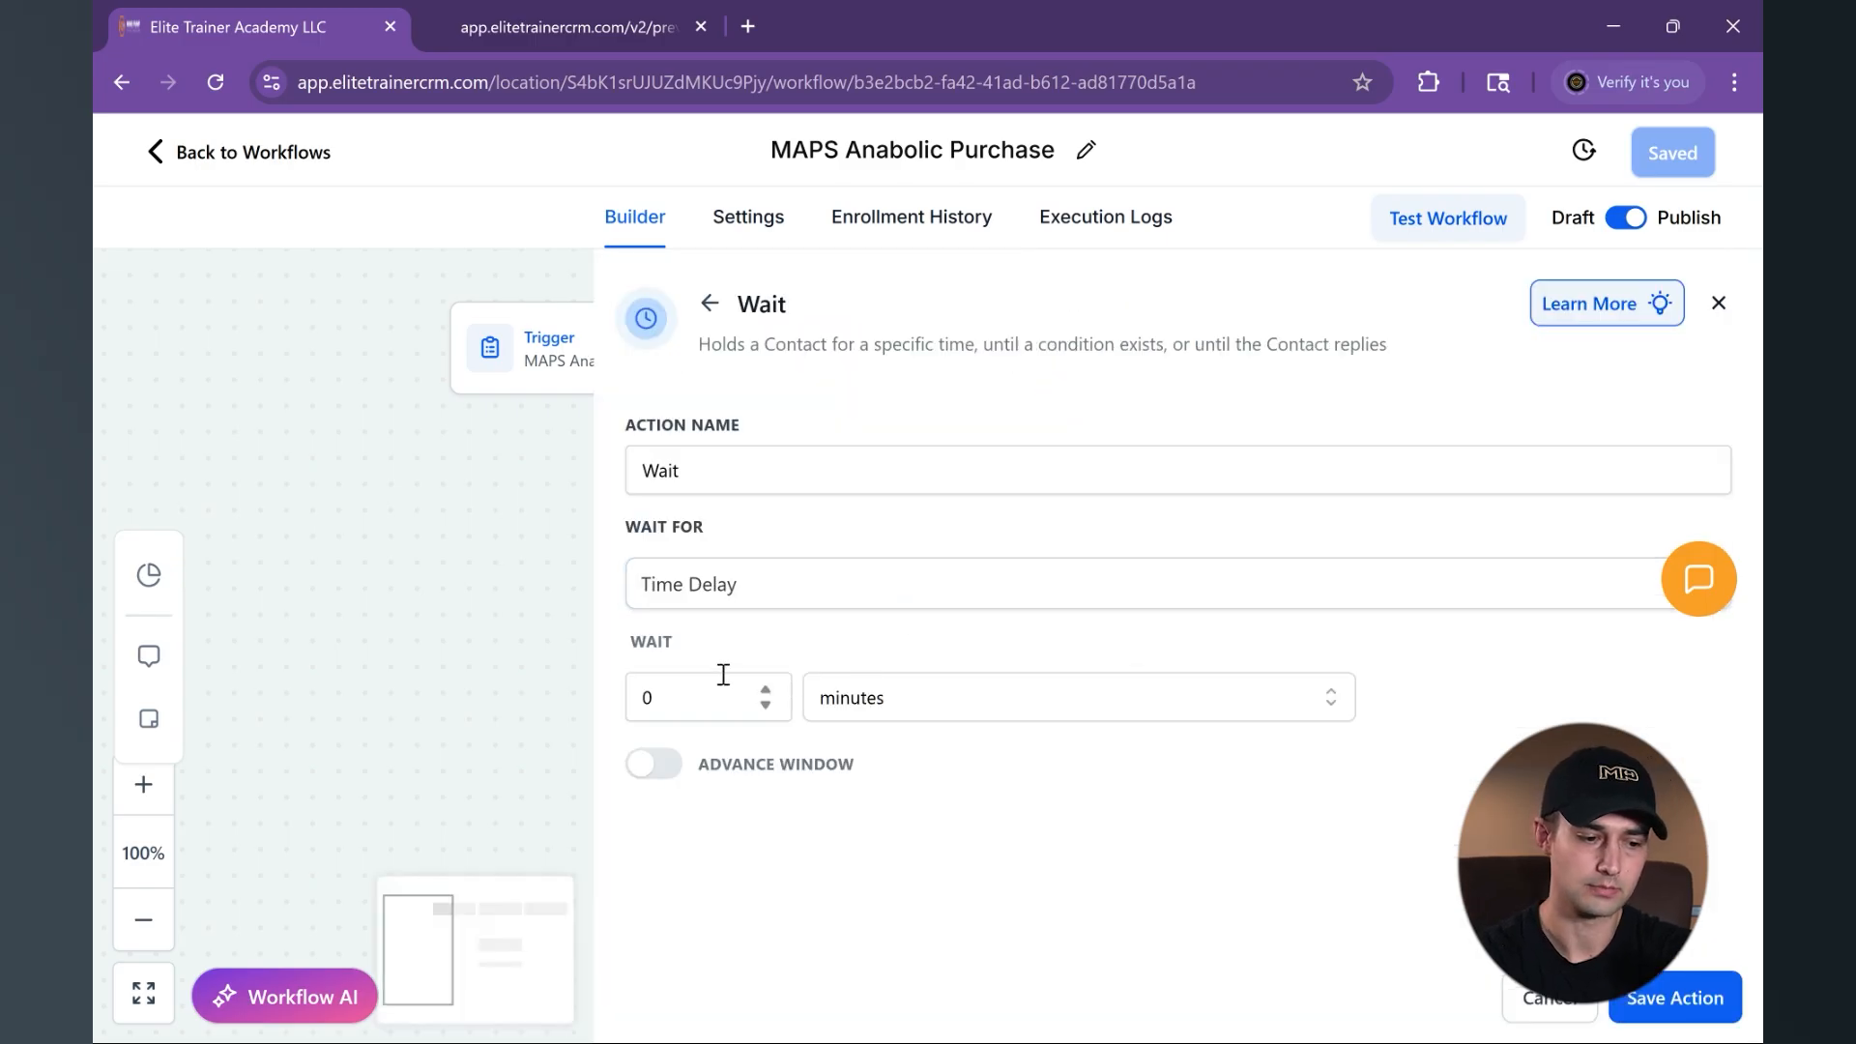
{"action": "left_click", "coordinate": [873, 708]}
{"action": "left_click", "coordinate": [862, 849]}
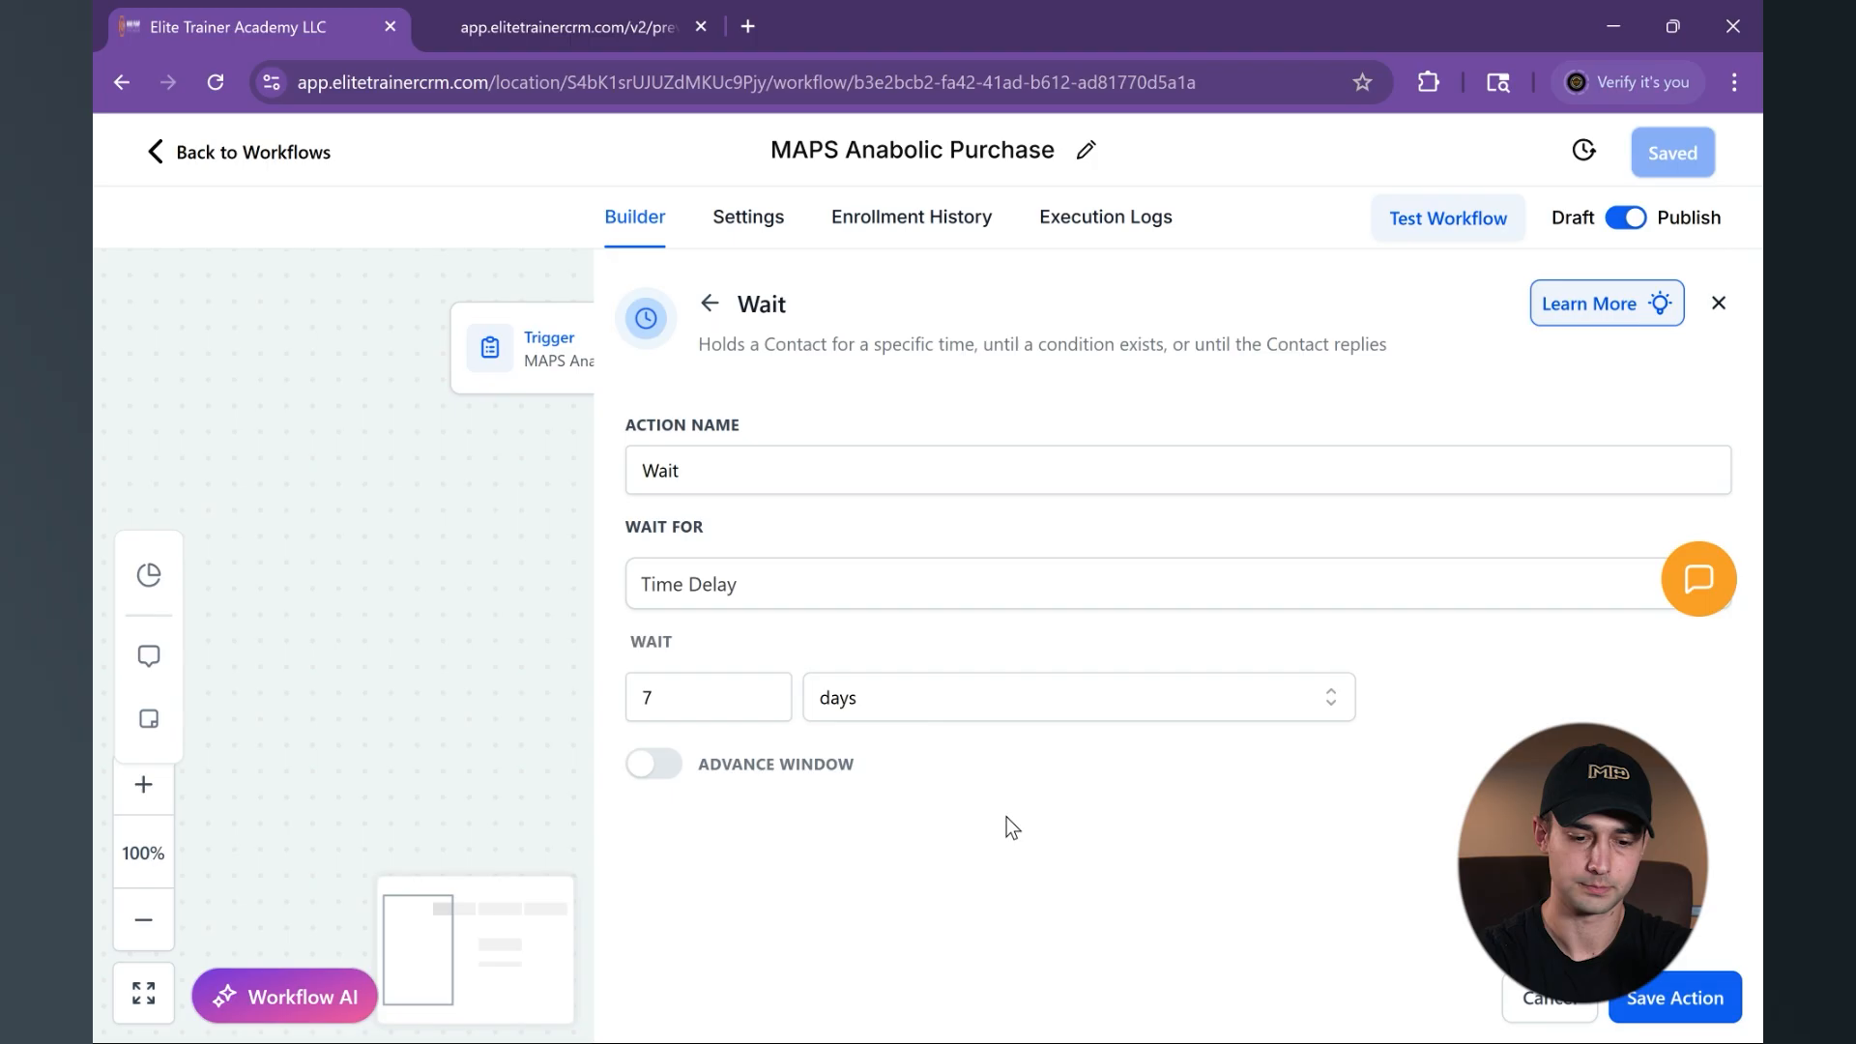
{"action": "left_click", "coordinate": [1641, 1006]}
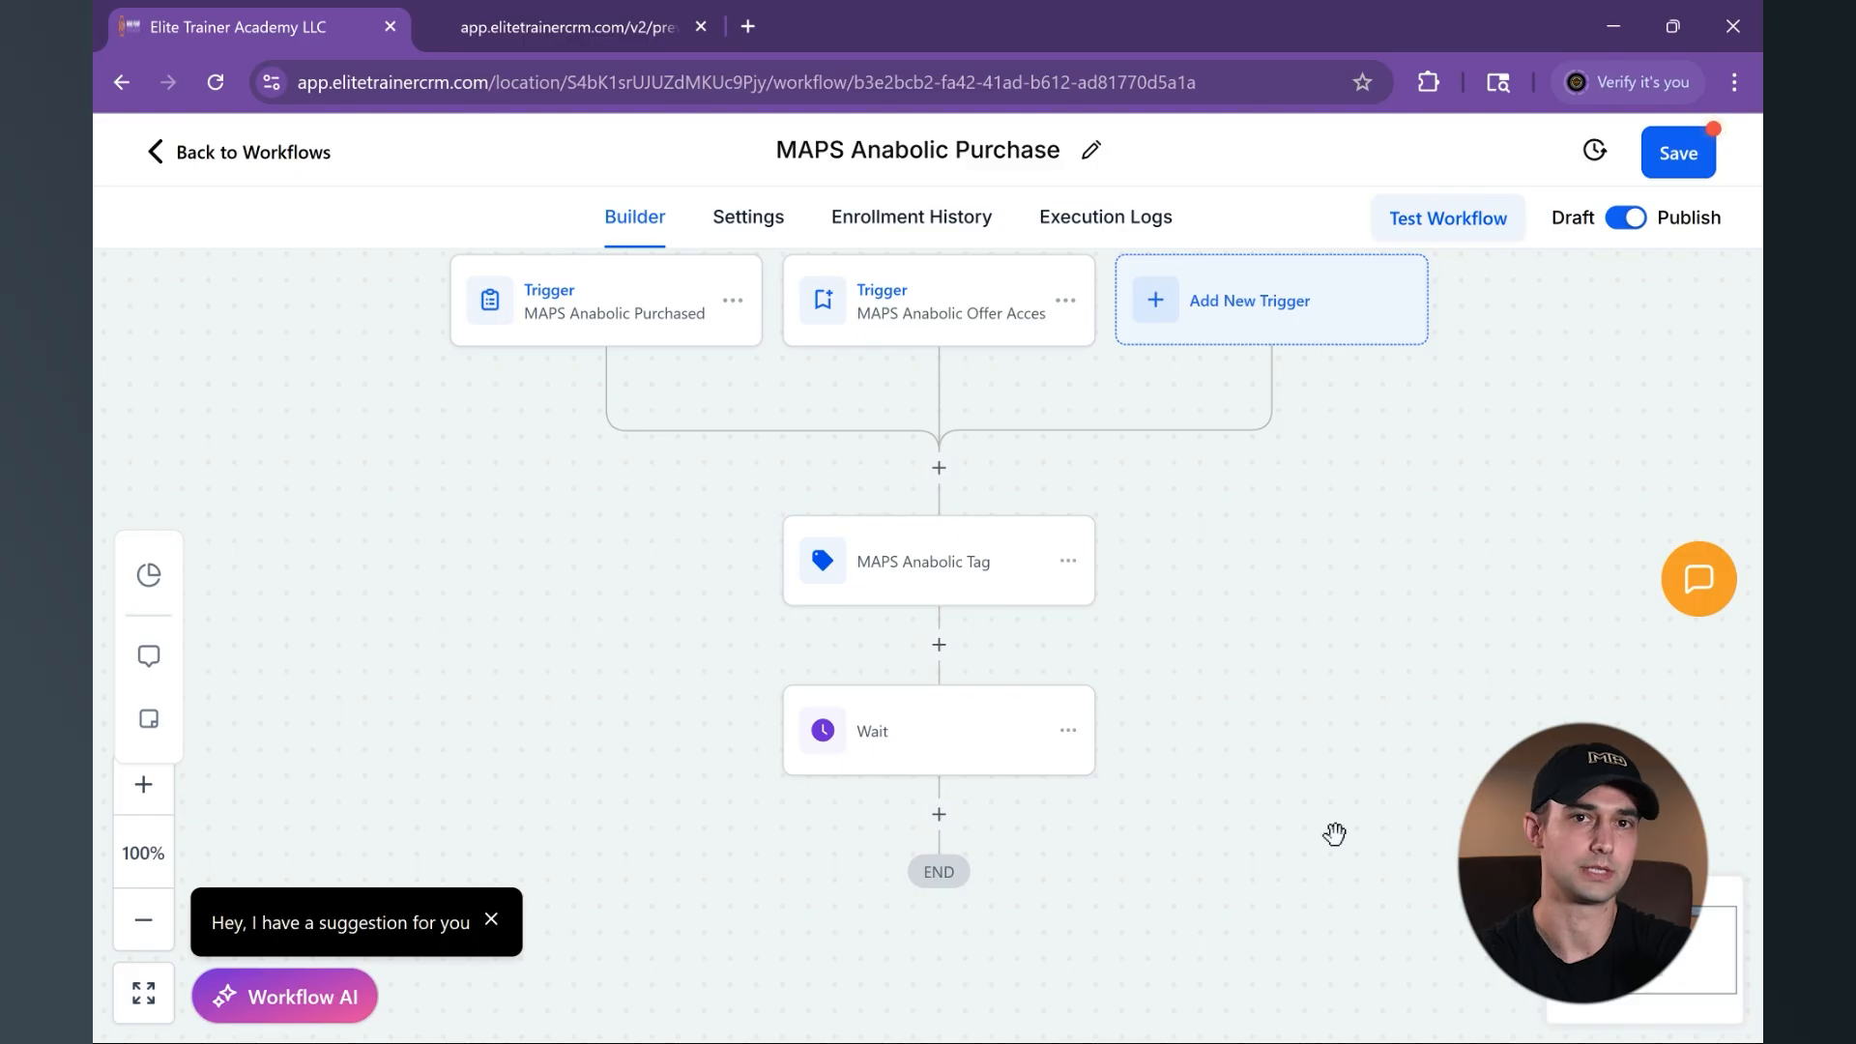
- Examine the settings of a Send Email action after the Wait action, and close them without saving
{"action": "left_click", "coordinate": [938, 816]}
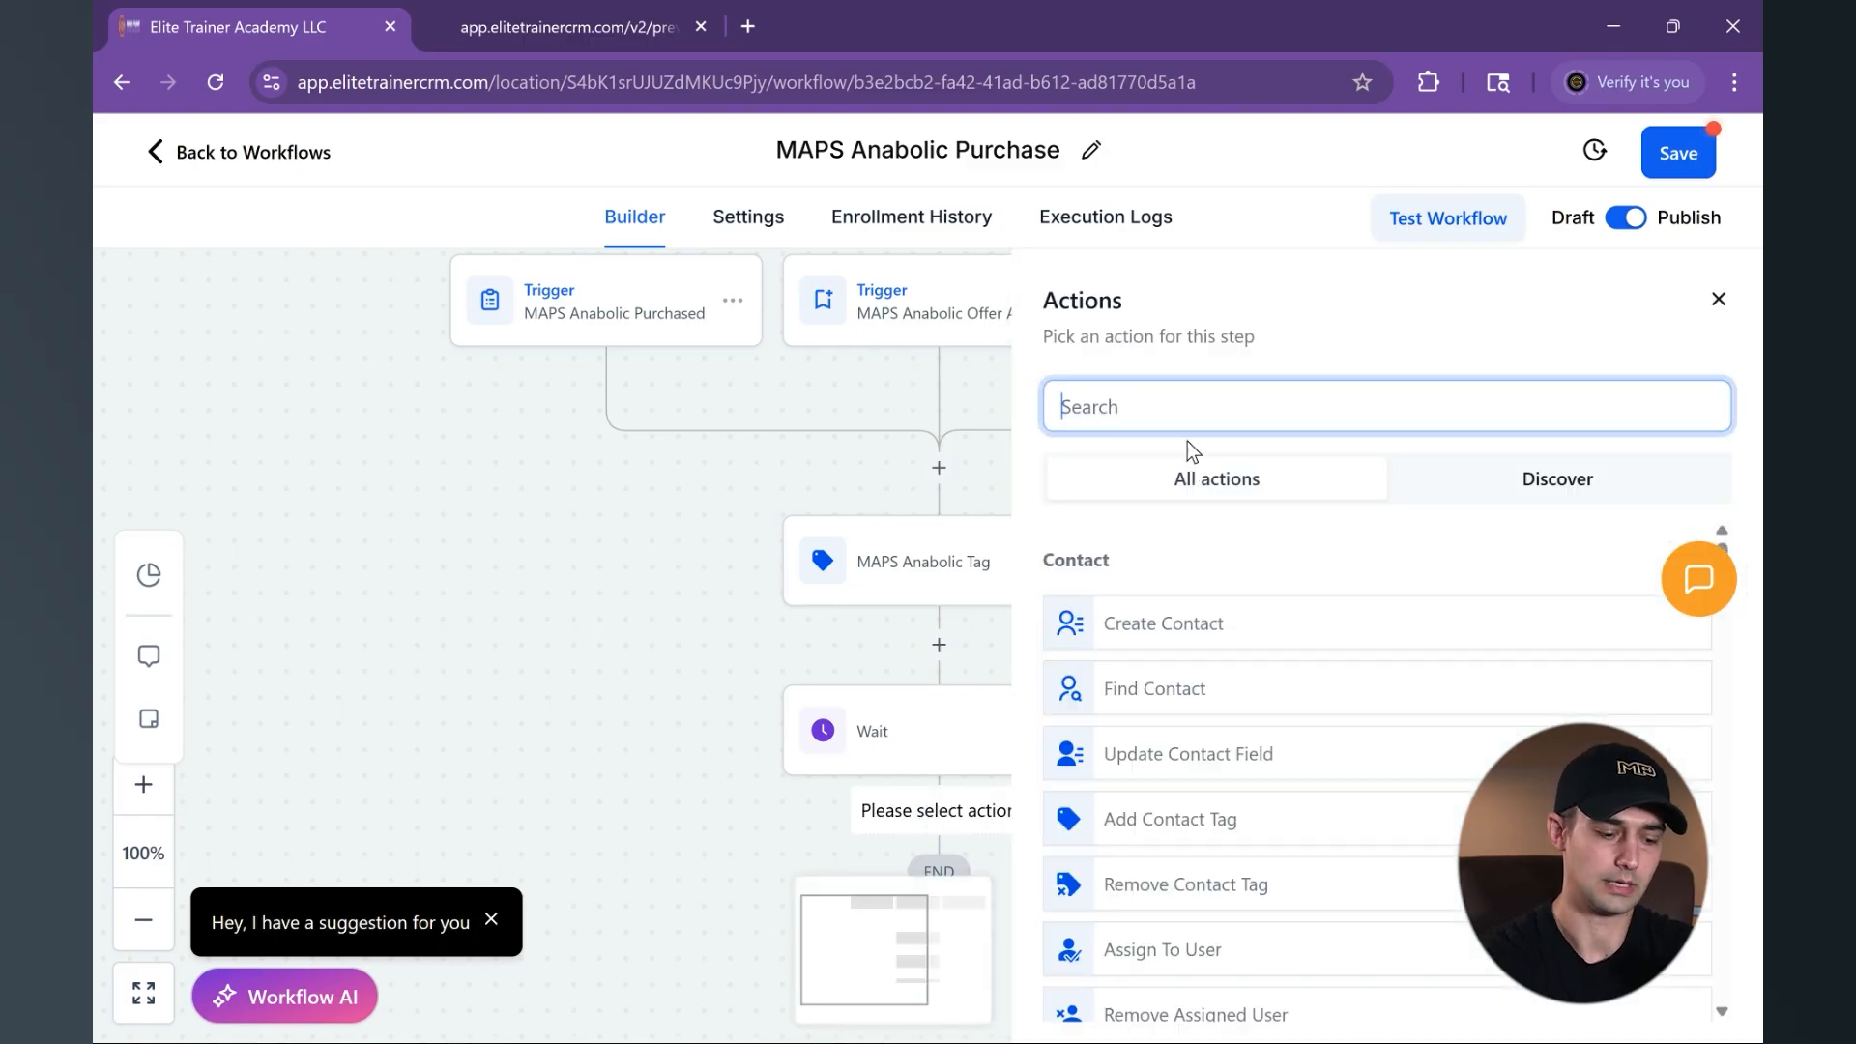
{"action": "type", "text": "ema"}
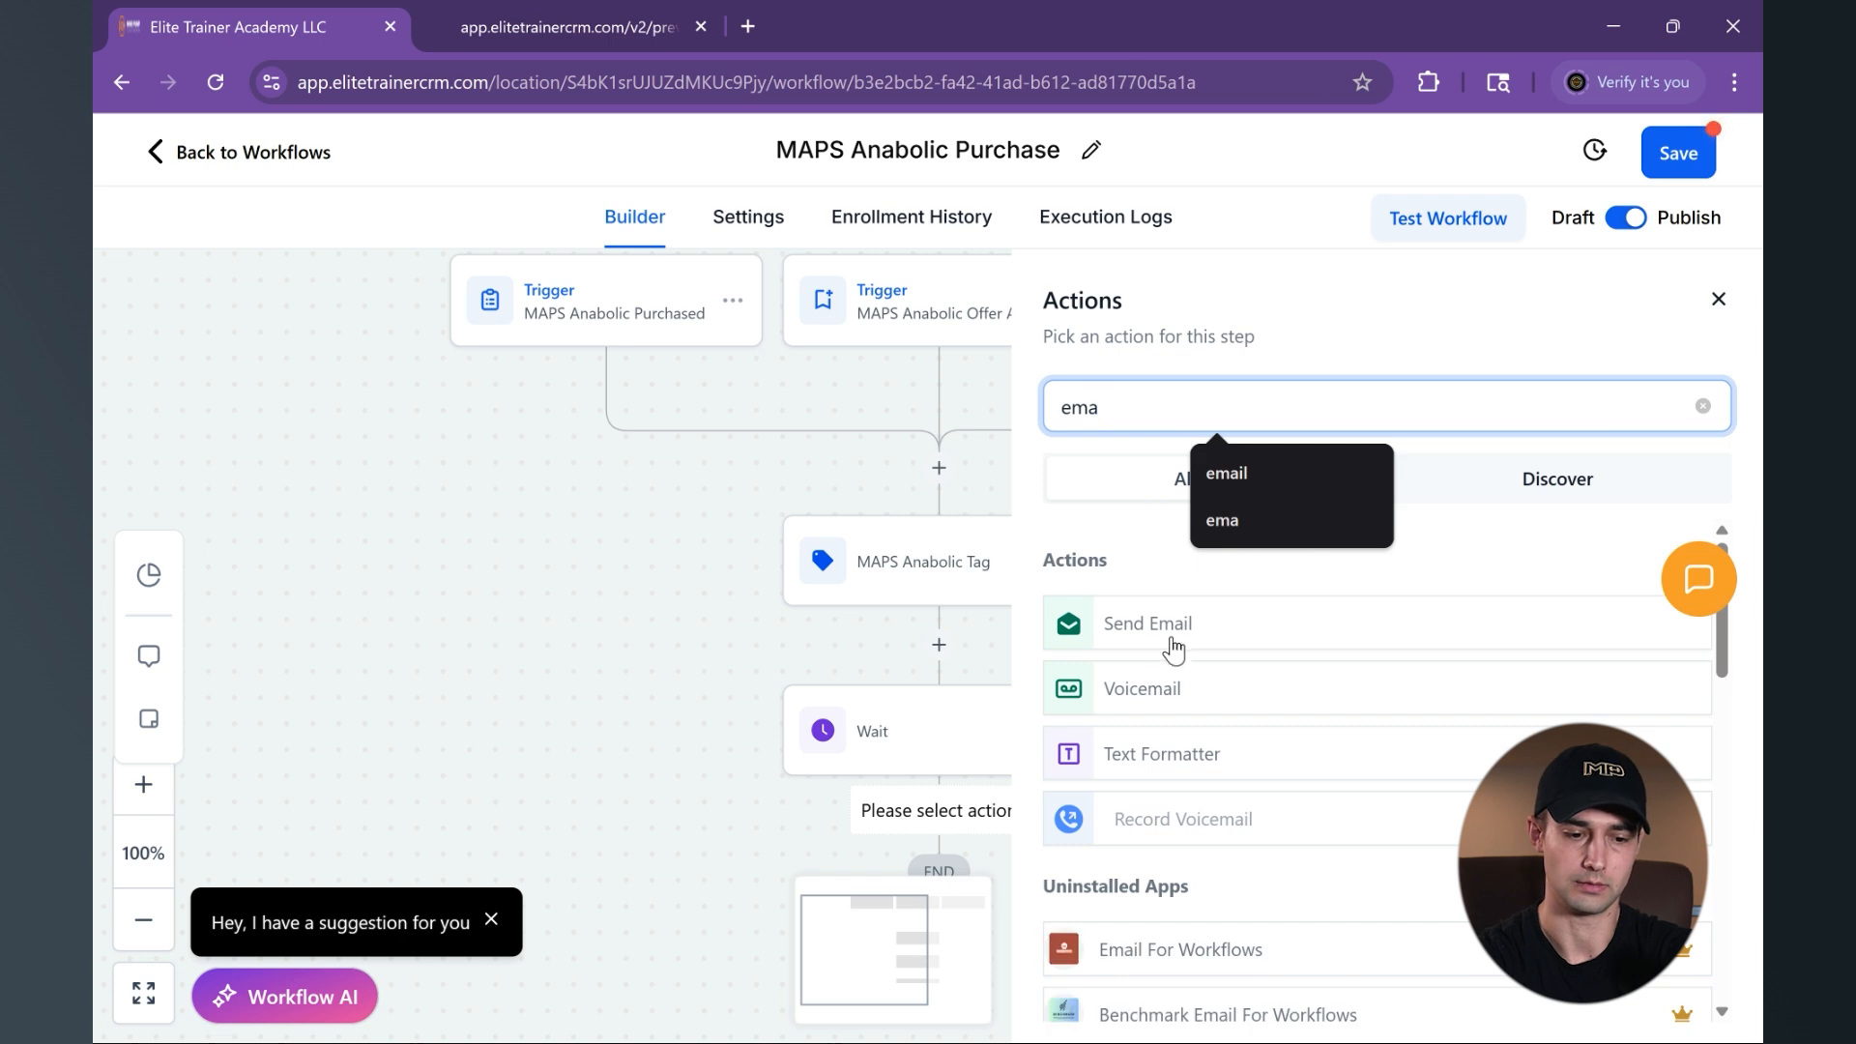
{"action": "left_click", "coordinate": [1172, 638]}
{"action": "scroll", "coordinate": [1168, 716], "scroll_direction": "down", "scroll_amount": 5}
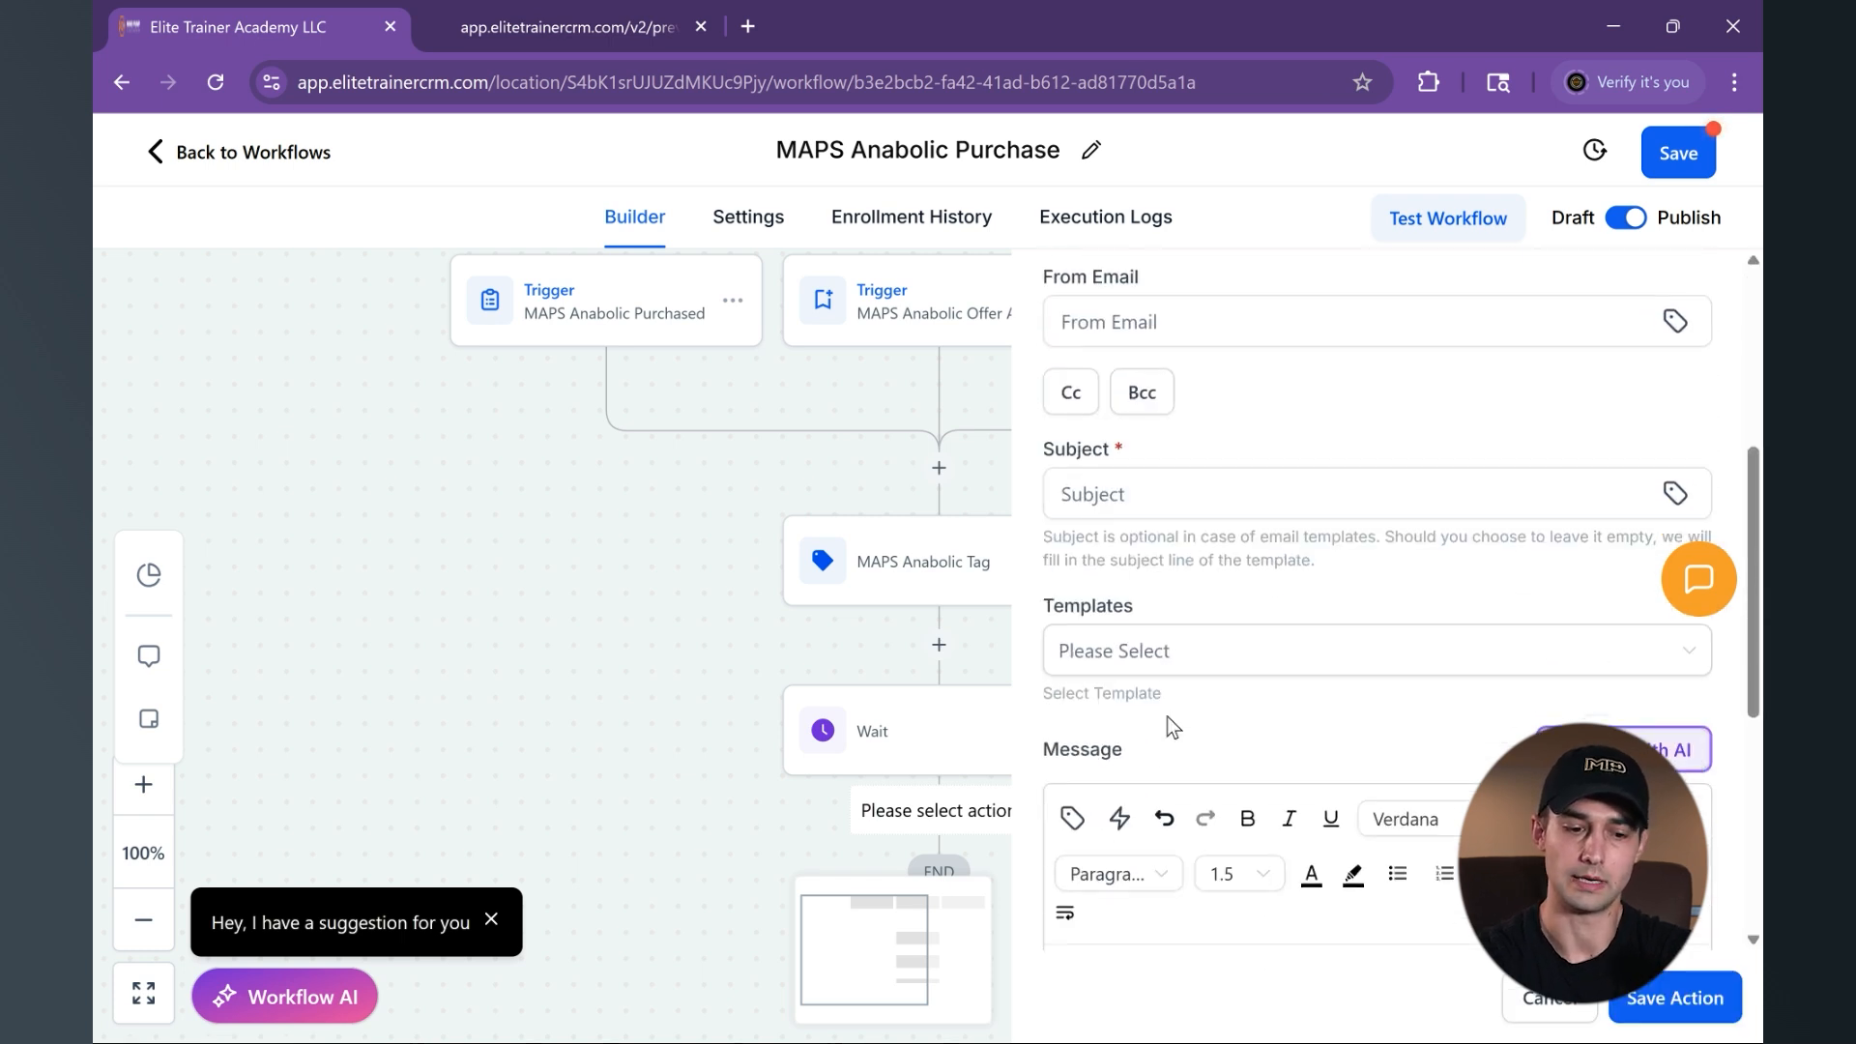
{"action": "scroll", "coordinate": [1167, 717], "scroll_direction": "up", "scroll_amount": 5}
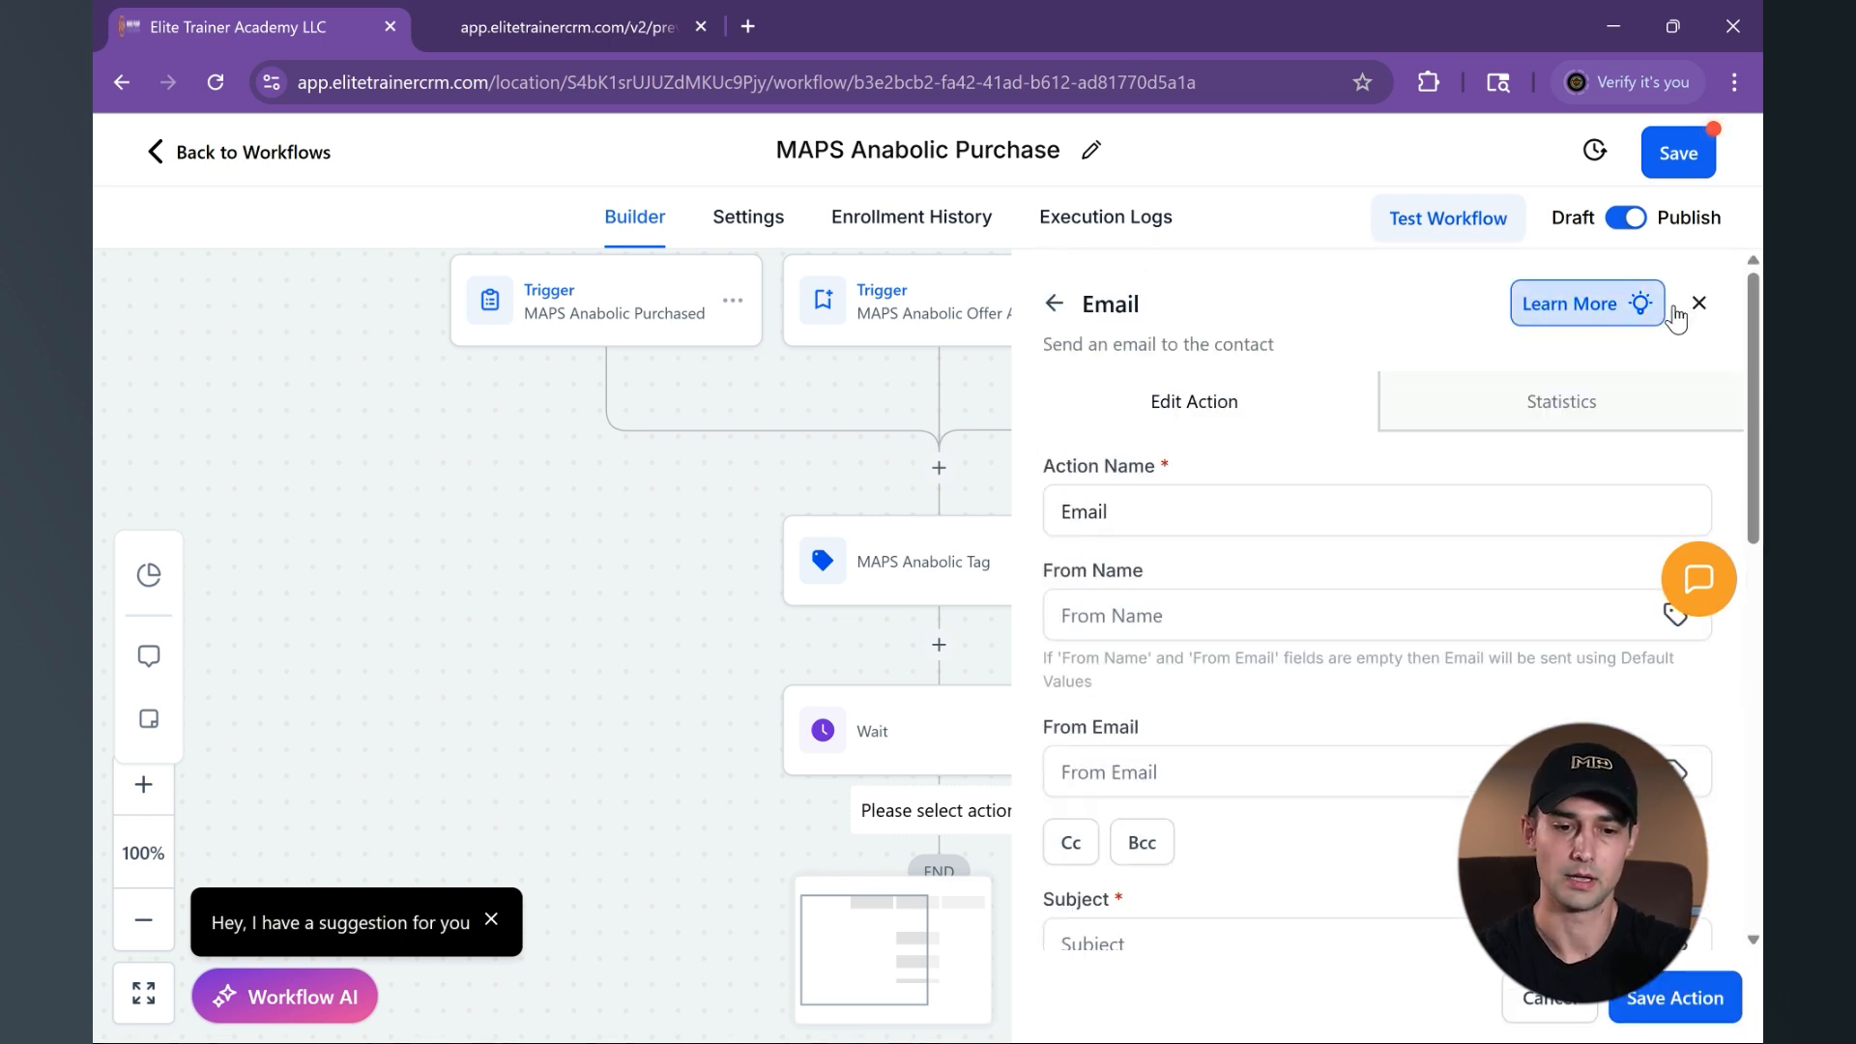
{"action": "left_click", "coordinate": [1699, 303]}
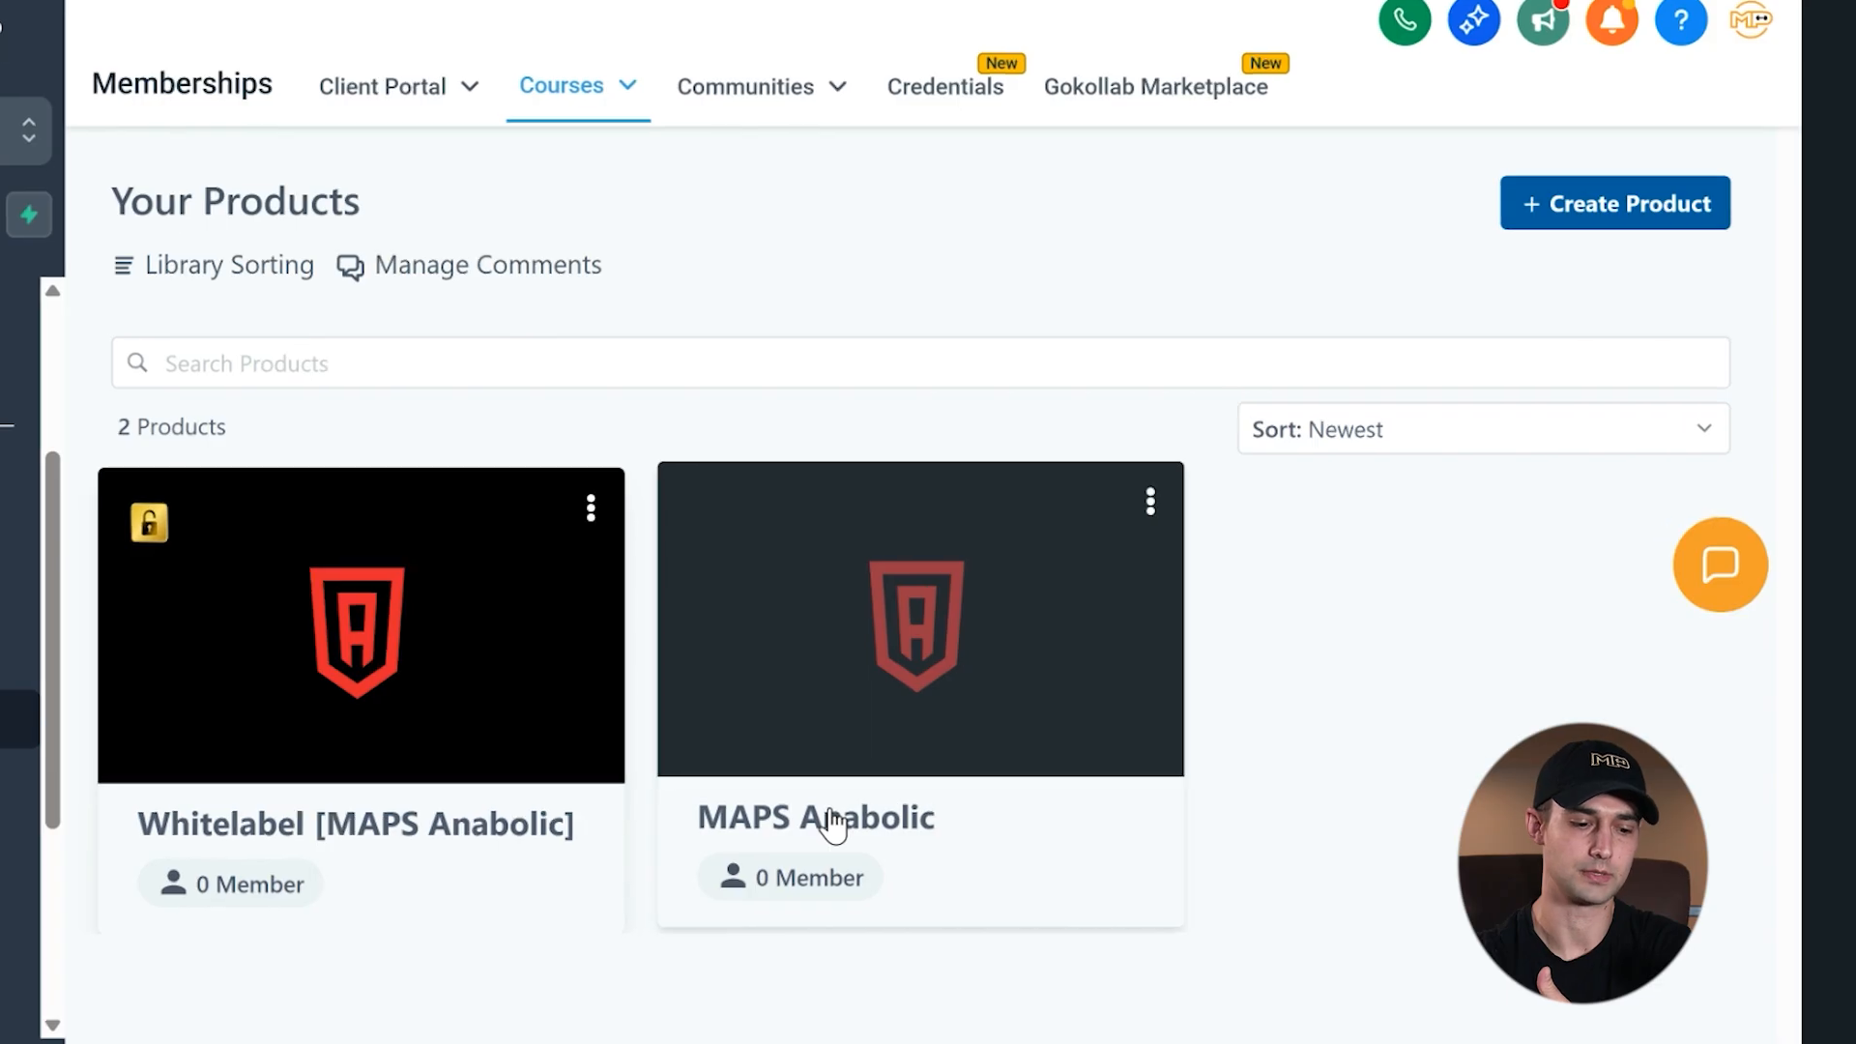
- Reopen the MAPS Anabolic product and look through its outline down to the Phase I foundational exercises
{"action": "left_click", "coordinate": [831, 821]}
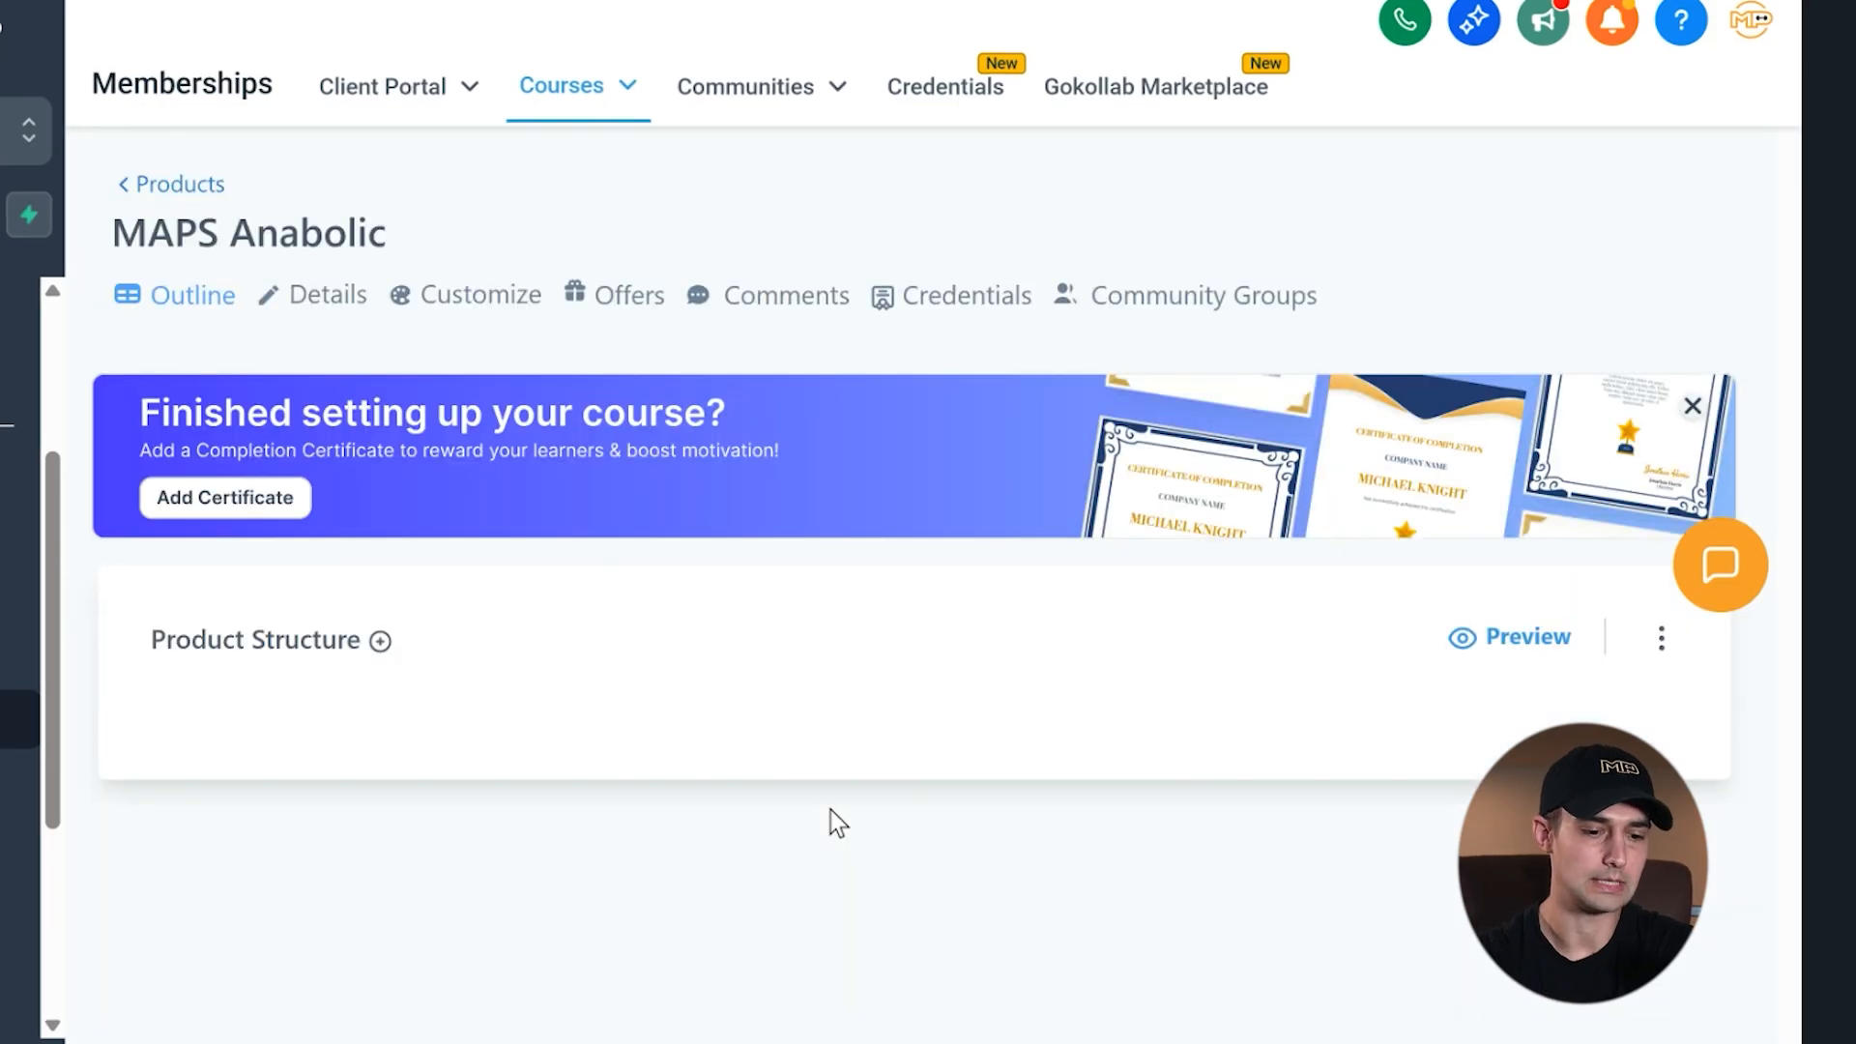
{"action": "scroll", "coordinate": [1065, 783], "scroll_direction": "down", "scroll_amount": 20}
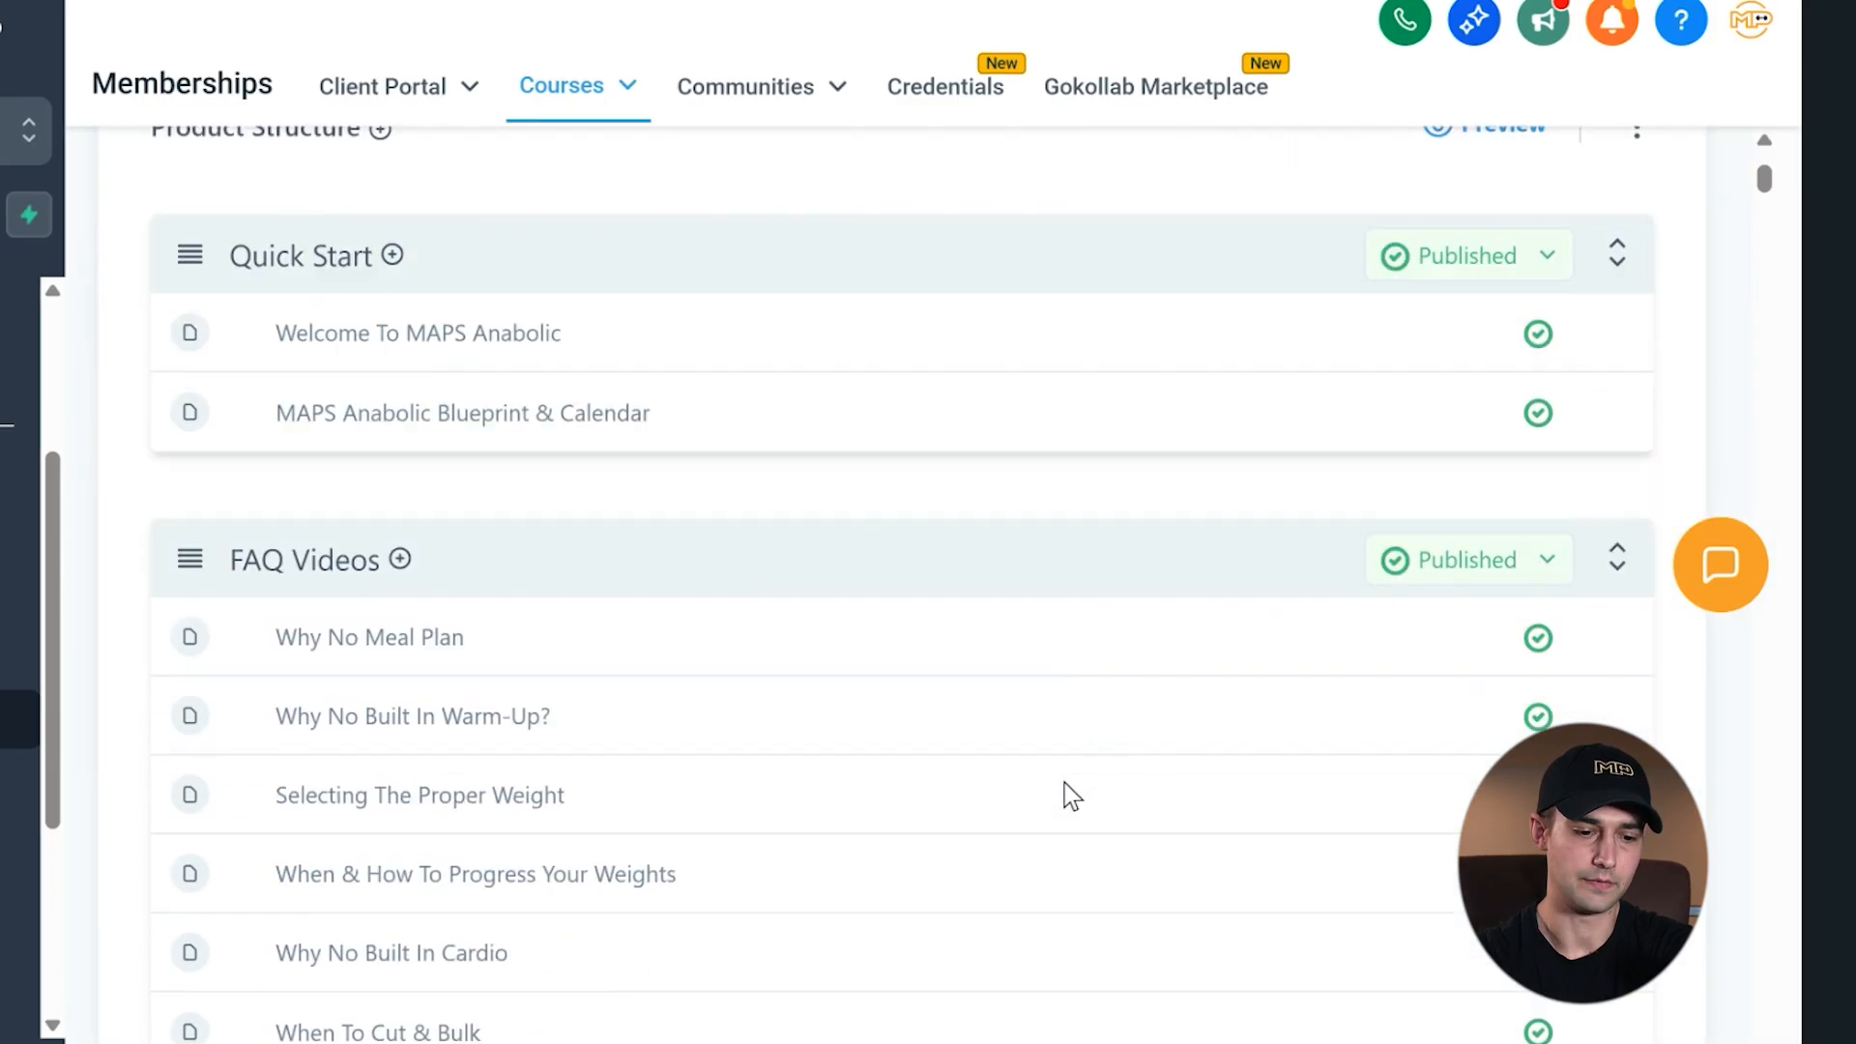
{"action": "scroll", "coordinate": [1064, 783], "scroll_direction": "down", "scroll_amount": 20}
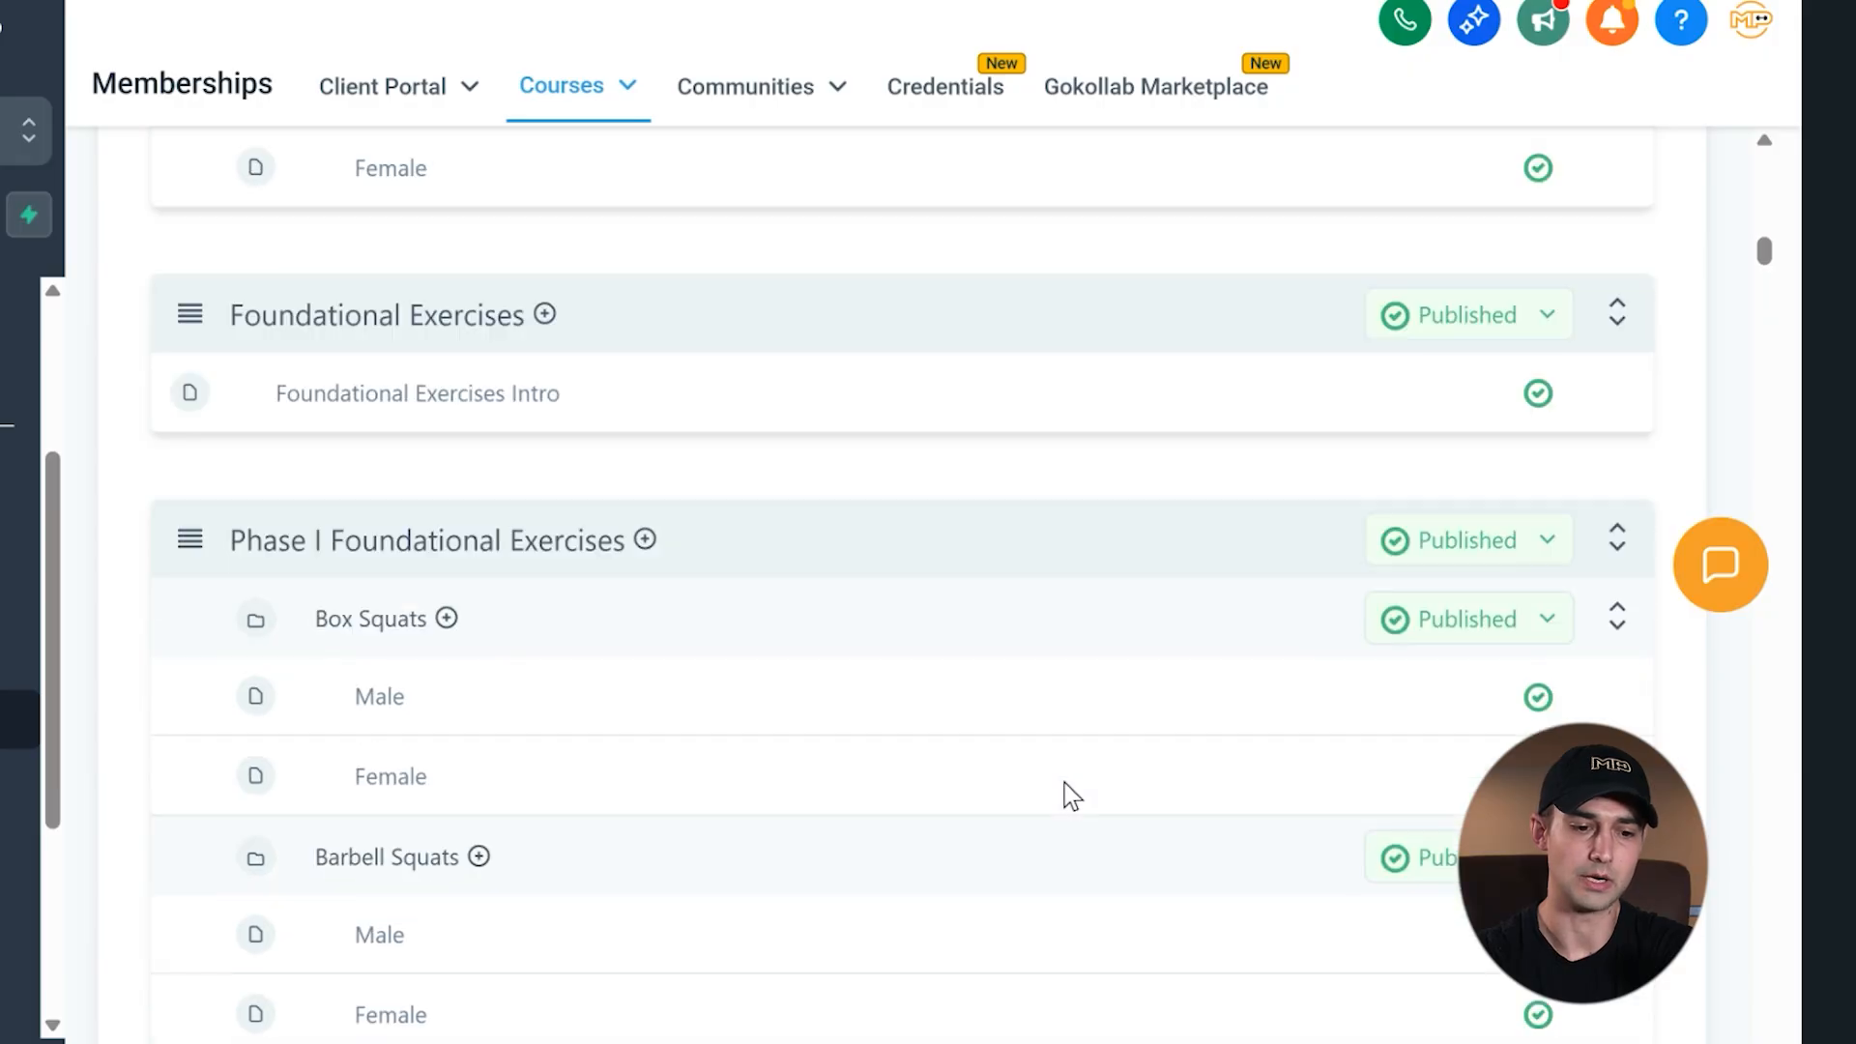
{"action": "scroll", "coordinate": [1065, 783], "scroll_direction": "down", "scroll_amount": 20}
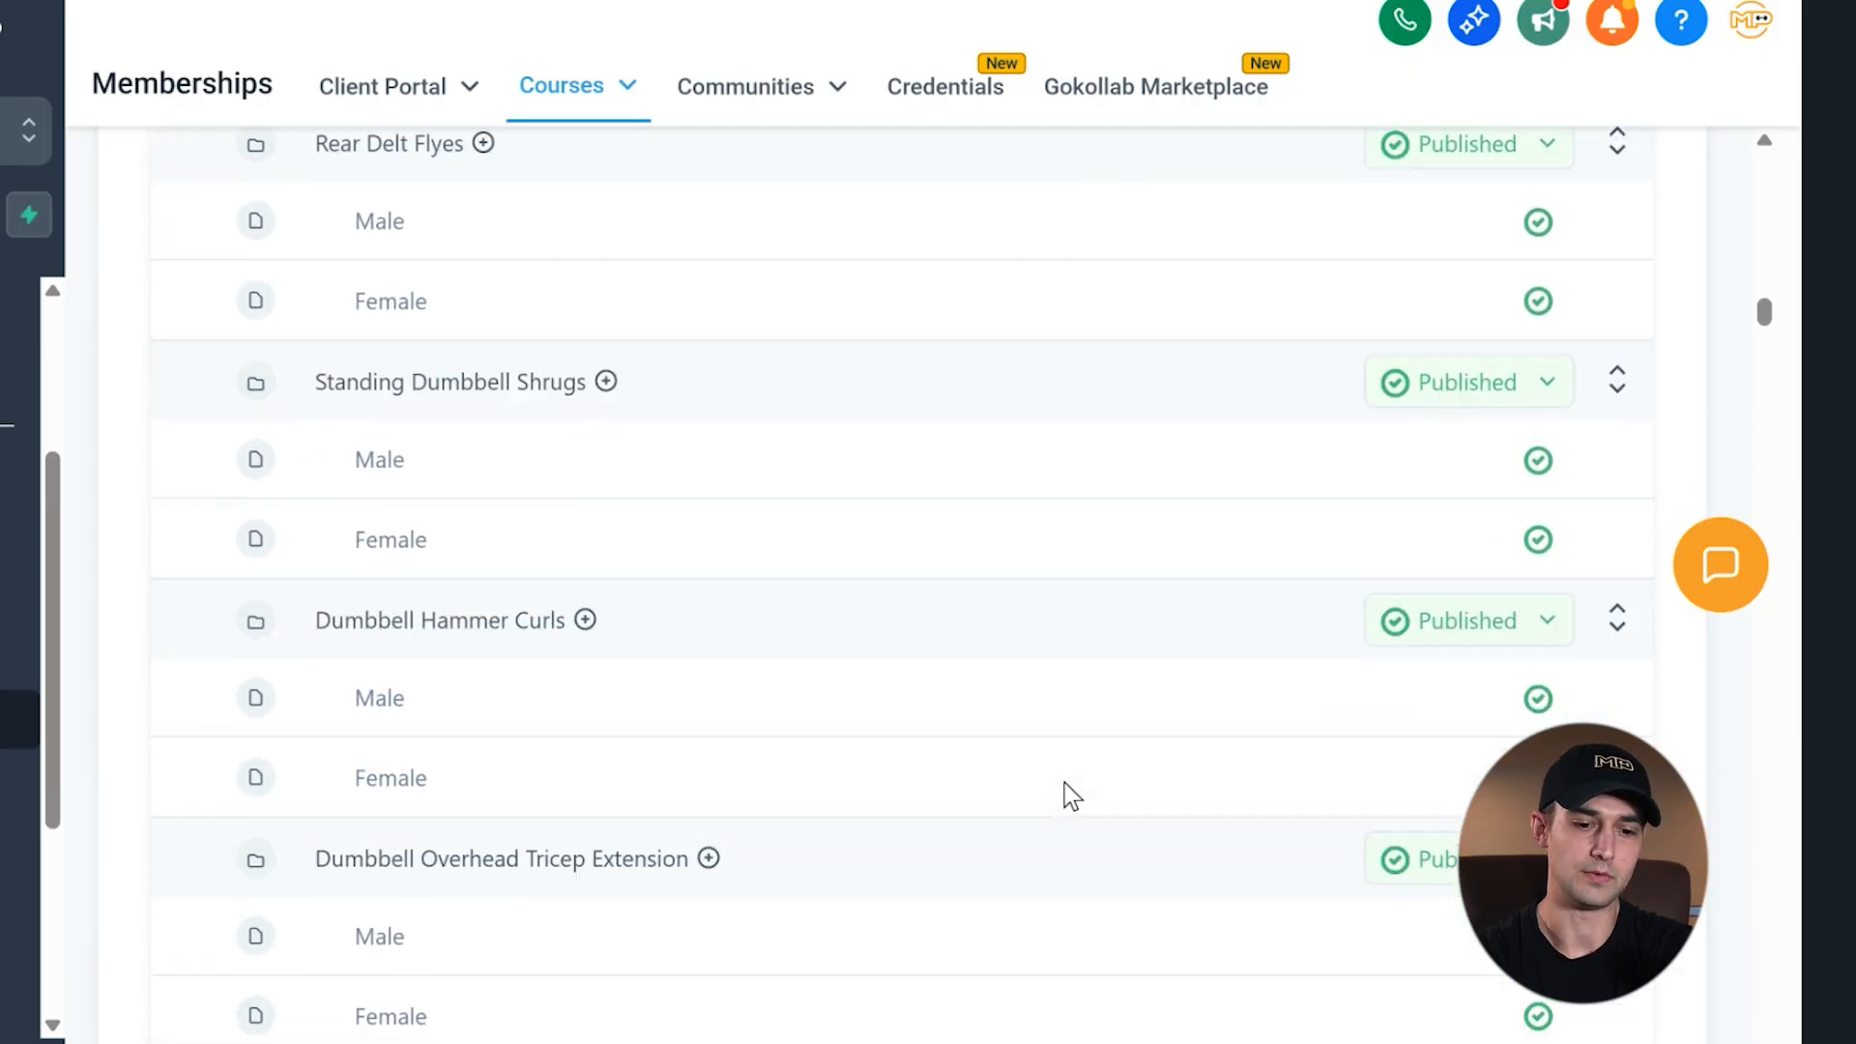
{"action": "scroll", "coordinate": [1065, 783], "scroll_direction": "down", "scroll_amount": 2}
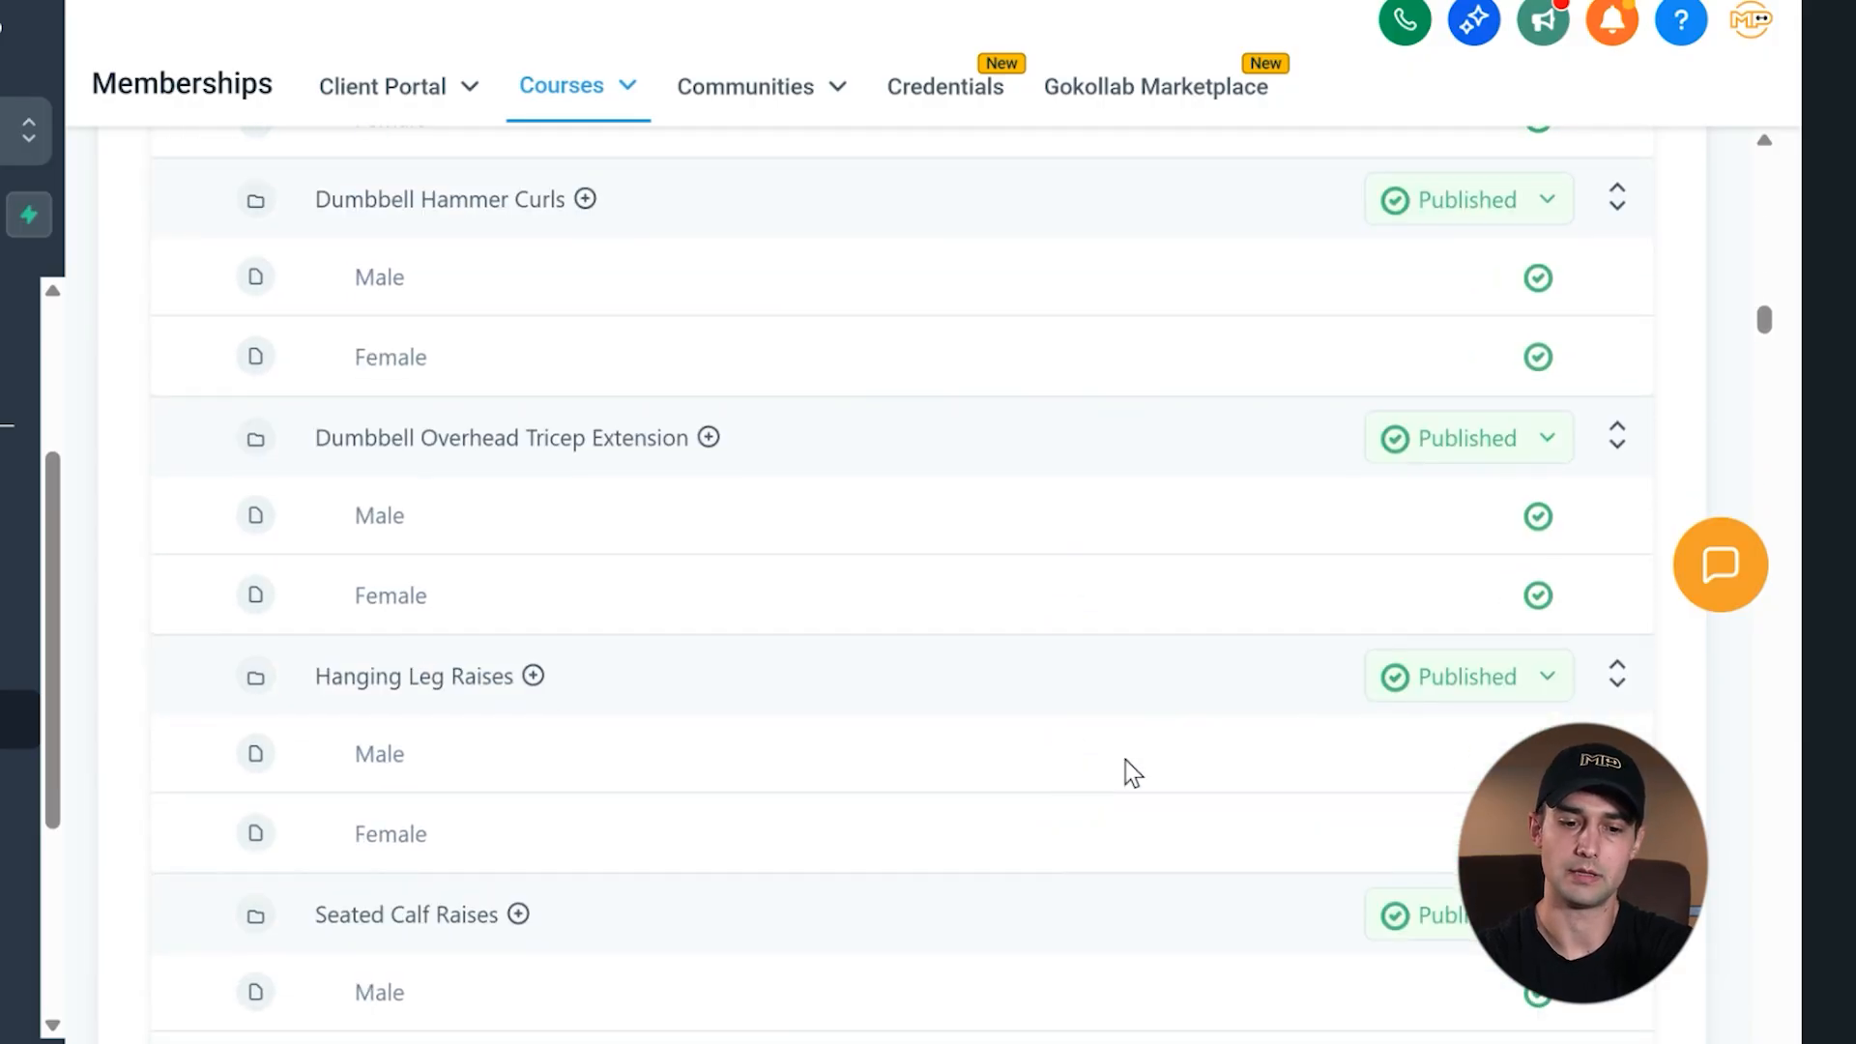
{"action": "left_click", "coordinate": [1726, 564]}
{"action": "left_click", "coordinate": [1730, 564]}
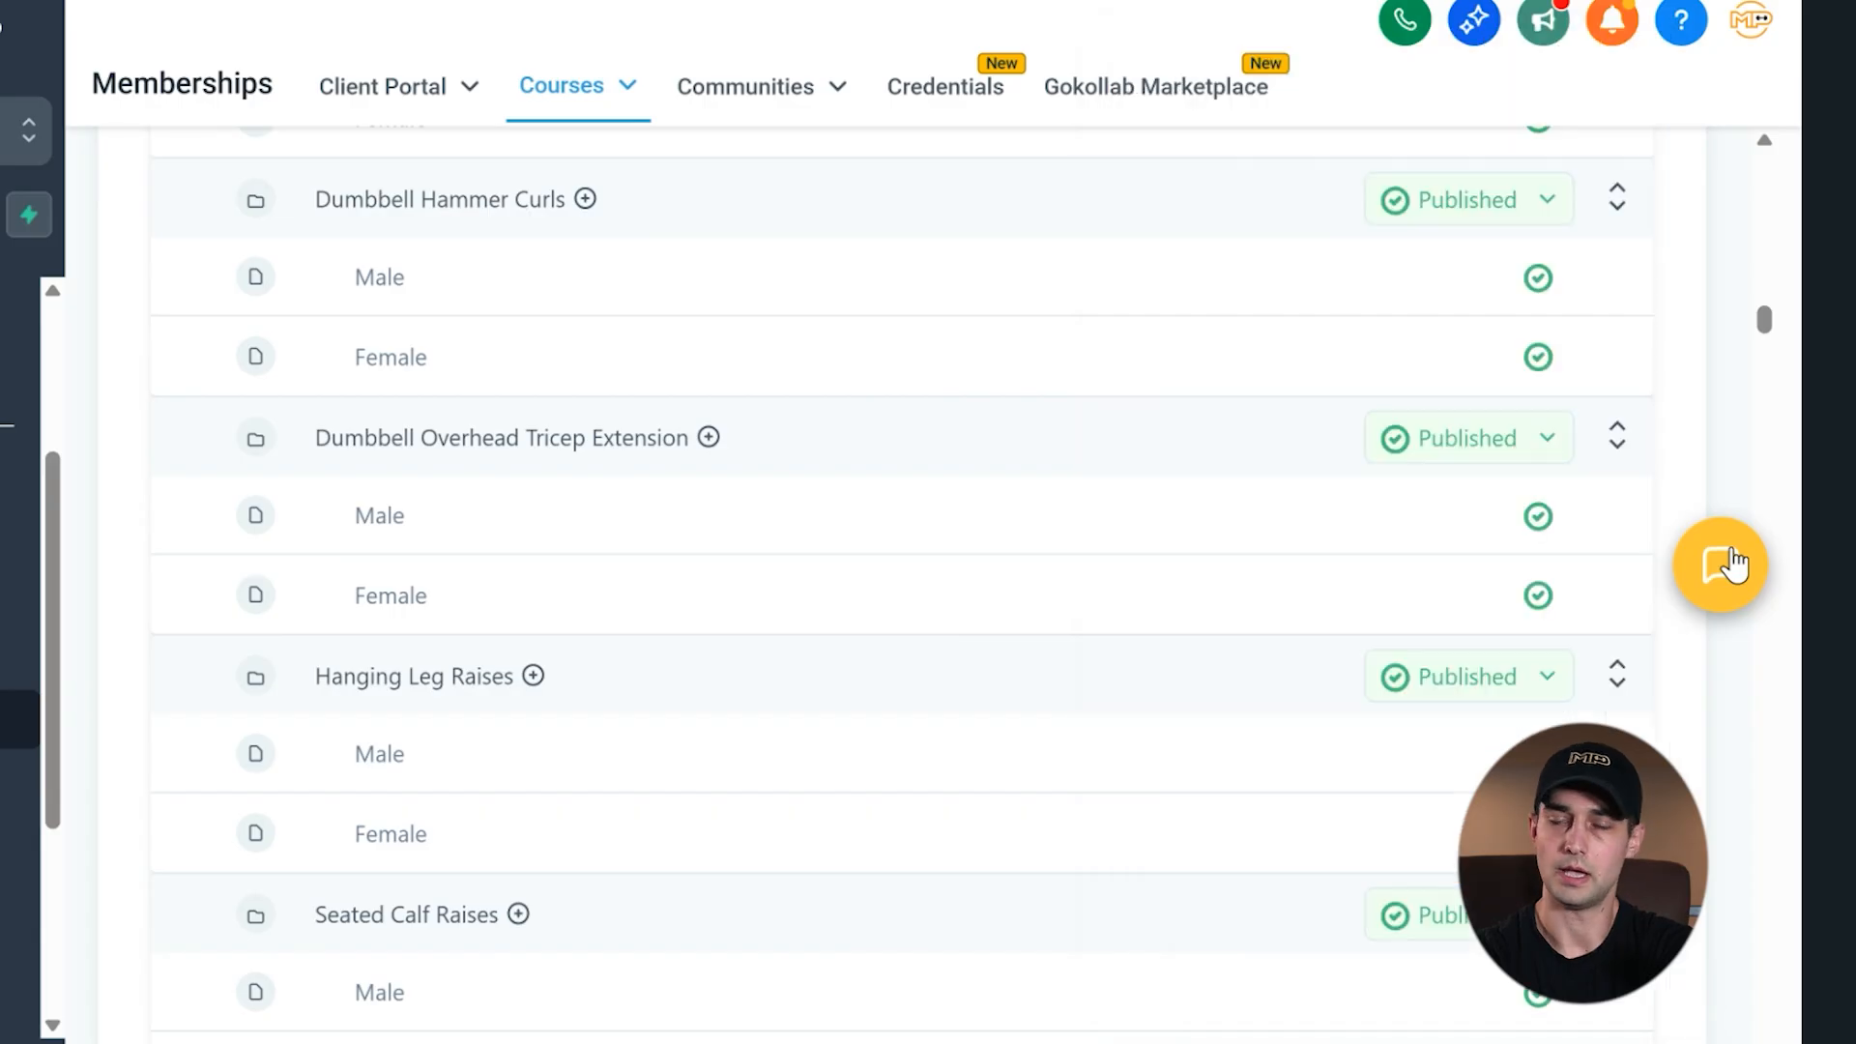
{"action": "scroll", "coordinate": [1015, 519], "scroll_direction": "up", "scroll_amount": 10}
{"action": "scroll", "coordinate": [1023, 518], "scroll_direction": "up", "scroll_amount": 15}
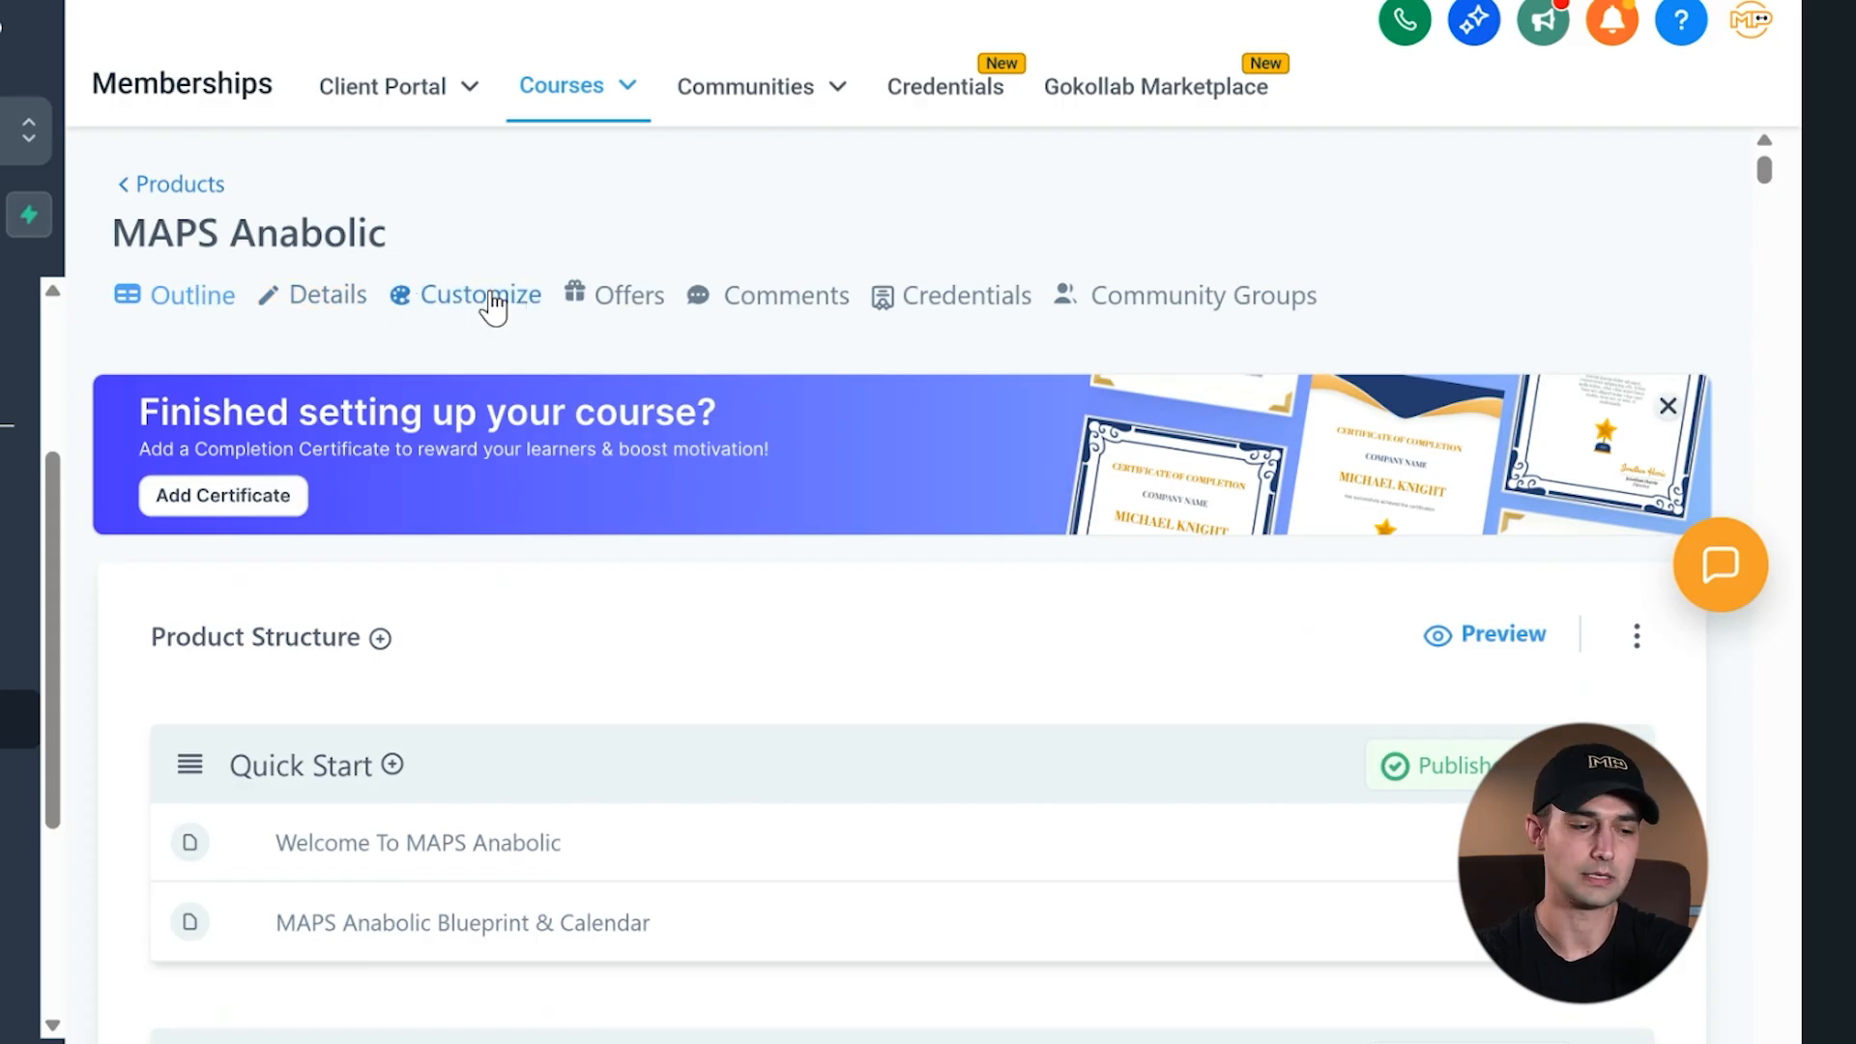
- Open the MAPS Anabolic product details and look through the title, description and product thumbnail settings
{"action": "left_click", "coordinate": [332, 303]}
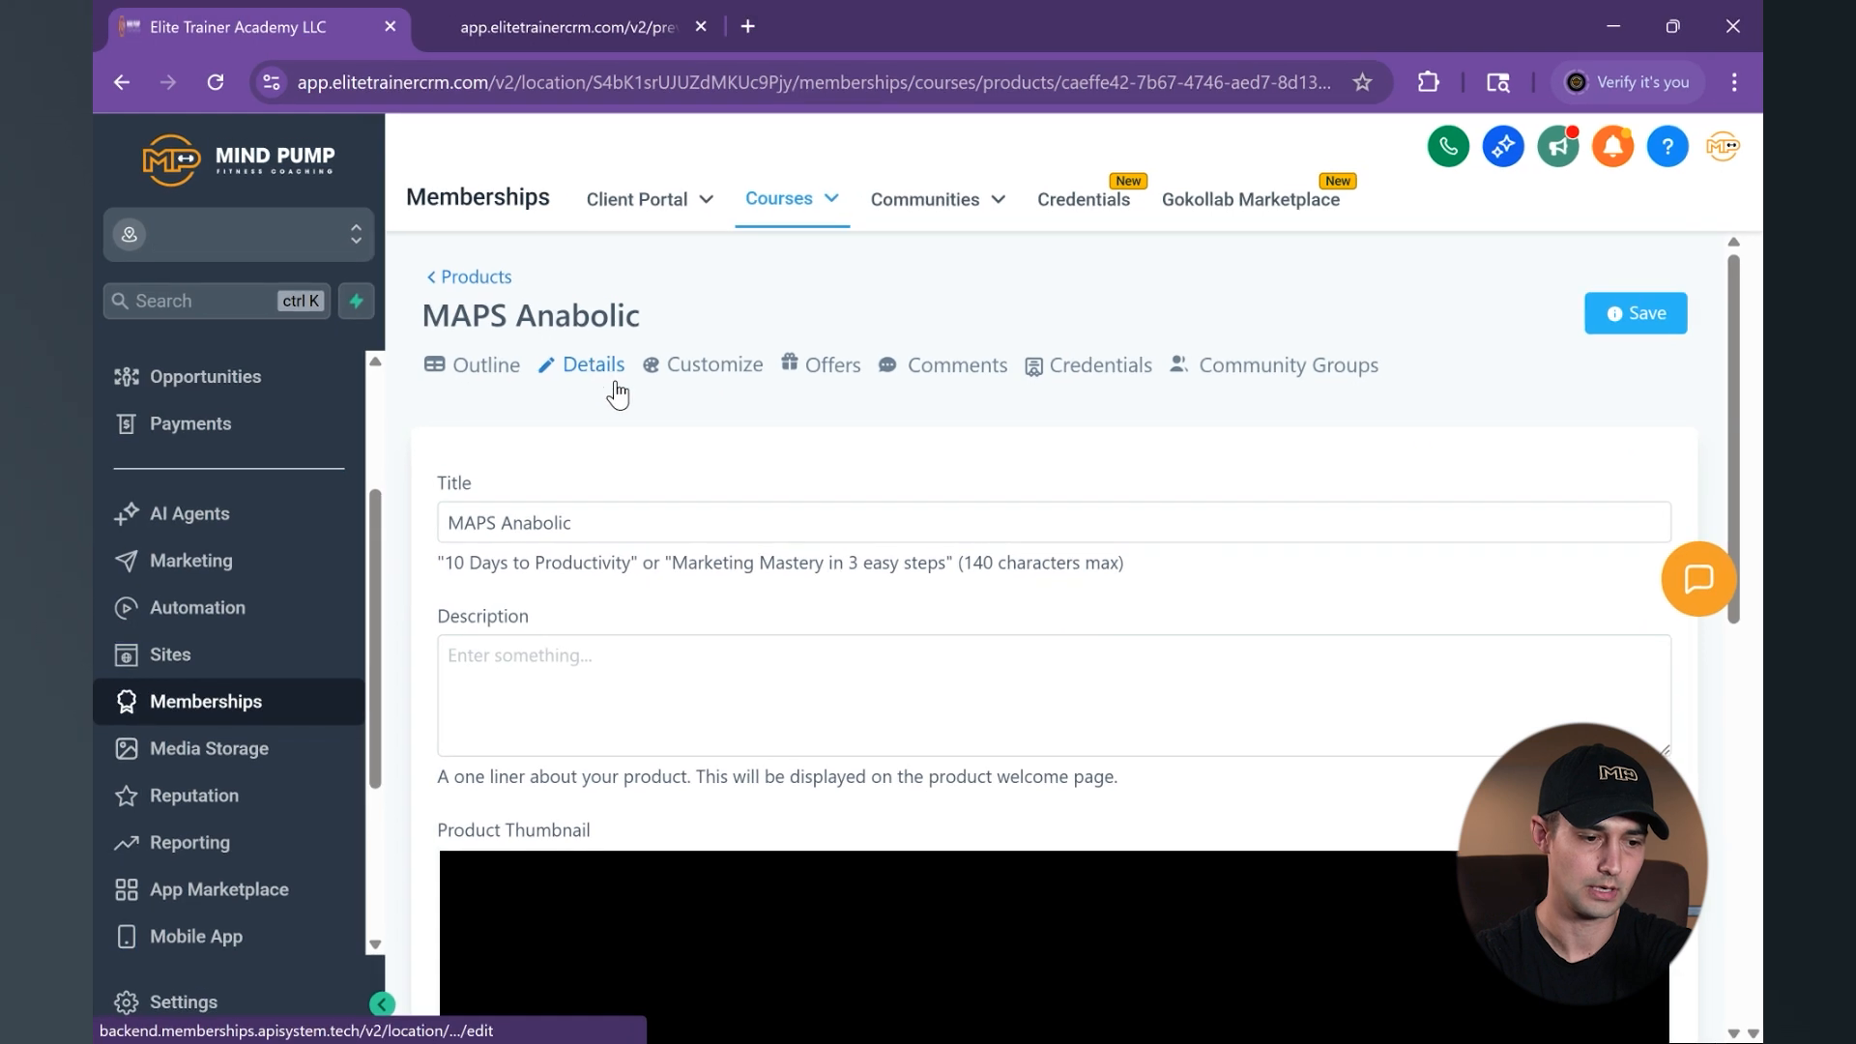
{"action": "scroll", "coordinate": [589, 445], "scroll_direction": "down", "scroll_amount": 1}
{"action": "left_click", "coordinate": [558, 488]}
{"action": "scroll", "coordinate": [631, 495], "scroll_direction": "down", "scroll_amount": 2}
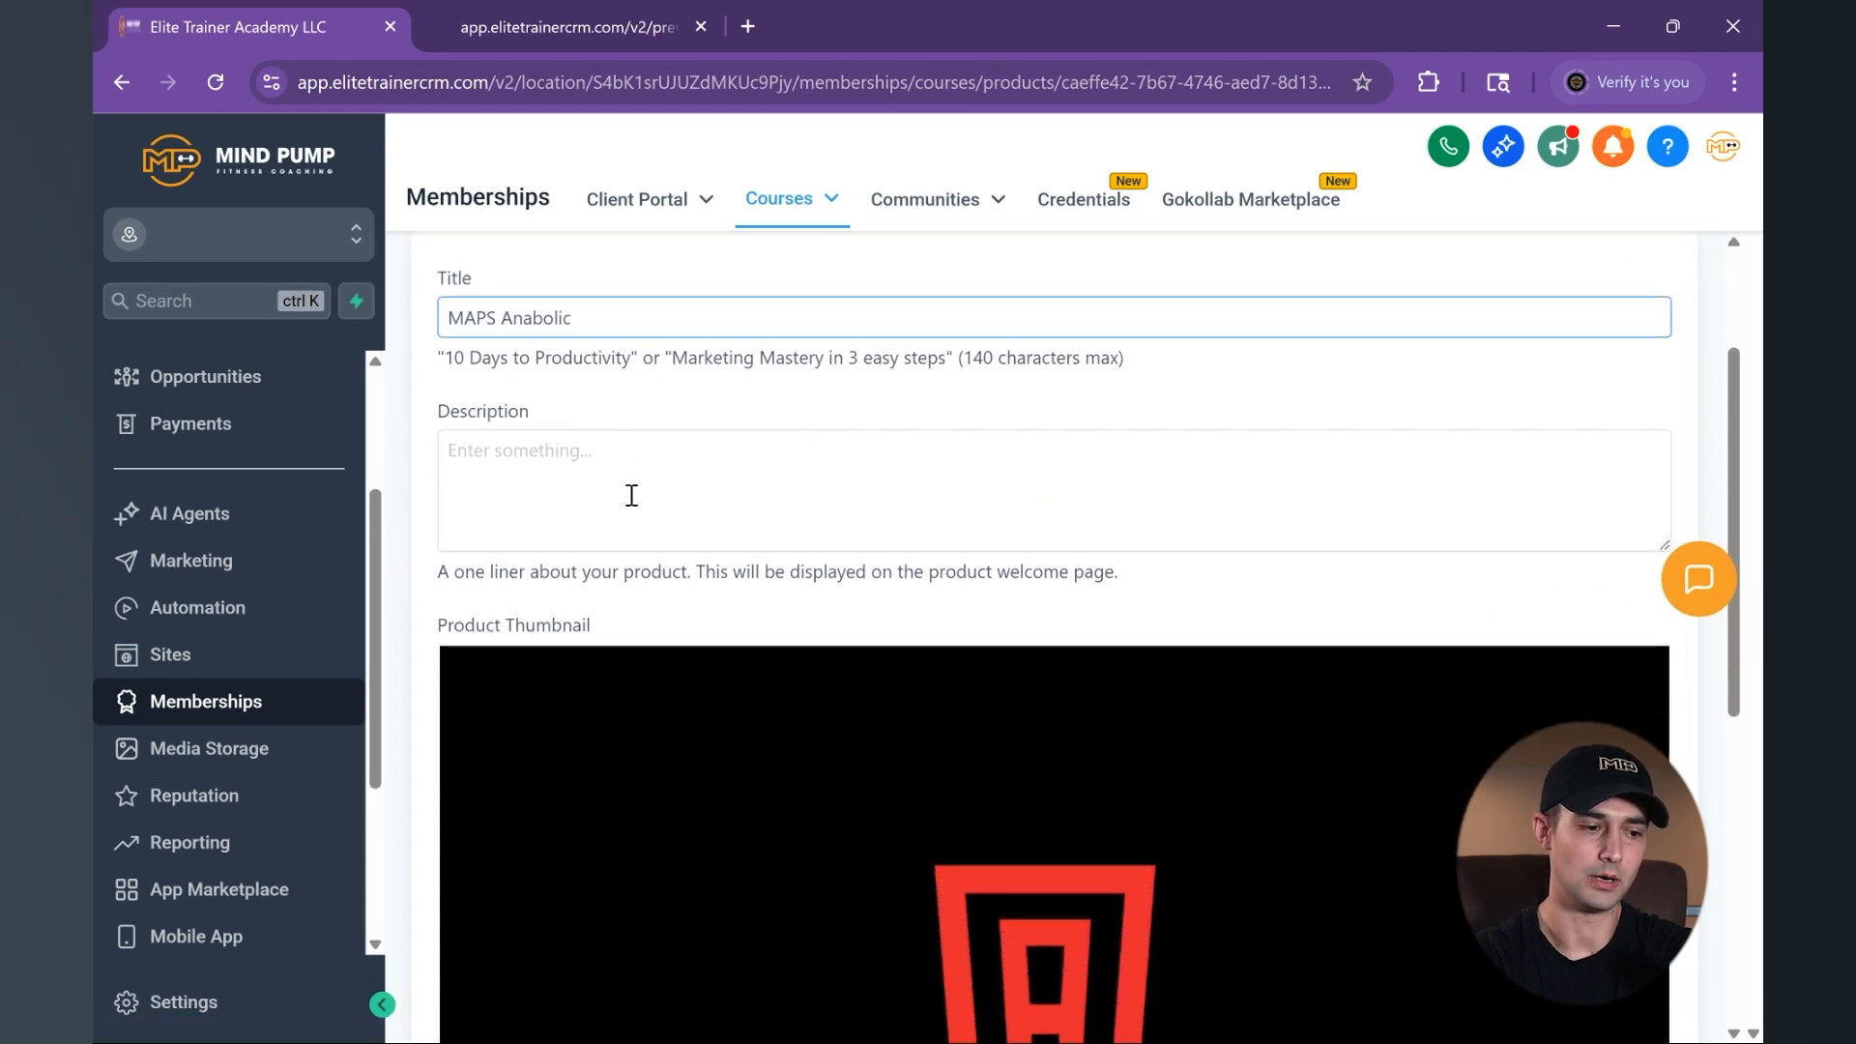
{"action": "left_click", "coordinate": [450, 443]}
{"action": "scroll", "coordinate": [631, 456], "scroll_direction": "down", "scroll_amount": 4}
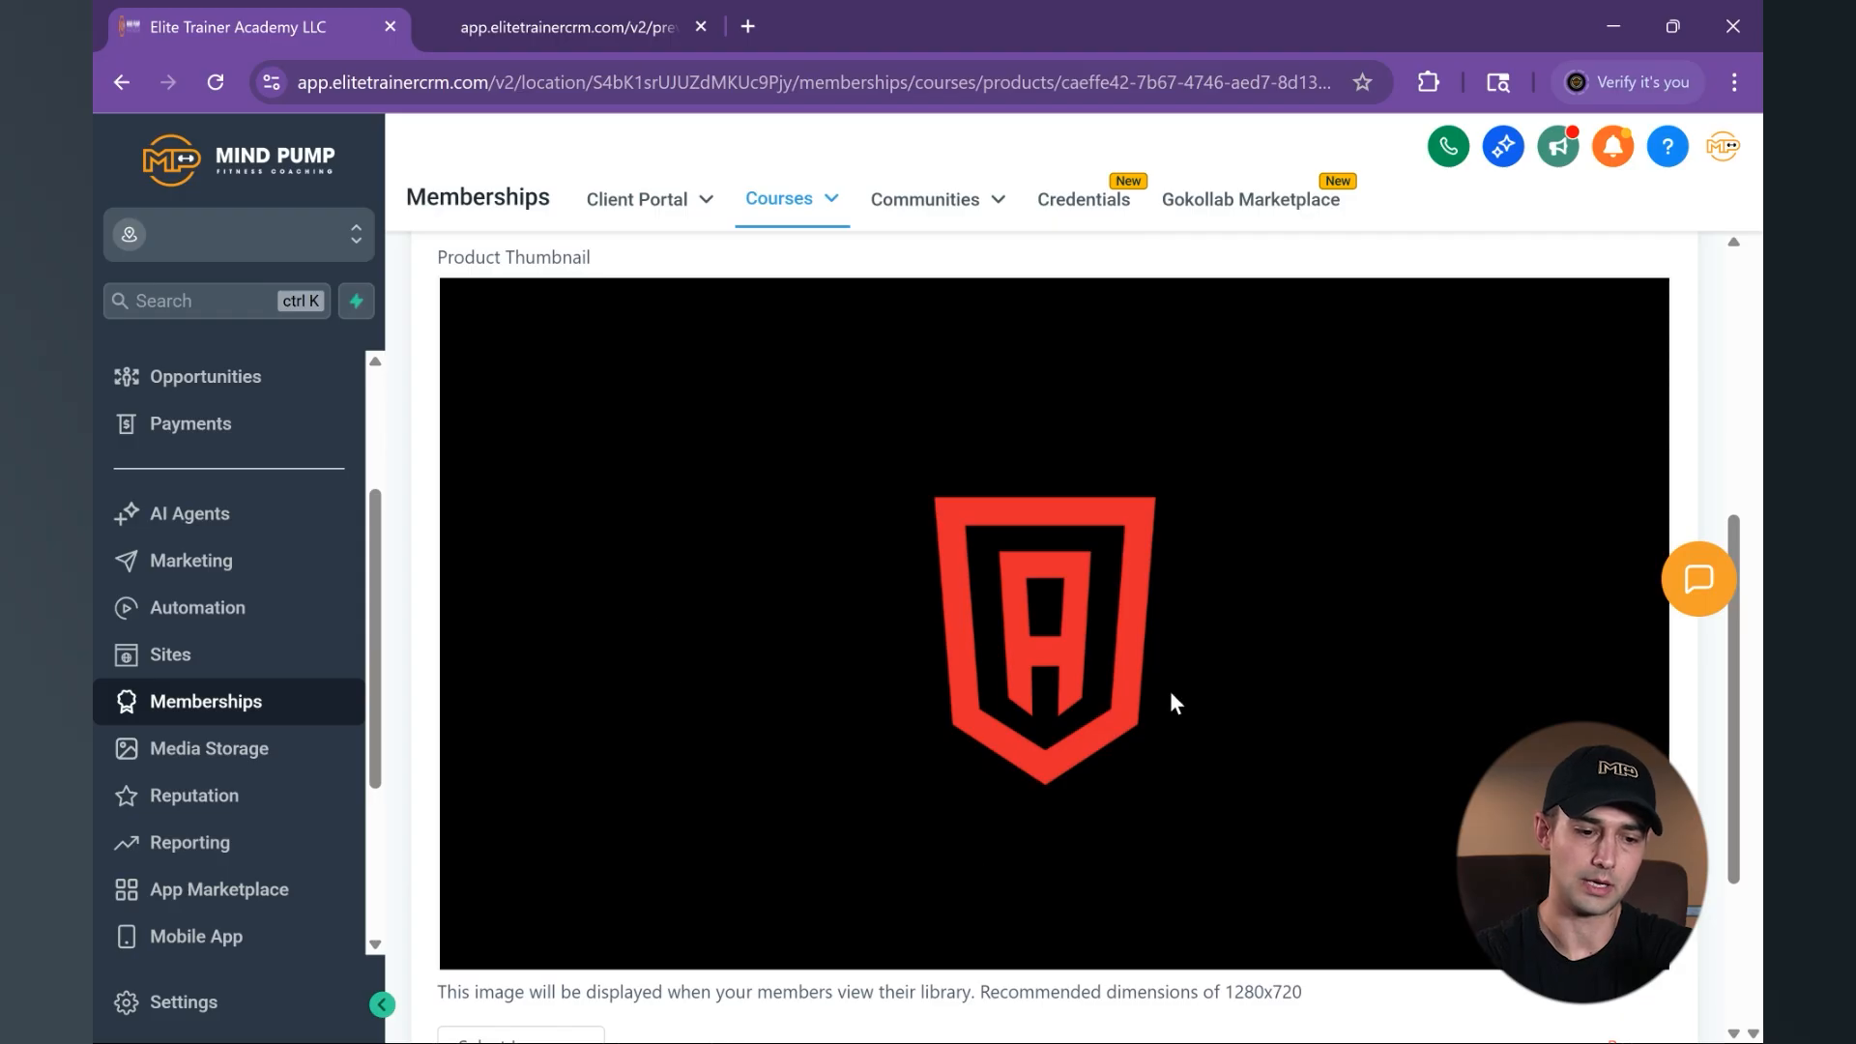
{"action": "scroll", "coordinate": [1172, 694], "scroll_direction": "down", "scroll_amount": 2}
{"action": "scroll", "coordinate": [1070, 518], "scroll_direction": "down", "scroll_amount": 1}
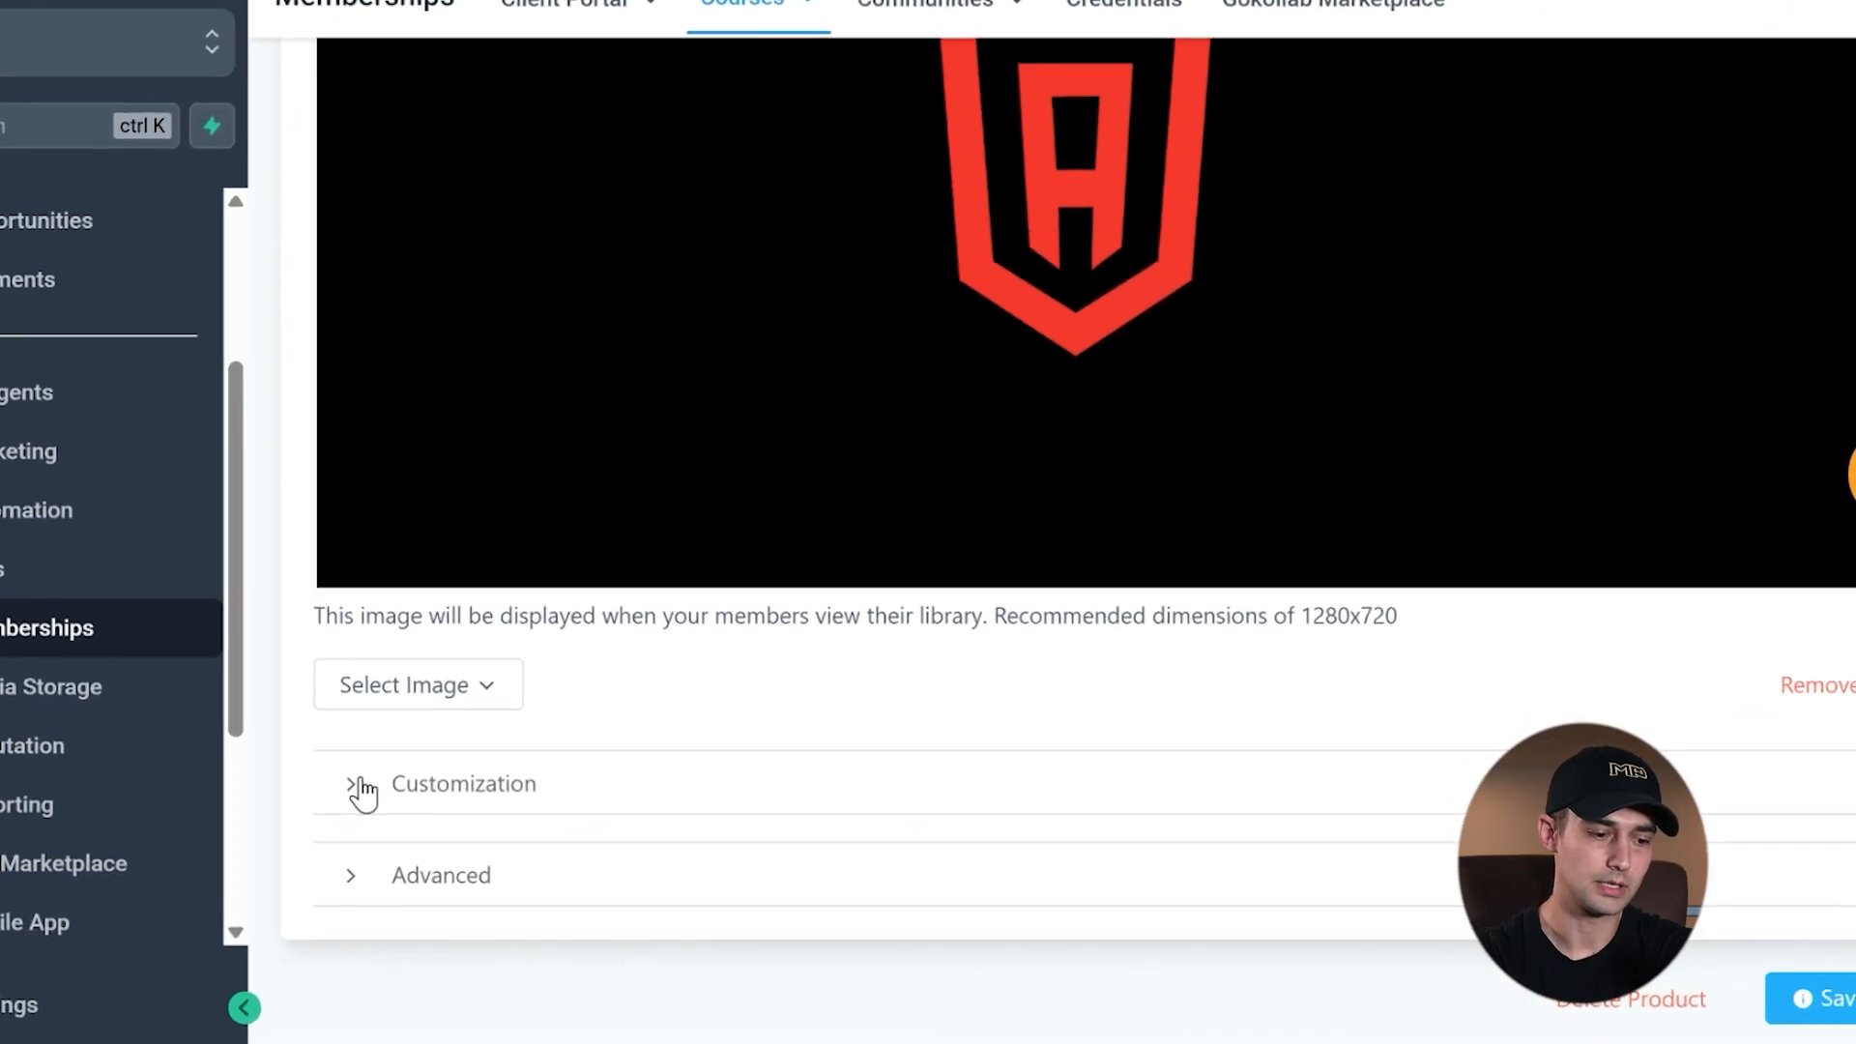
- Expand the product's Customization settings and examine the instructor heading, headshot, name, title, bio, logo image and favicon fields
{"action": "left_click", "coordinate": [359, 785]}
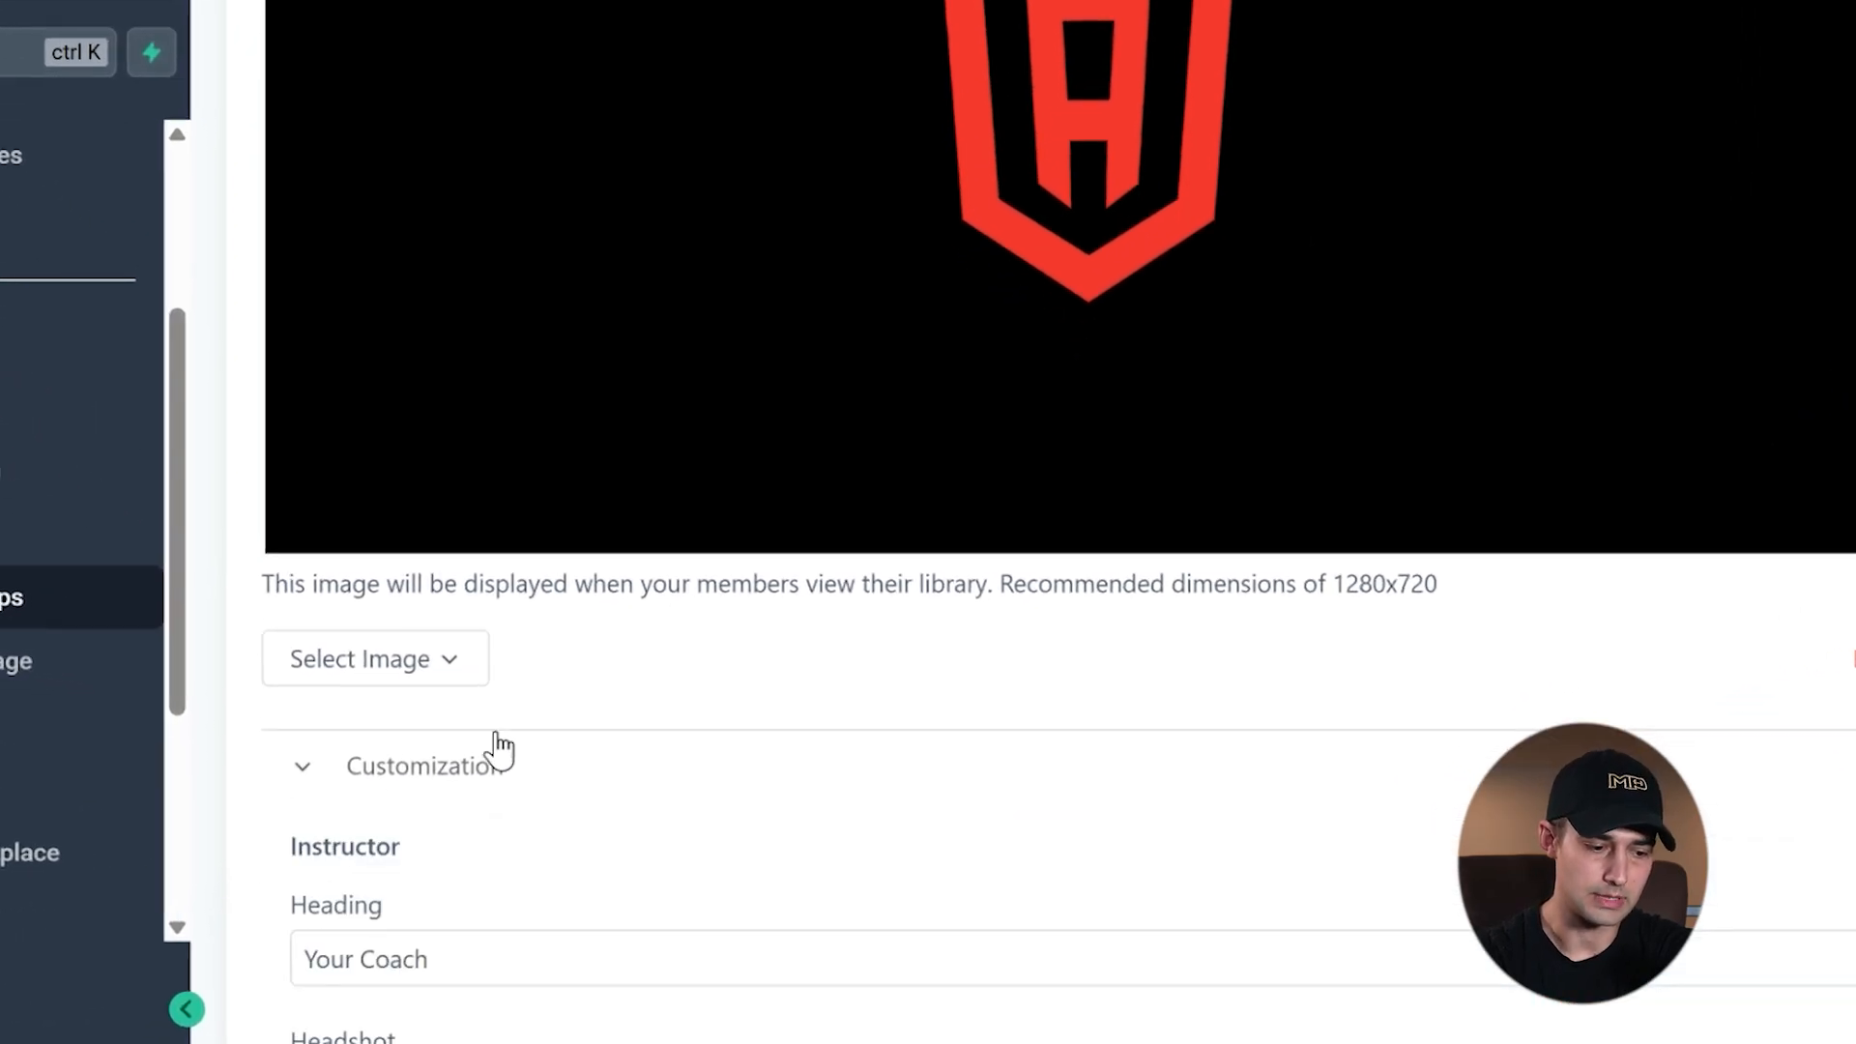
{"action": "scroll", "coordinate": [764, 733], "scroll_direction": "down", "scroll_amount": 5}
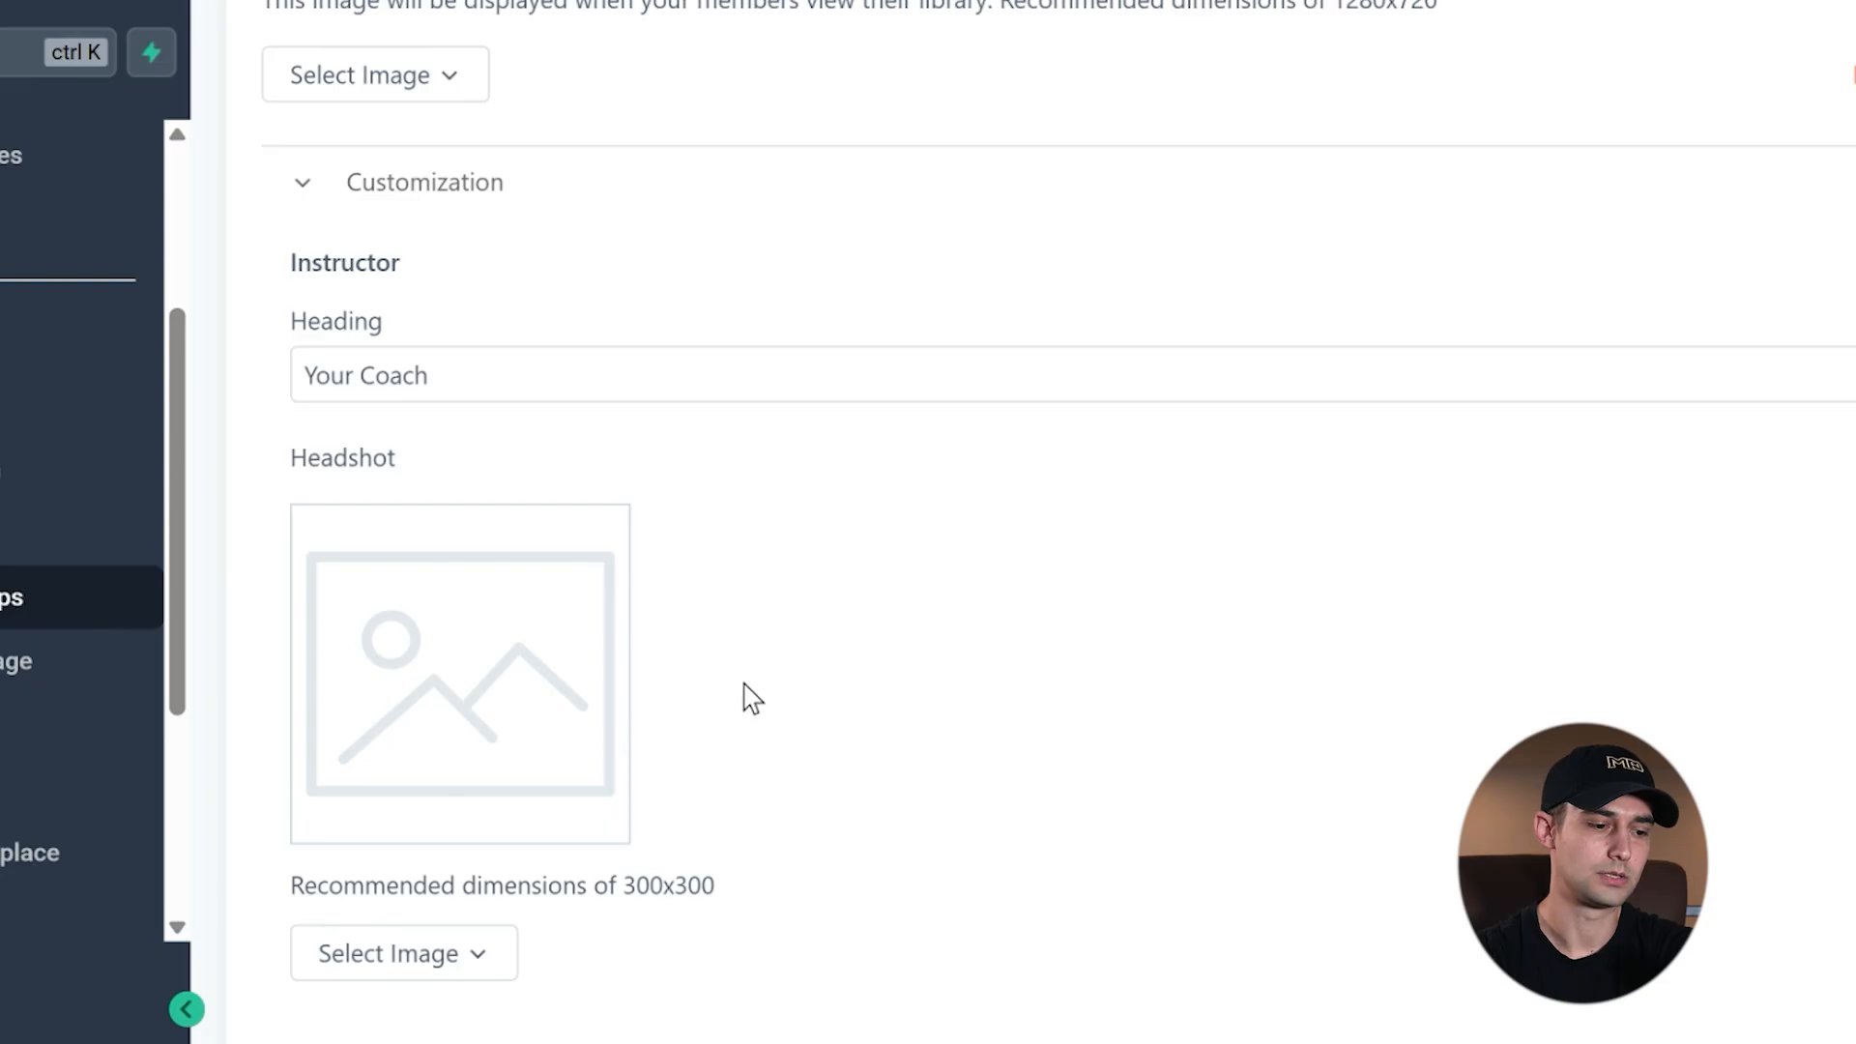
{"action": "left_click", "coordinate": [493, 387]}
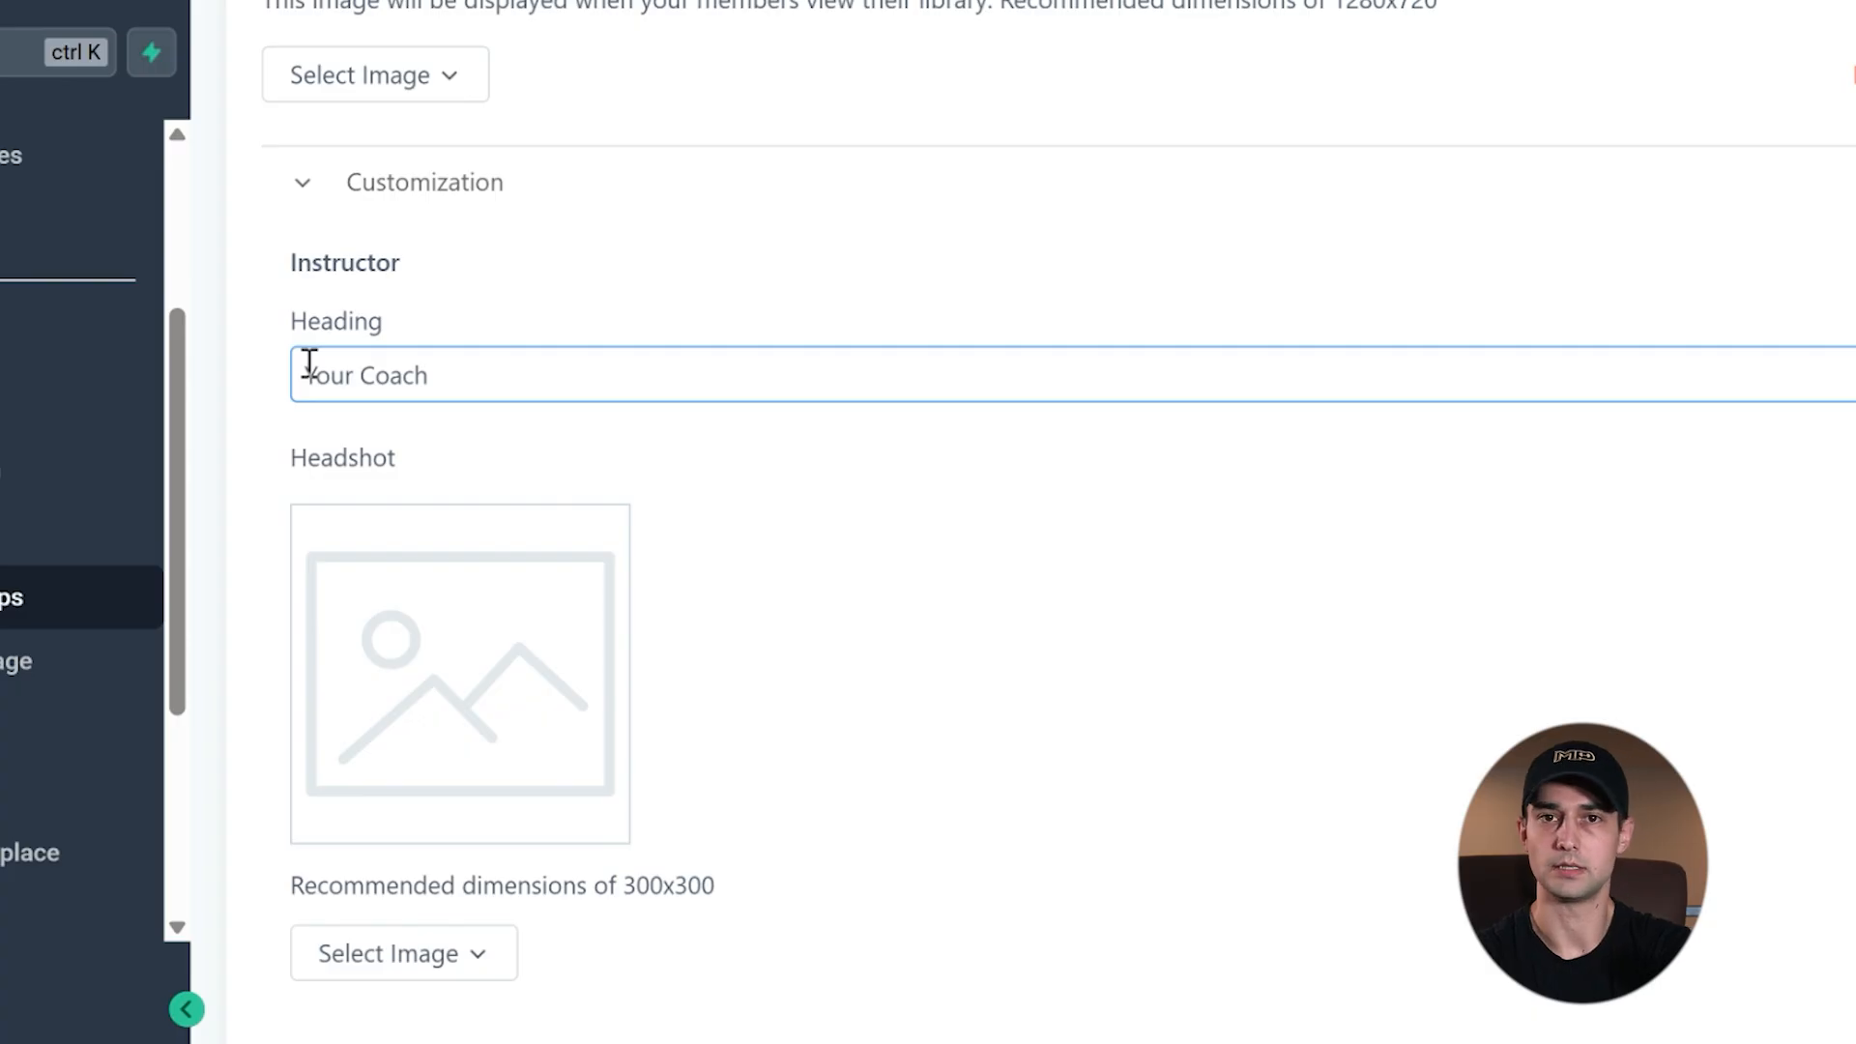
{"action": "left_click", "coordinate": [560, 485]}
{"action": "scroll", "coordinate": [568, 487], "scroll_direction": "down", "scroll_amount": 2}
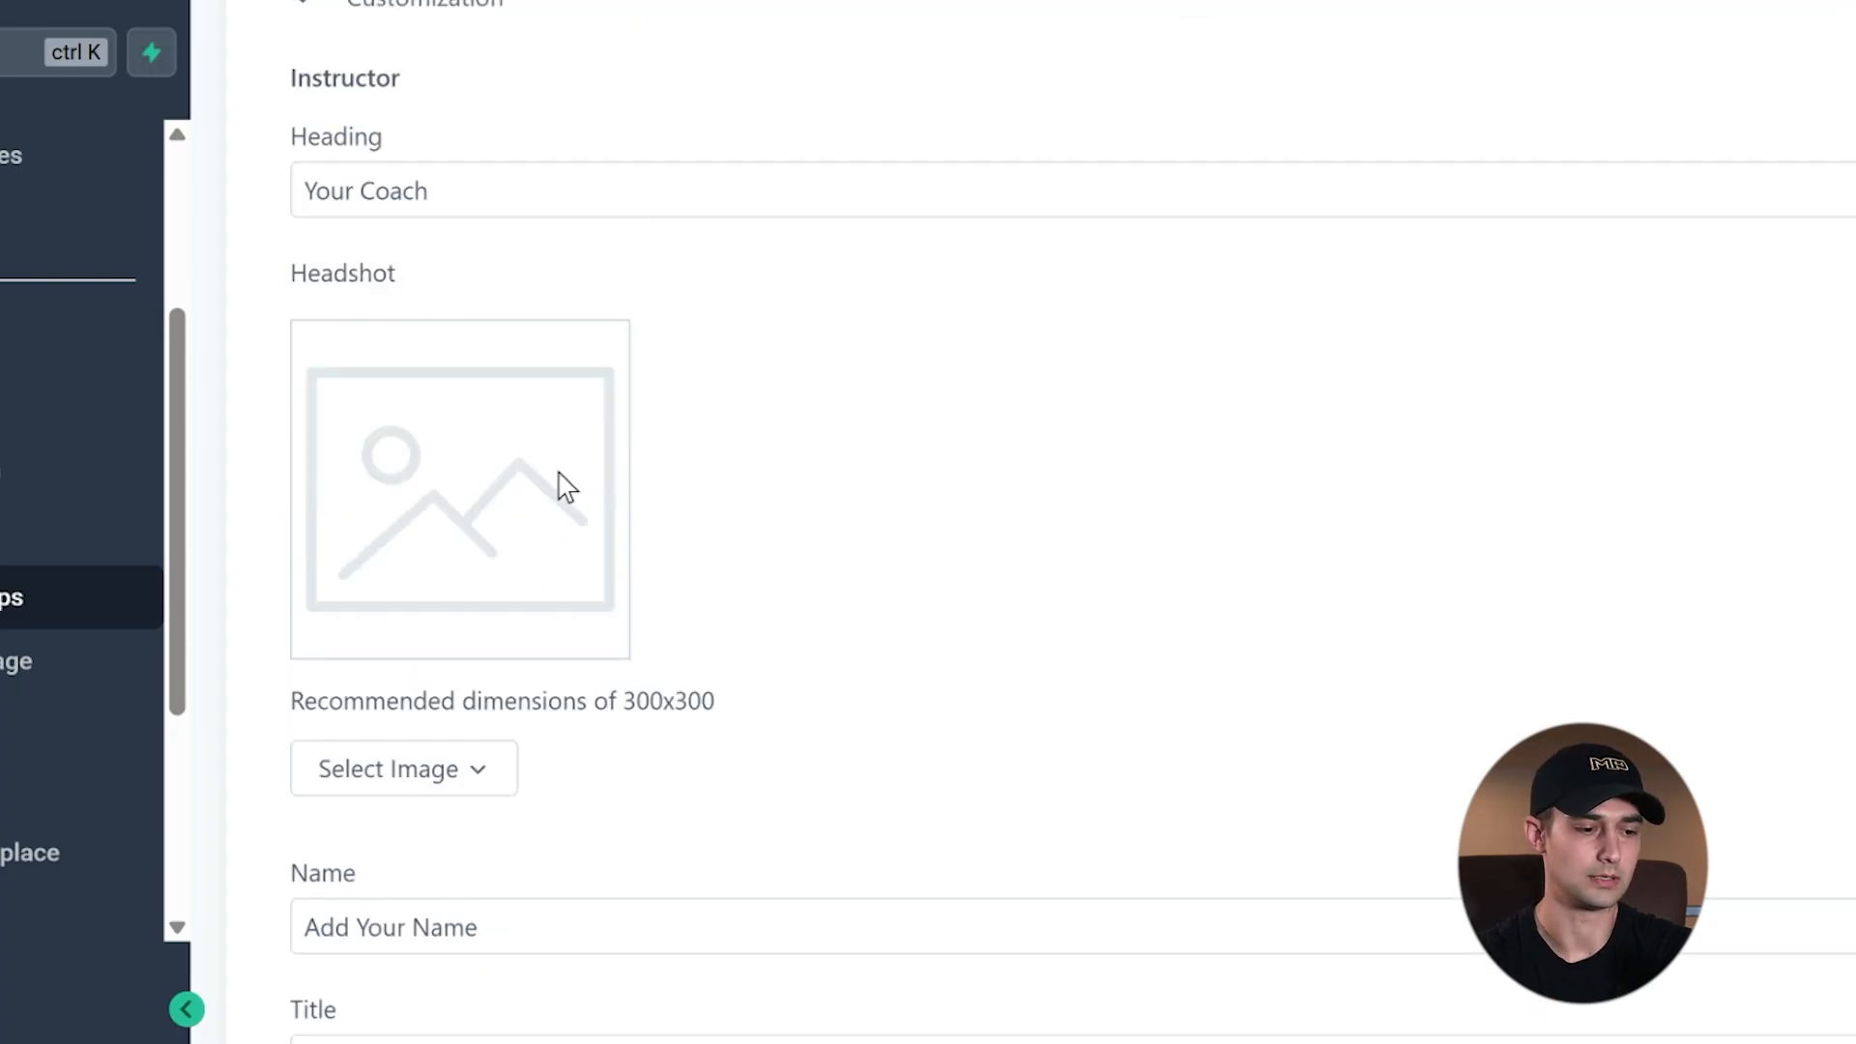
{"action": "scroll", "coordinate": [598, 563], "scroll_direction": "down", "scroll_amount": 5}
{"action": "left_click", "coordinate": [489, 462]}
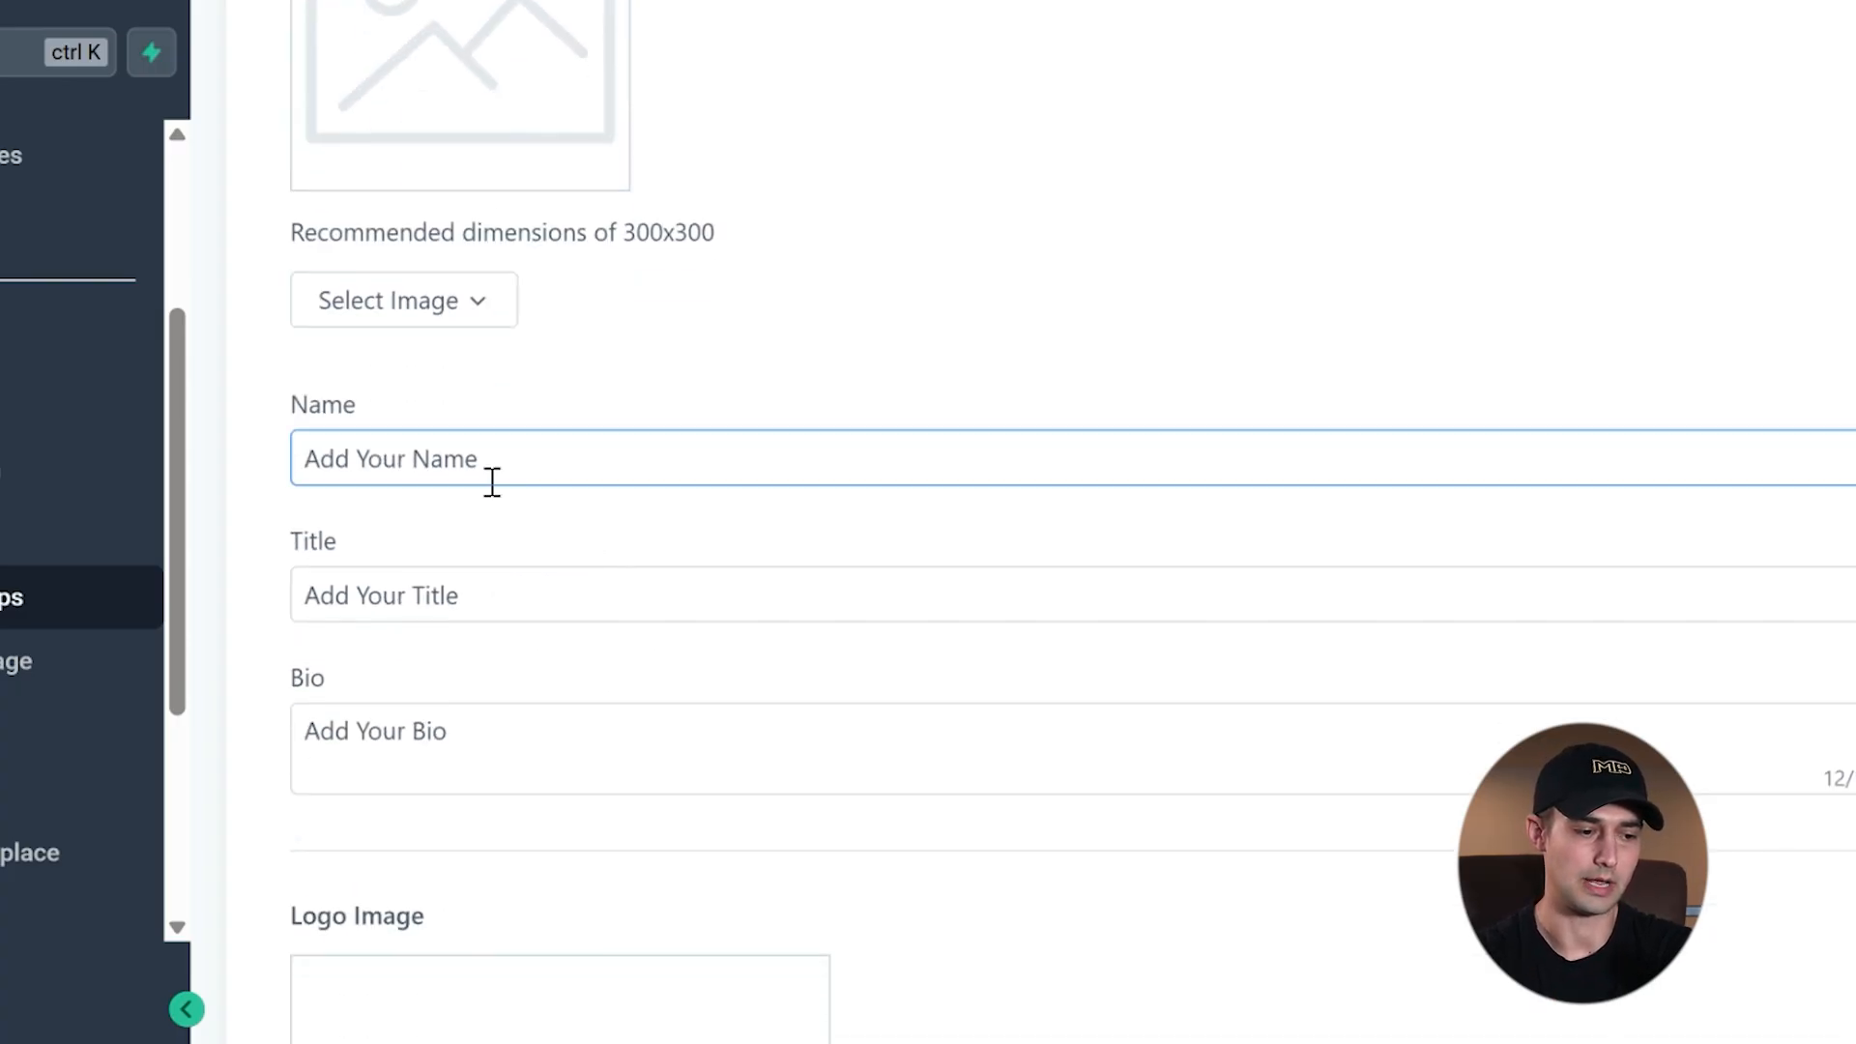
{"action": "left_click", "coordinate": [455, 599]}
{"action": "left_click", "coordinate": [522, 759]}
{"action": "scroll", "coordinate": [431, 759], "scroll_direction": "down", "scroll_amount": 15}
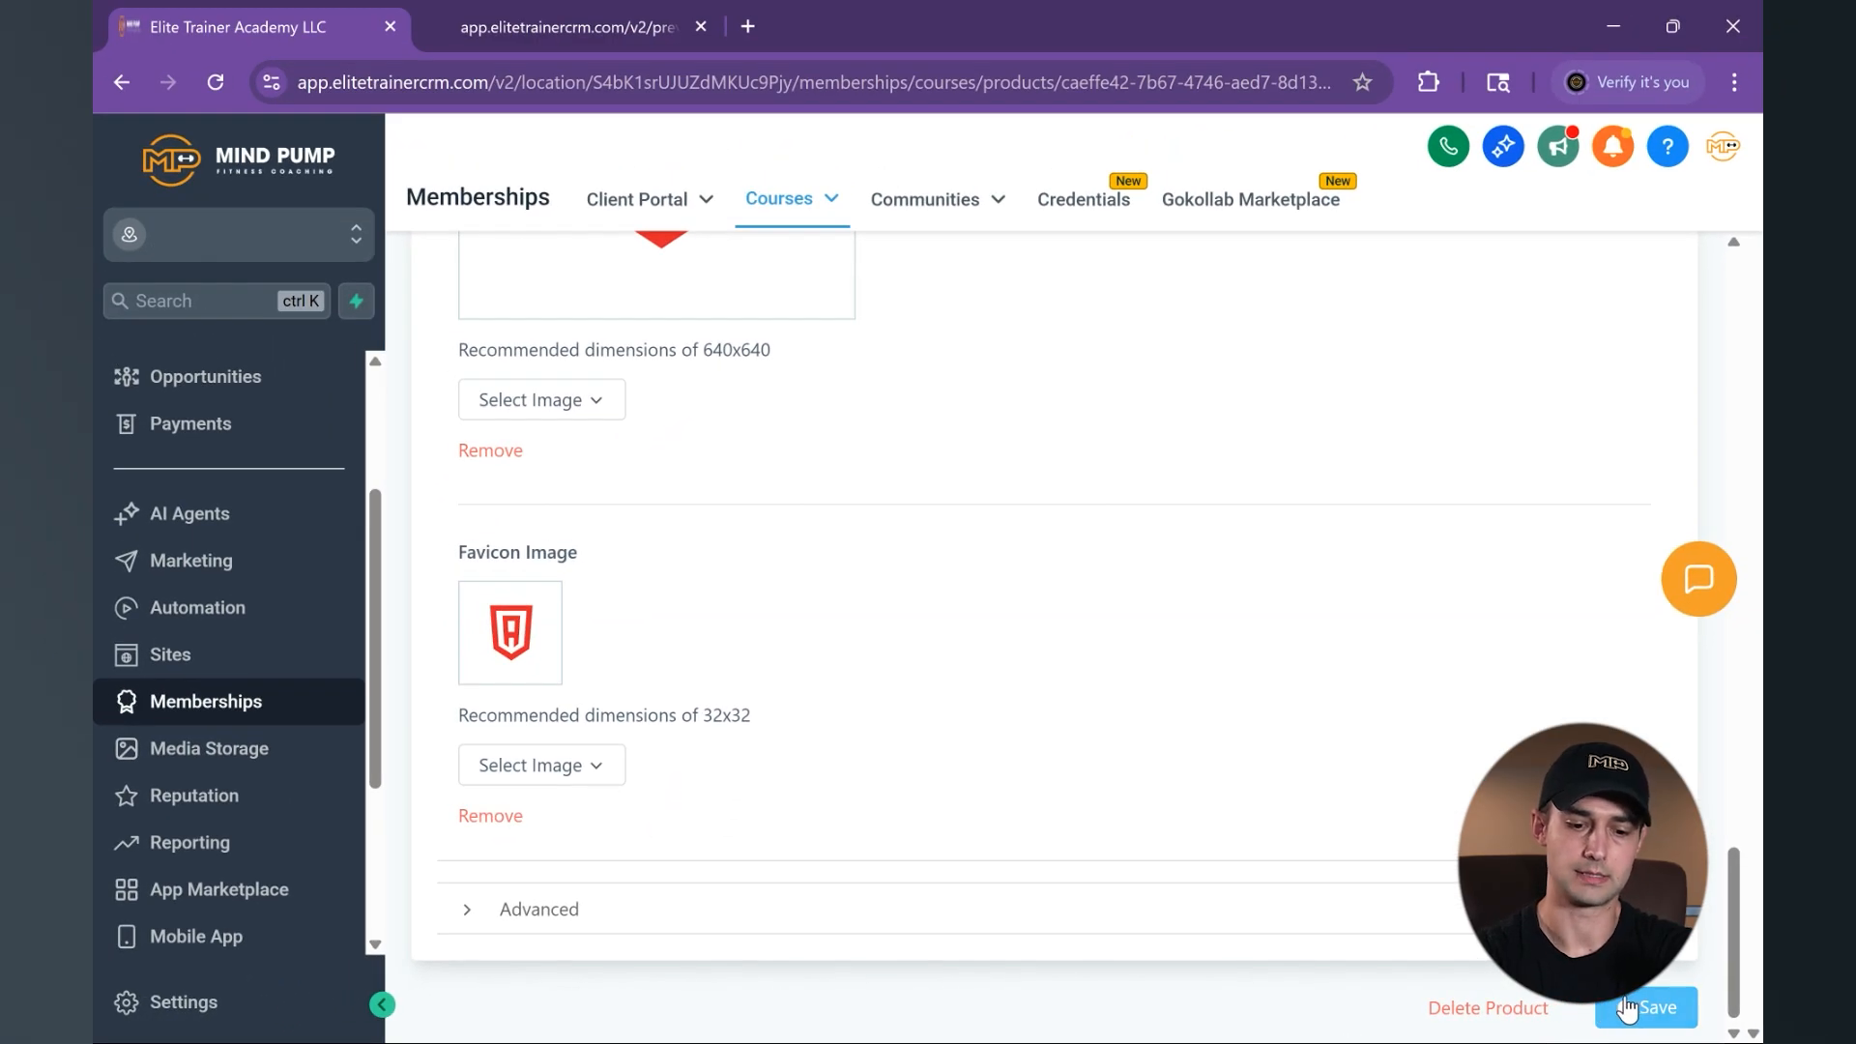
{"action": "scroll", "coordinate": [1012, 696], "scroll_direction": "up", "scroll_amount": 20}
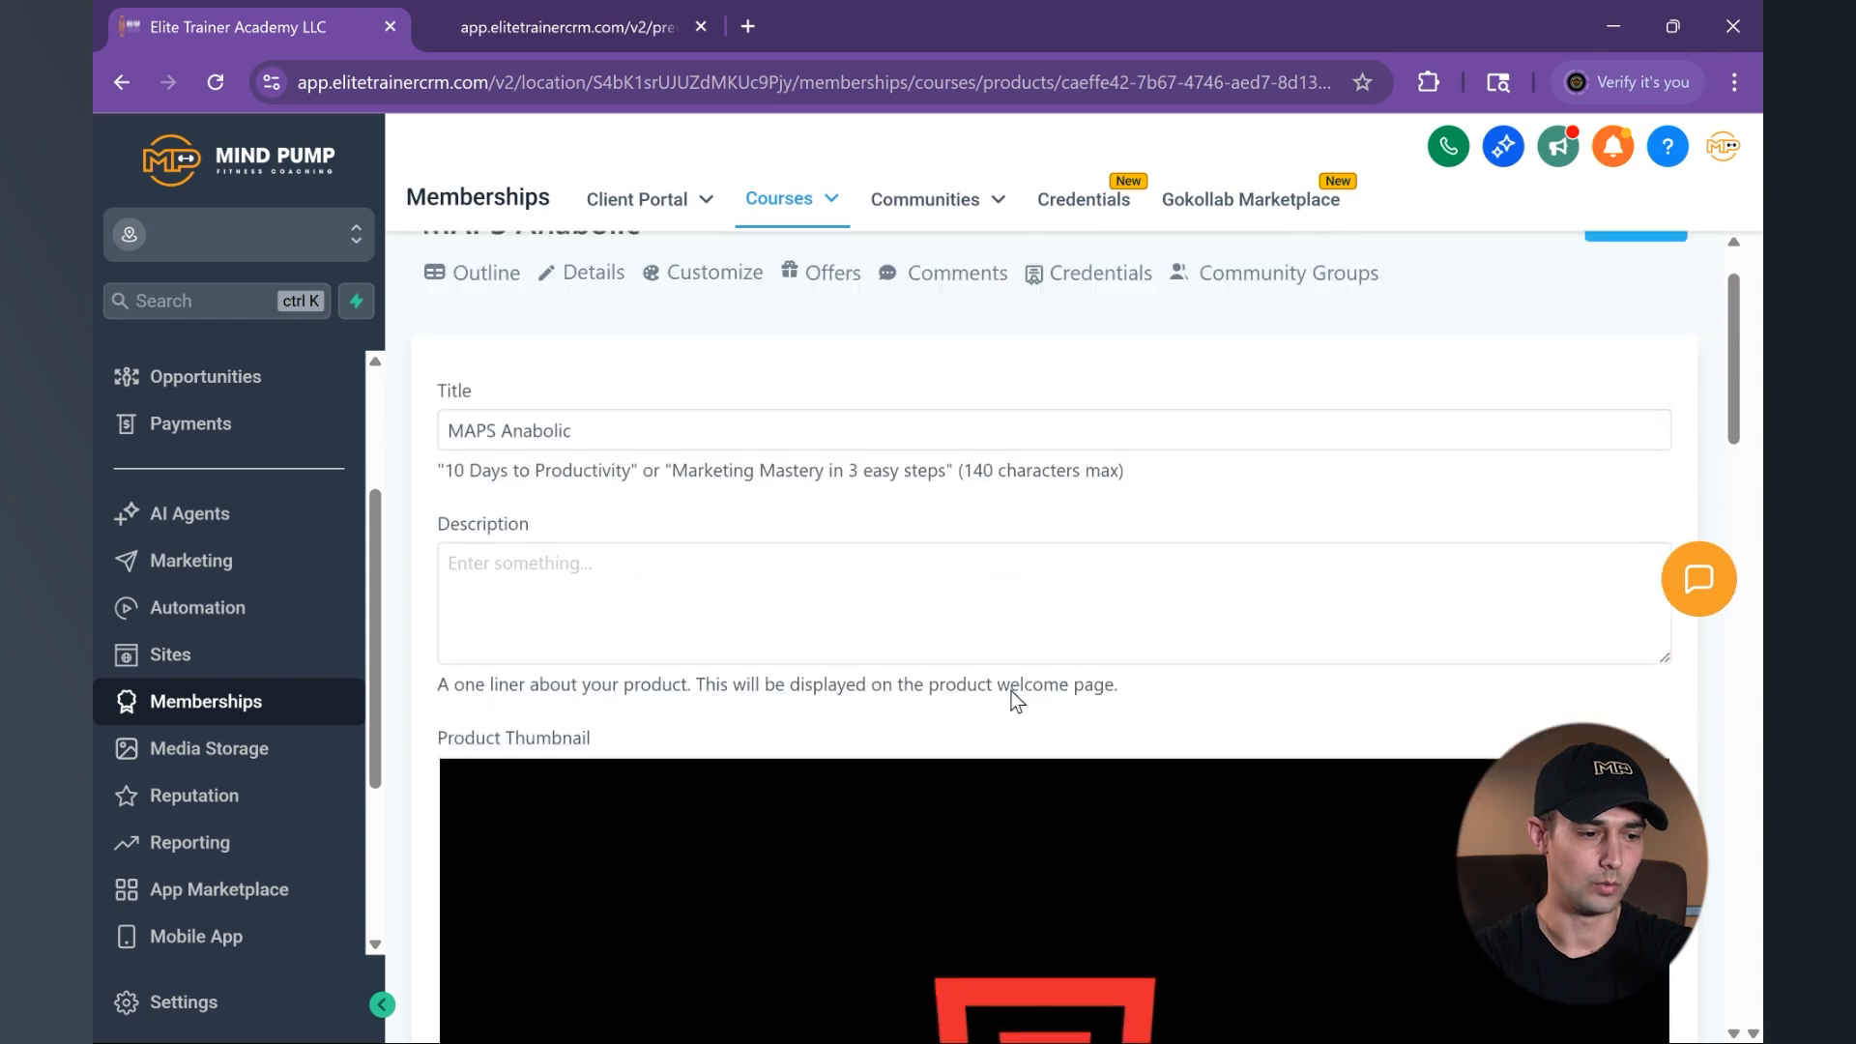
- Open the product's theme customization page, review the available system templates, and close them without activating one
{"action": "left_click", "coordinate": [714, 376]}
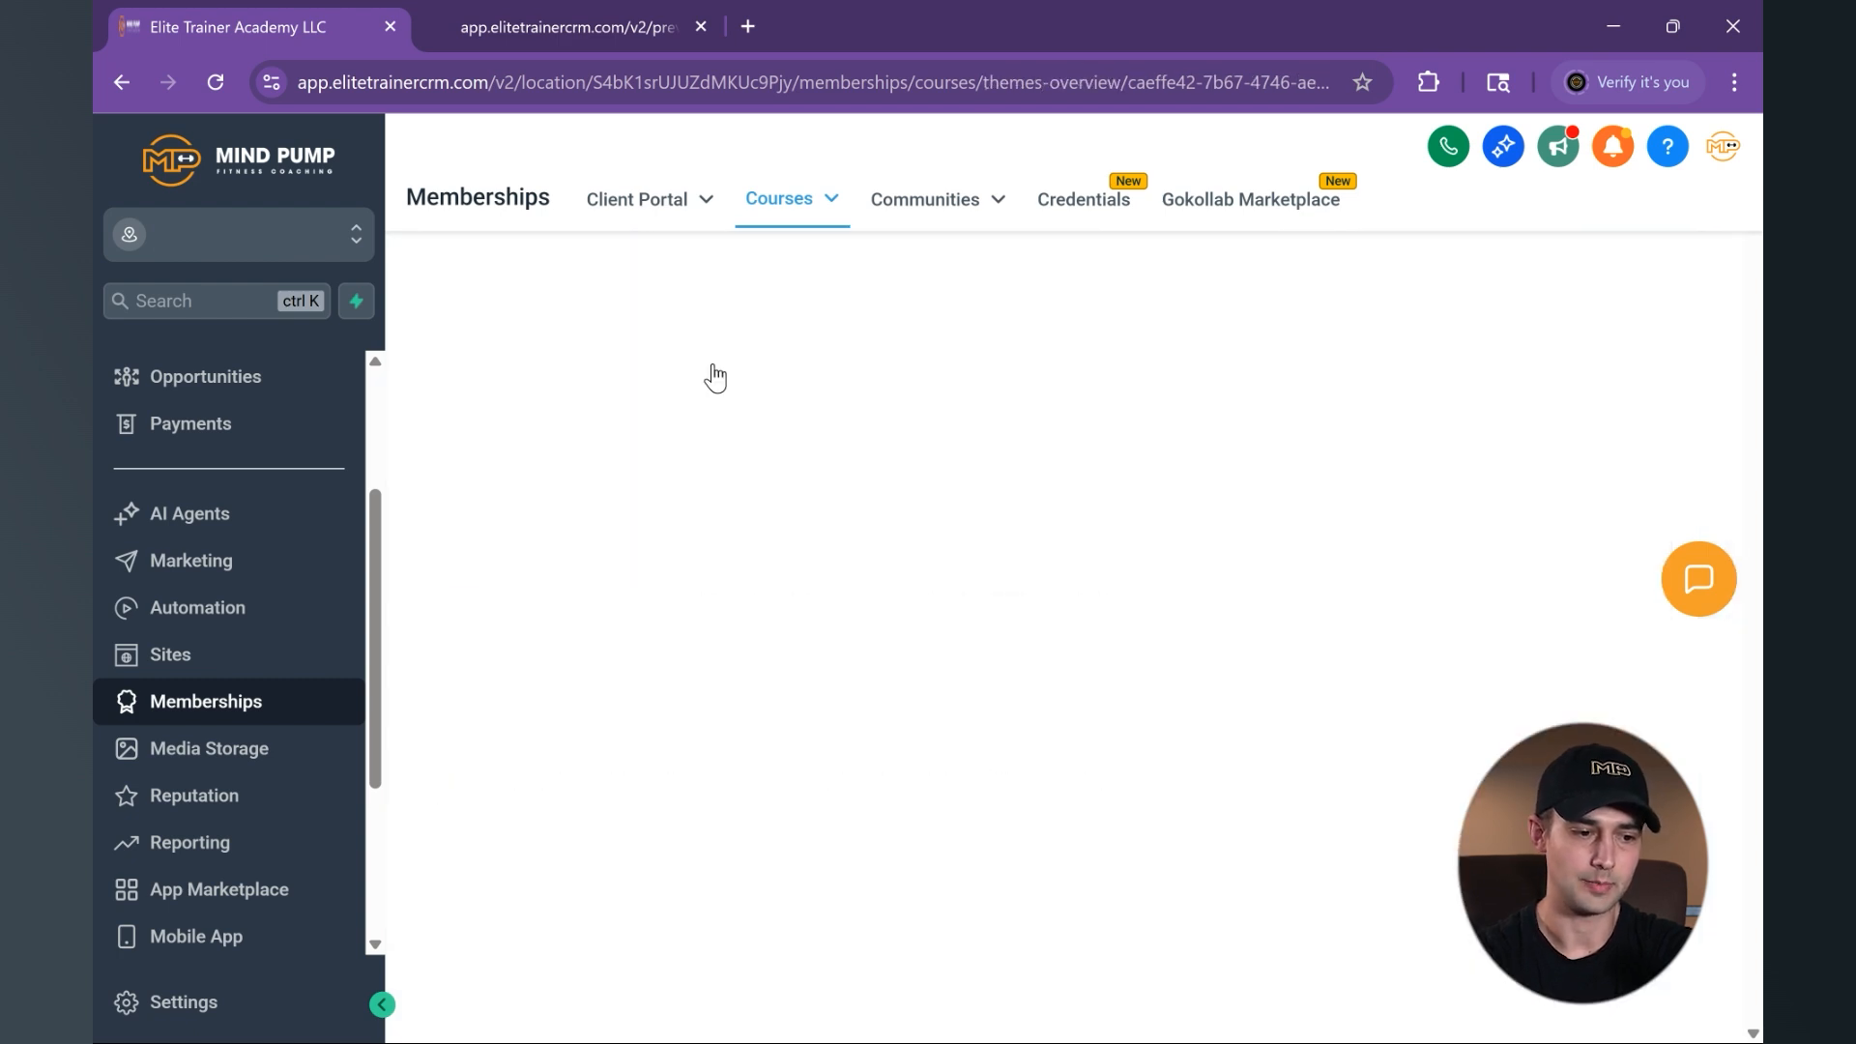
{"action": "mouse_move", "coordinate": [986, 573]}
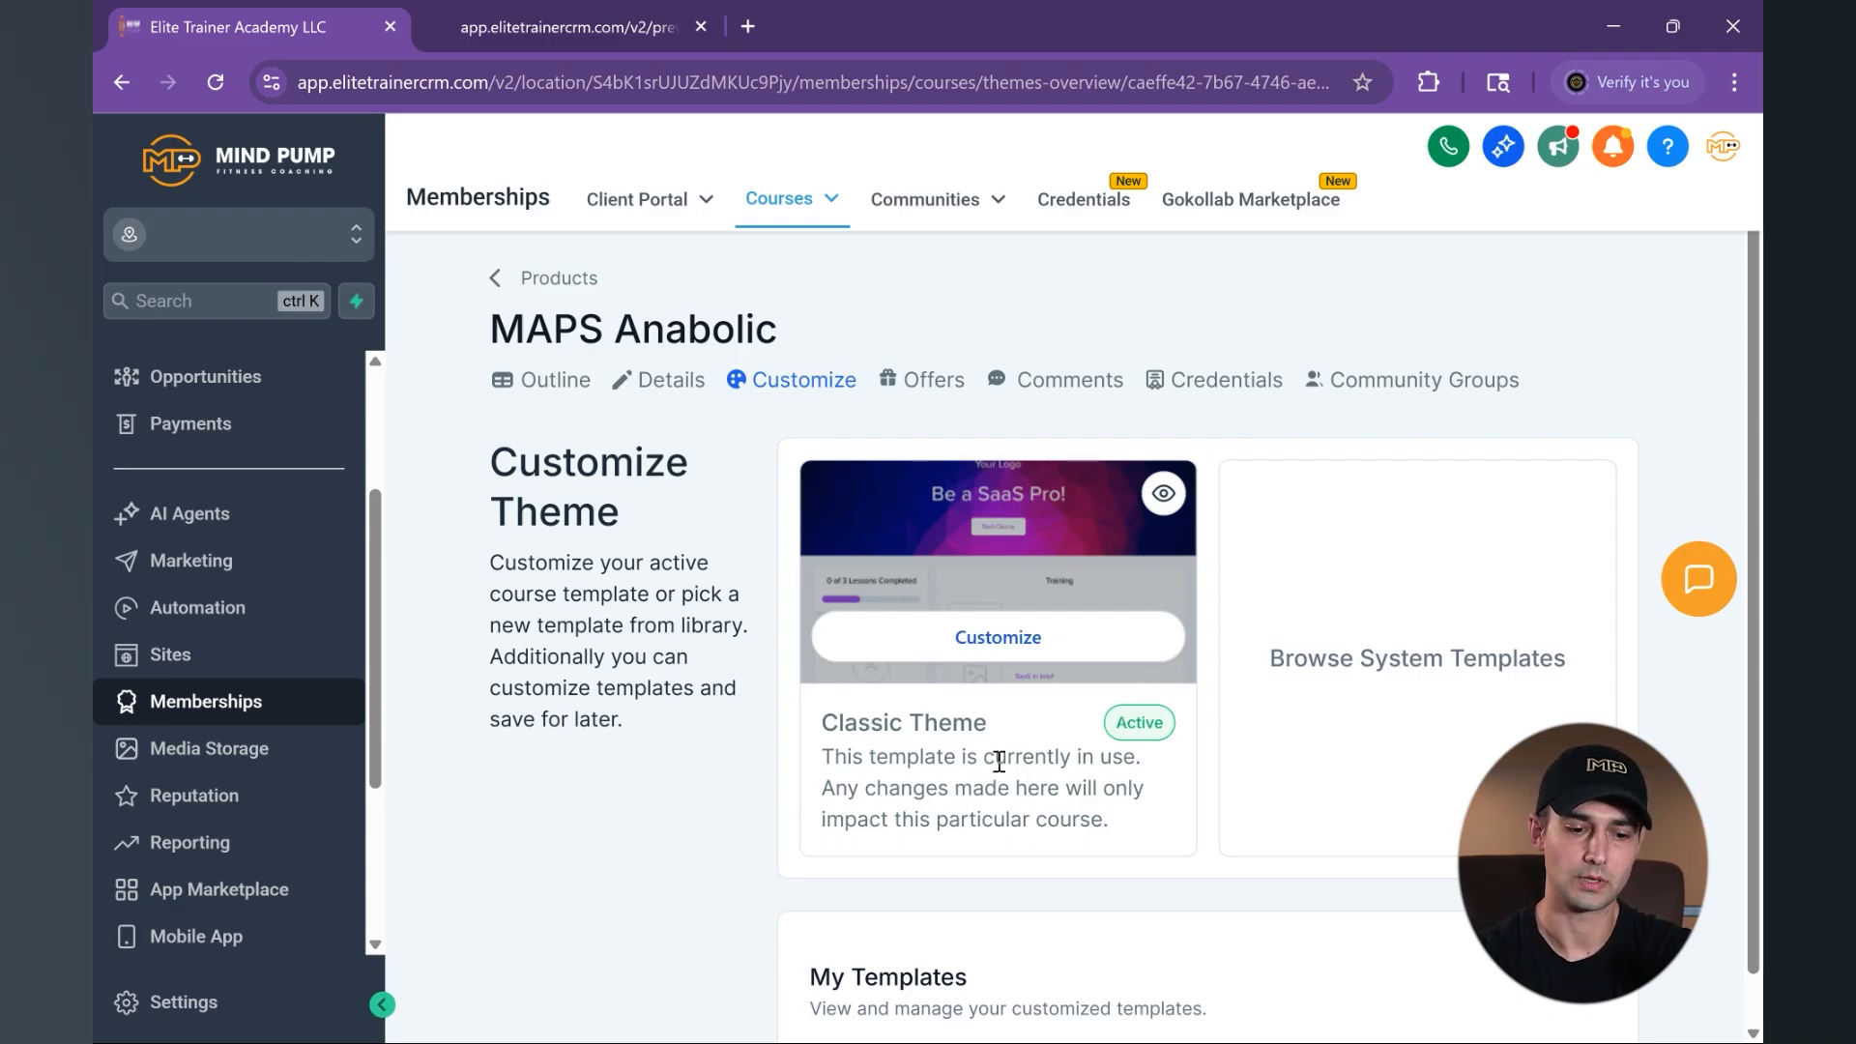
{"action": "left_click", "coordinate": [1385, 677]}
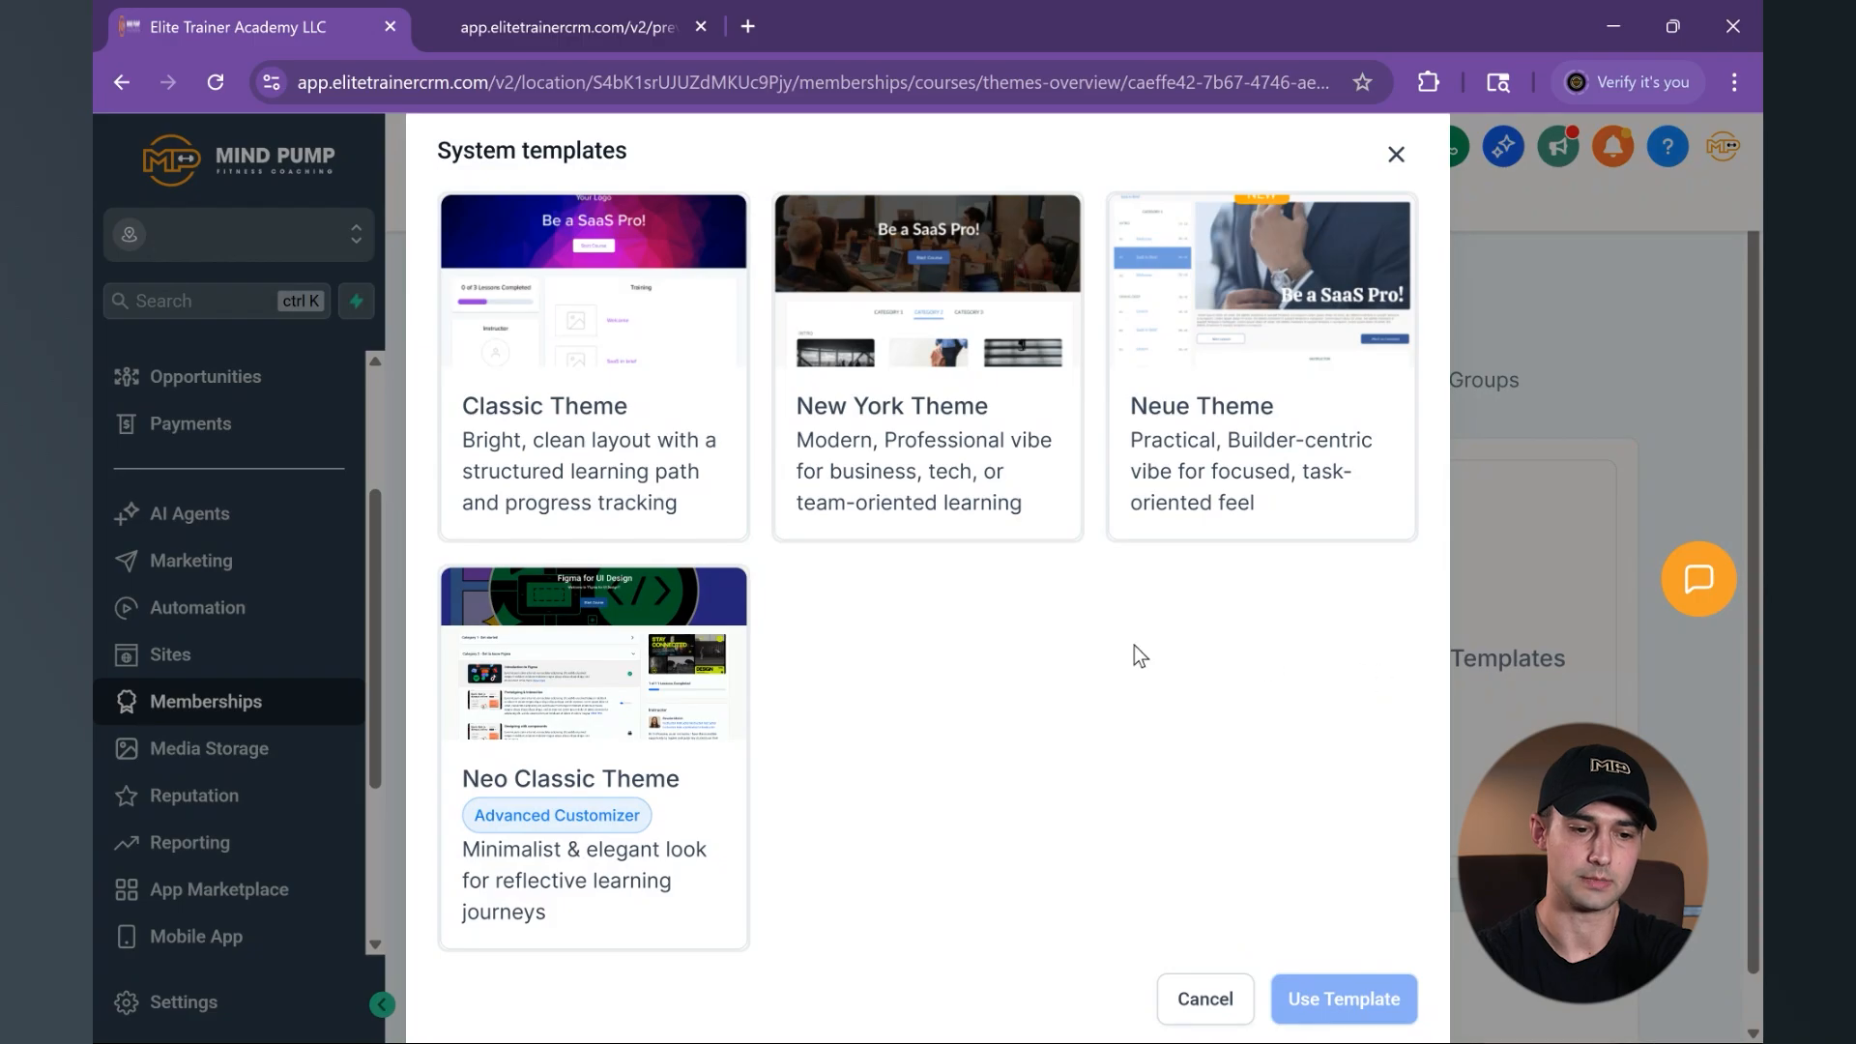
{"action": "mouse_move", "coordinate": [912, 292]}
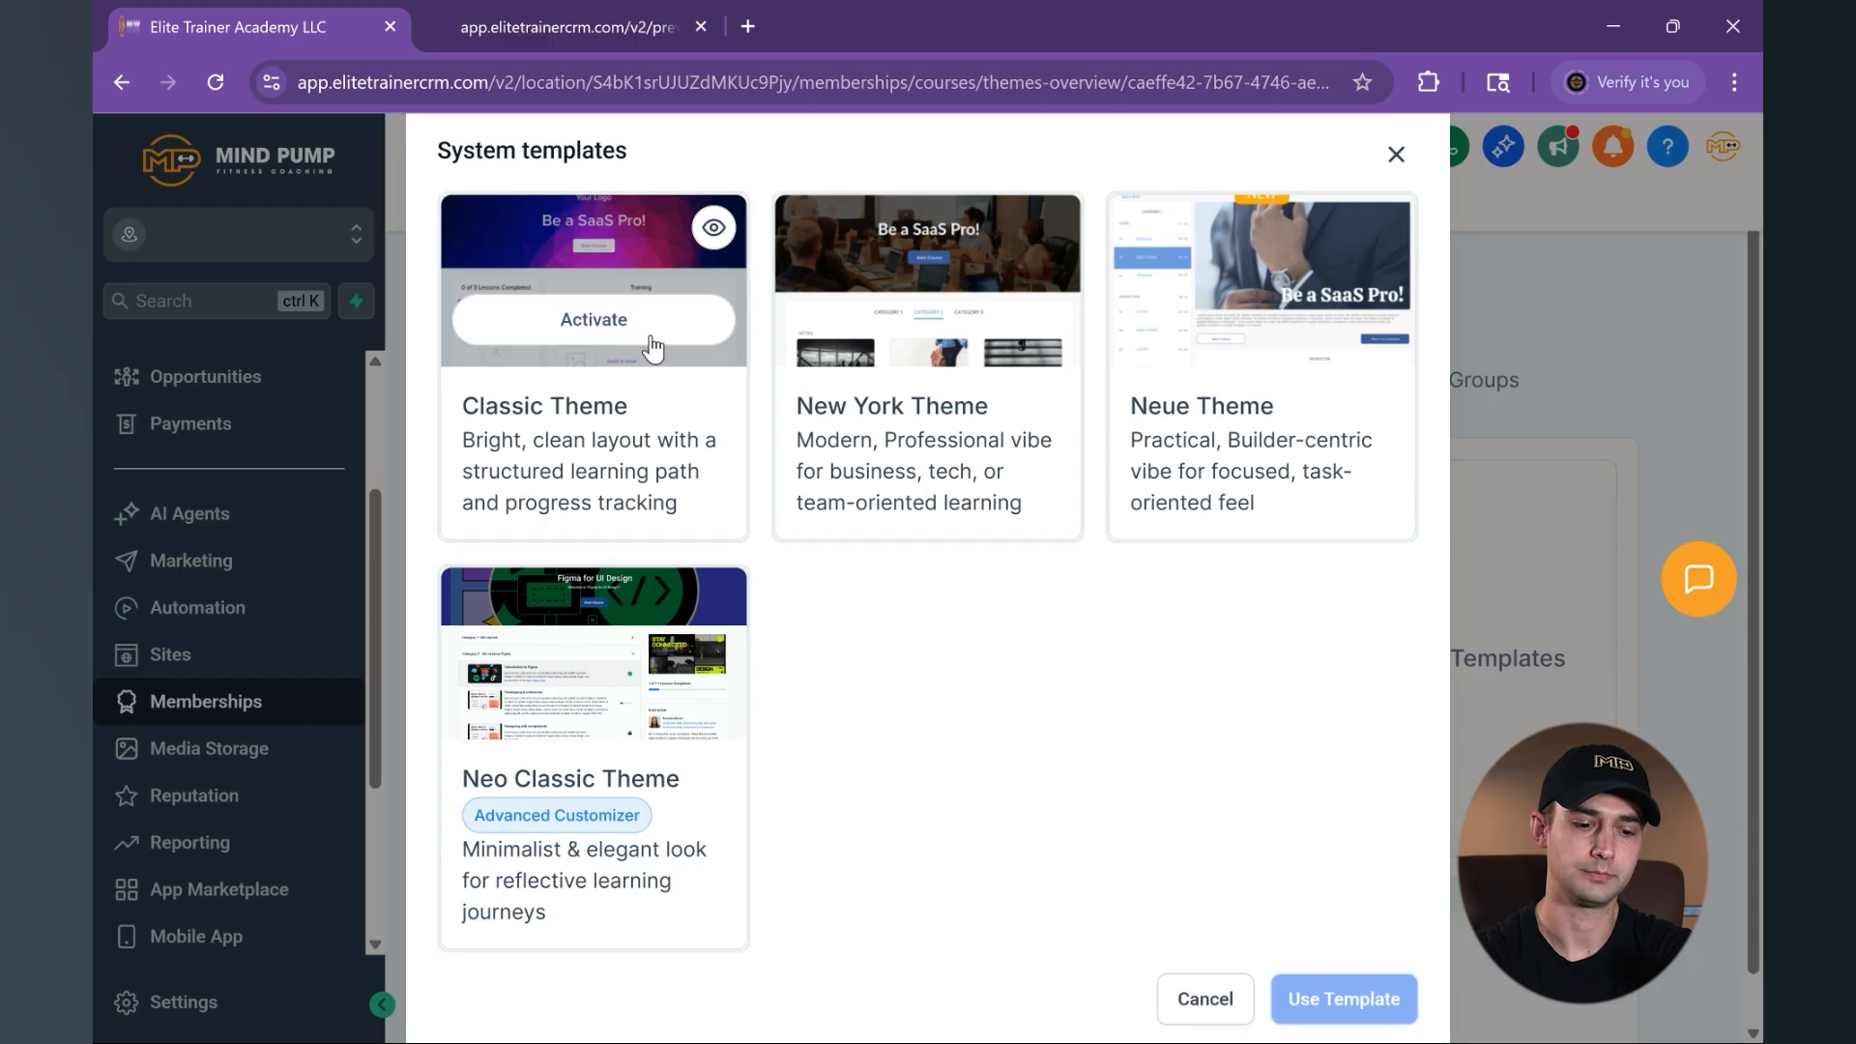
{"action": "left_click", "coordinate": [1192, 1001]}
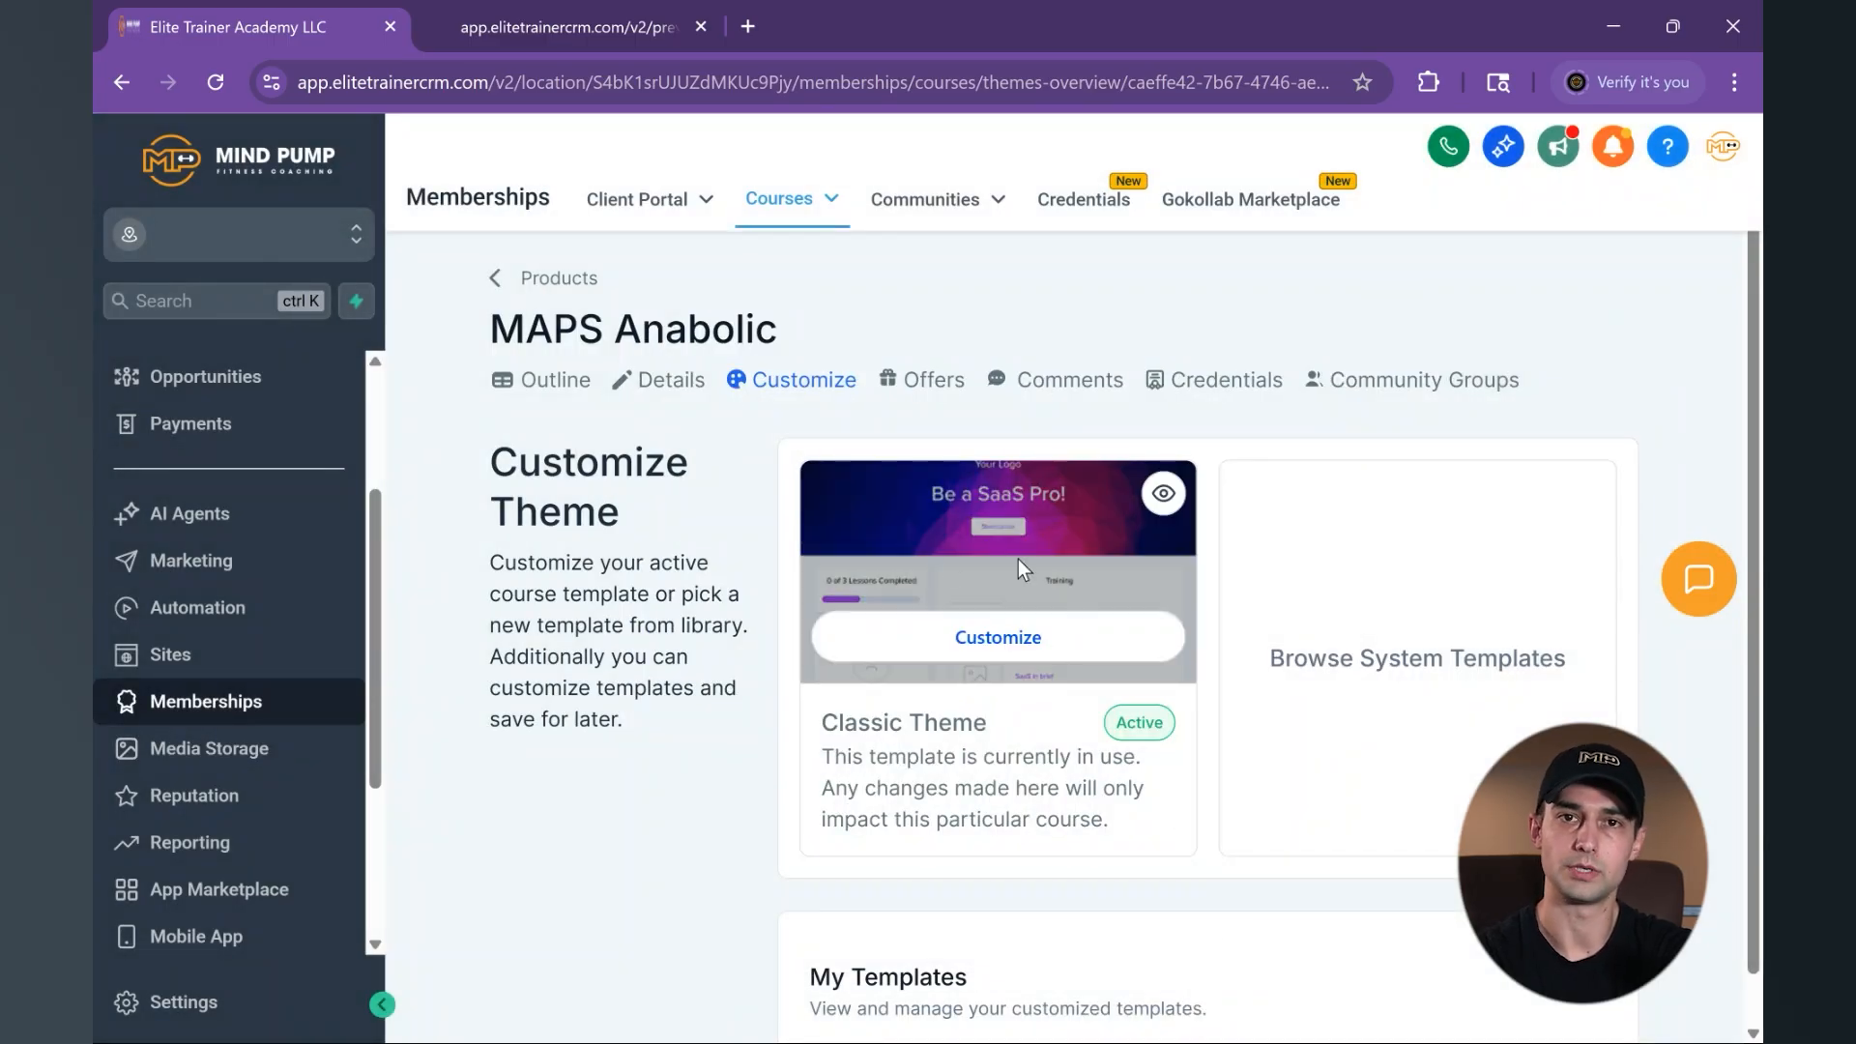
- Open the active Classic Theme for customizing and examine its theme settings for colors, logo placement, fonts and background
{"action": "left_click", "coordinate": [1008, 640]}
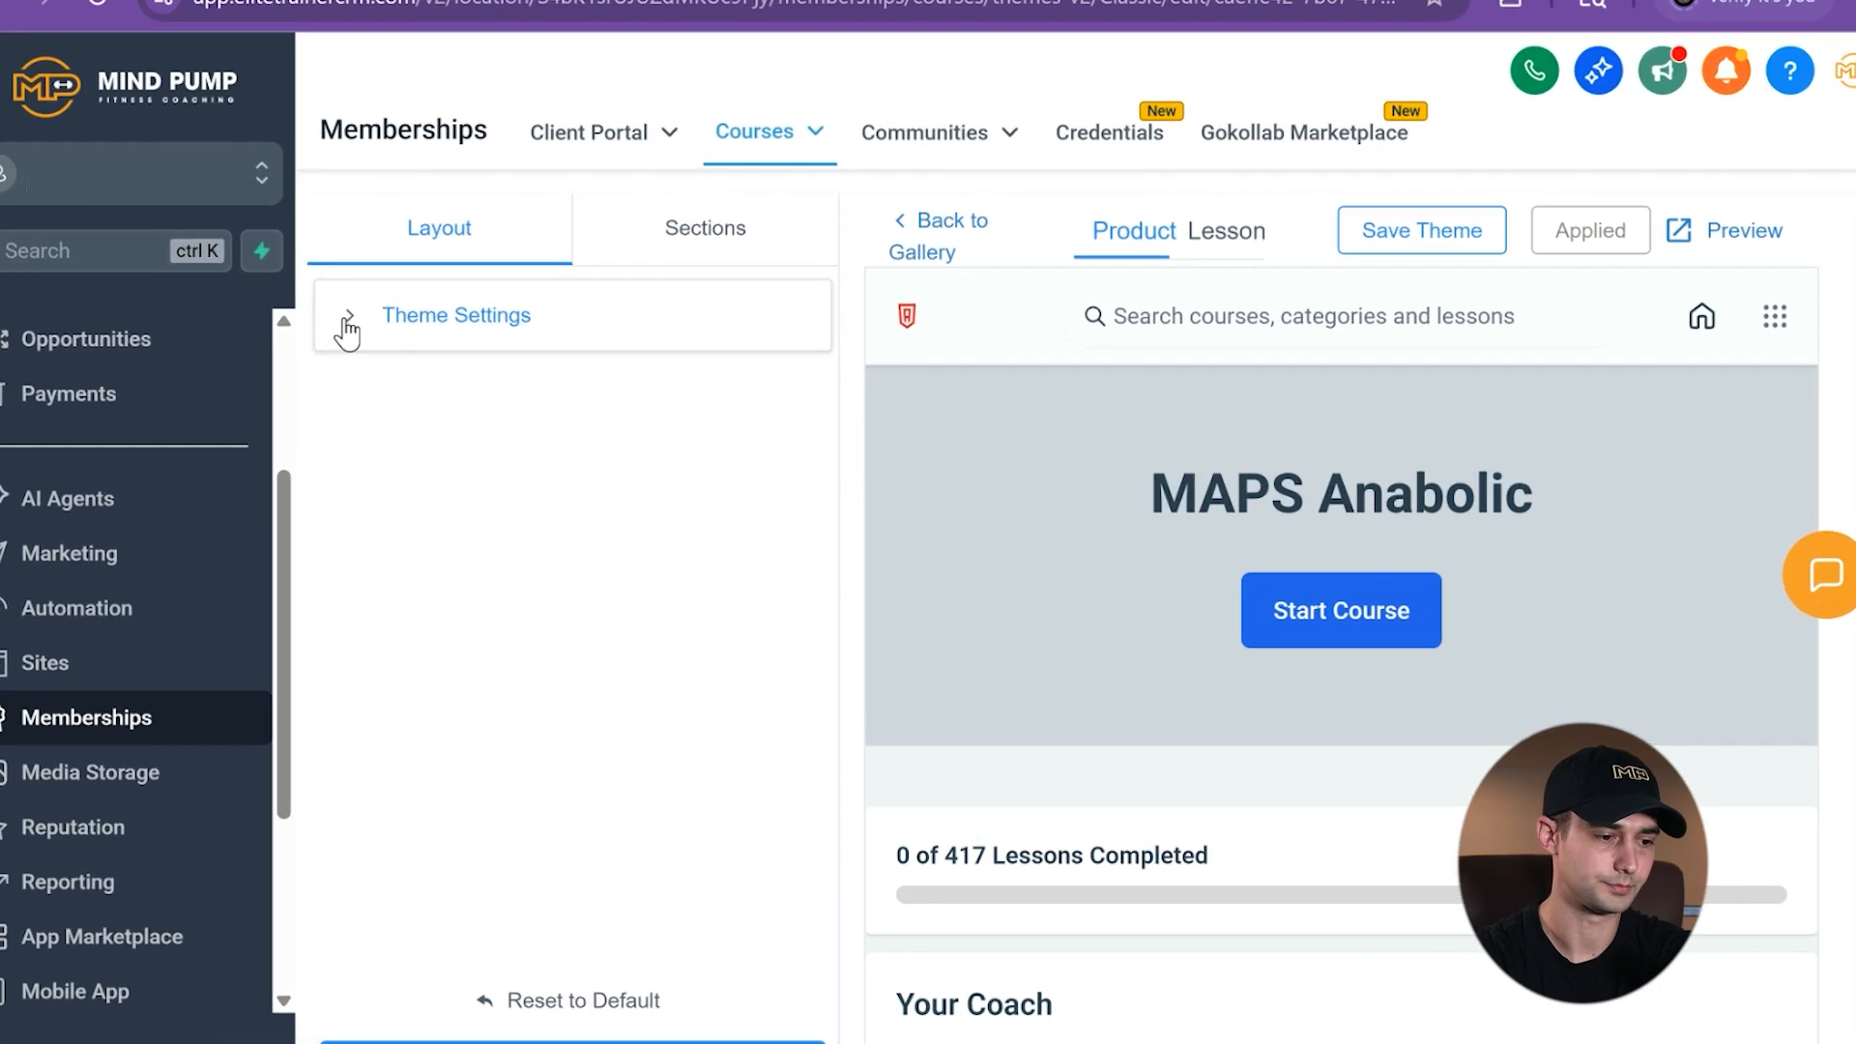
{"action": "left_click", "coordinate": [481, 369]}
{"action": "scroll", "coordinate": [434, 573], "scroll_direction": "down", "scroll_amount": 2}
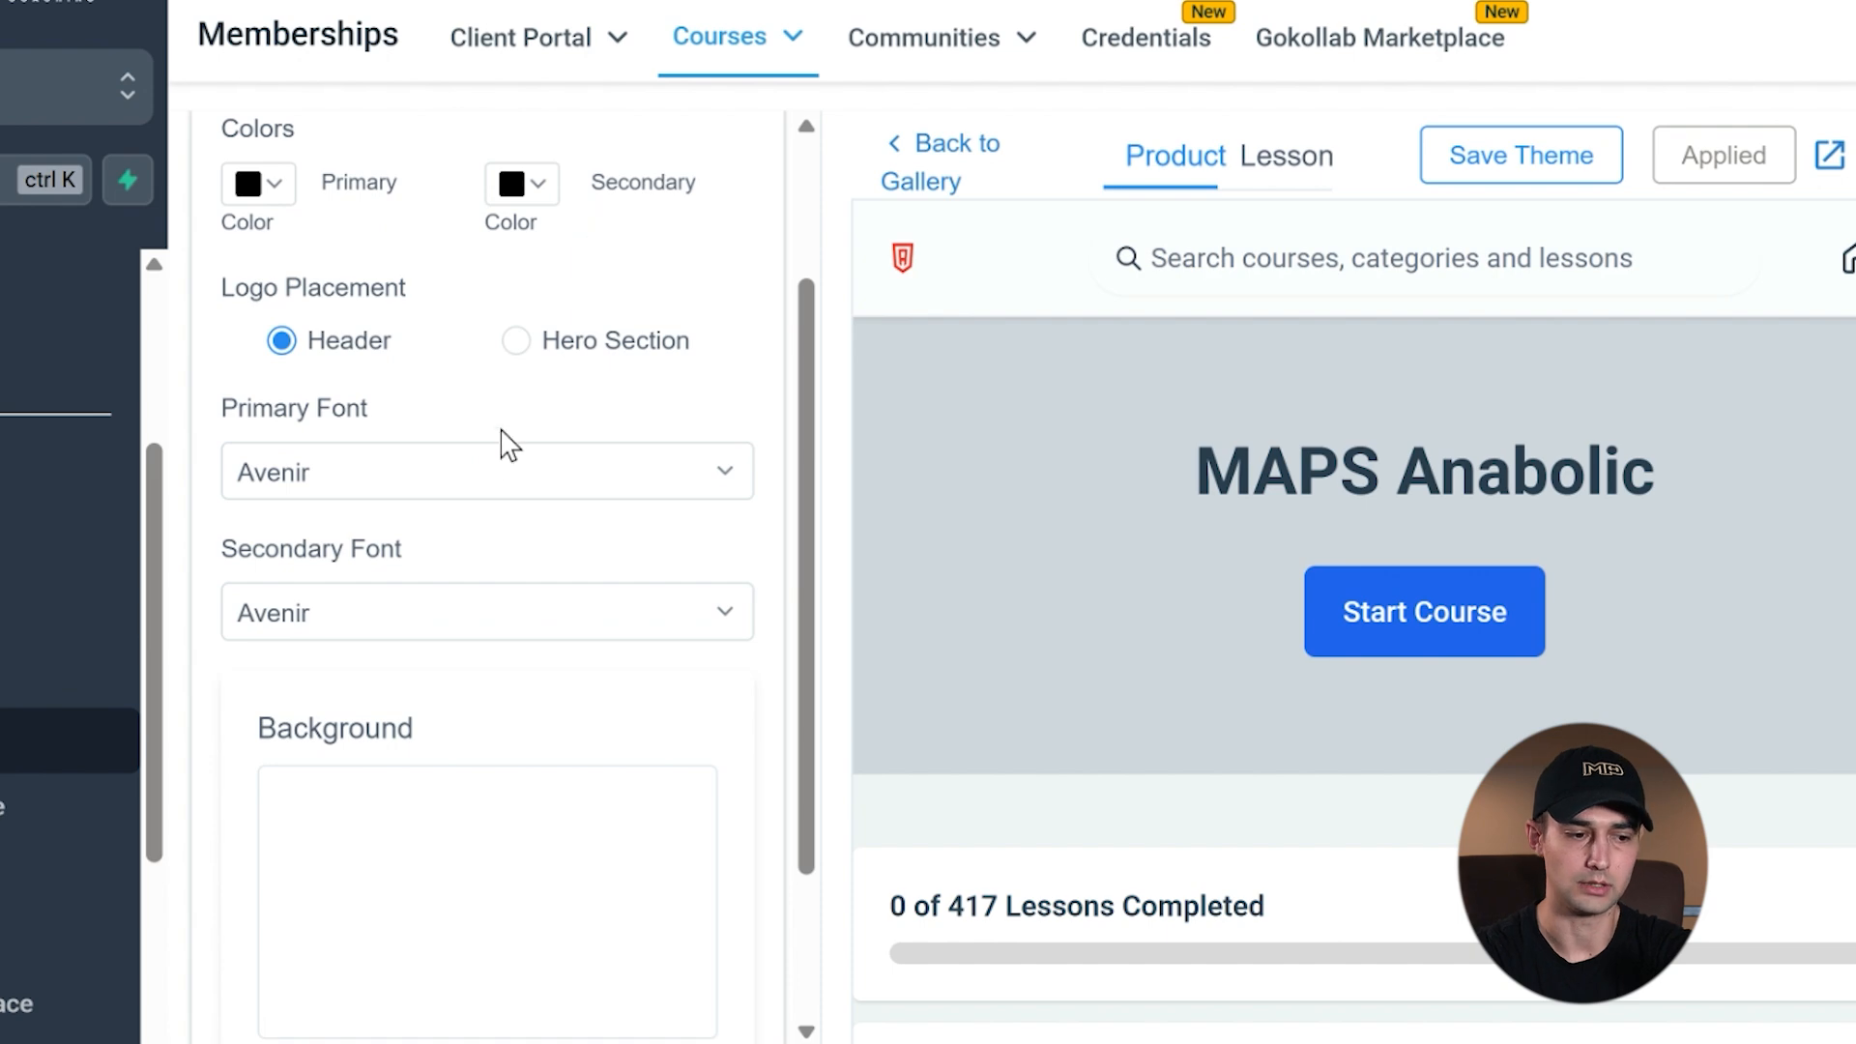
{"action": "scroll", "coordinate": [576, 518], "scroll_direction": "down", "scroll_amount": 2}
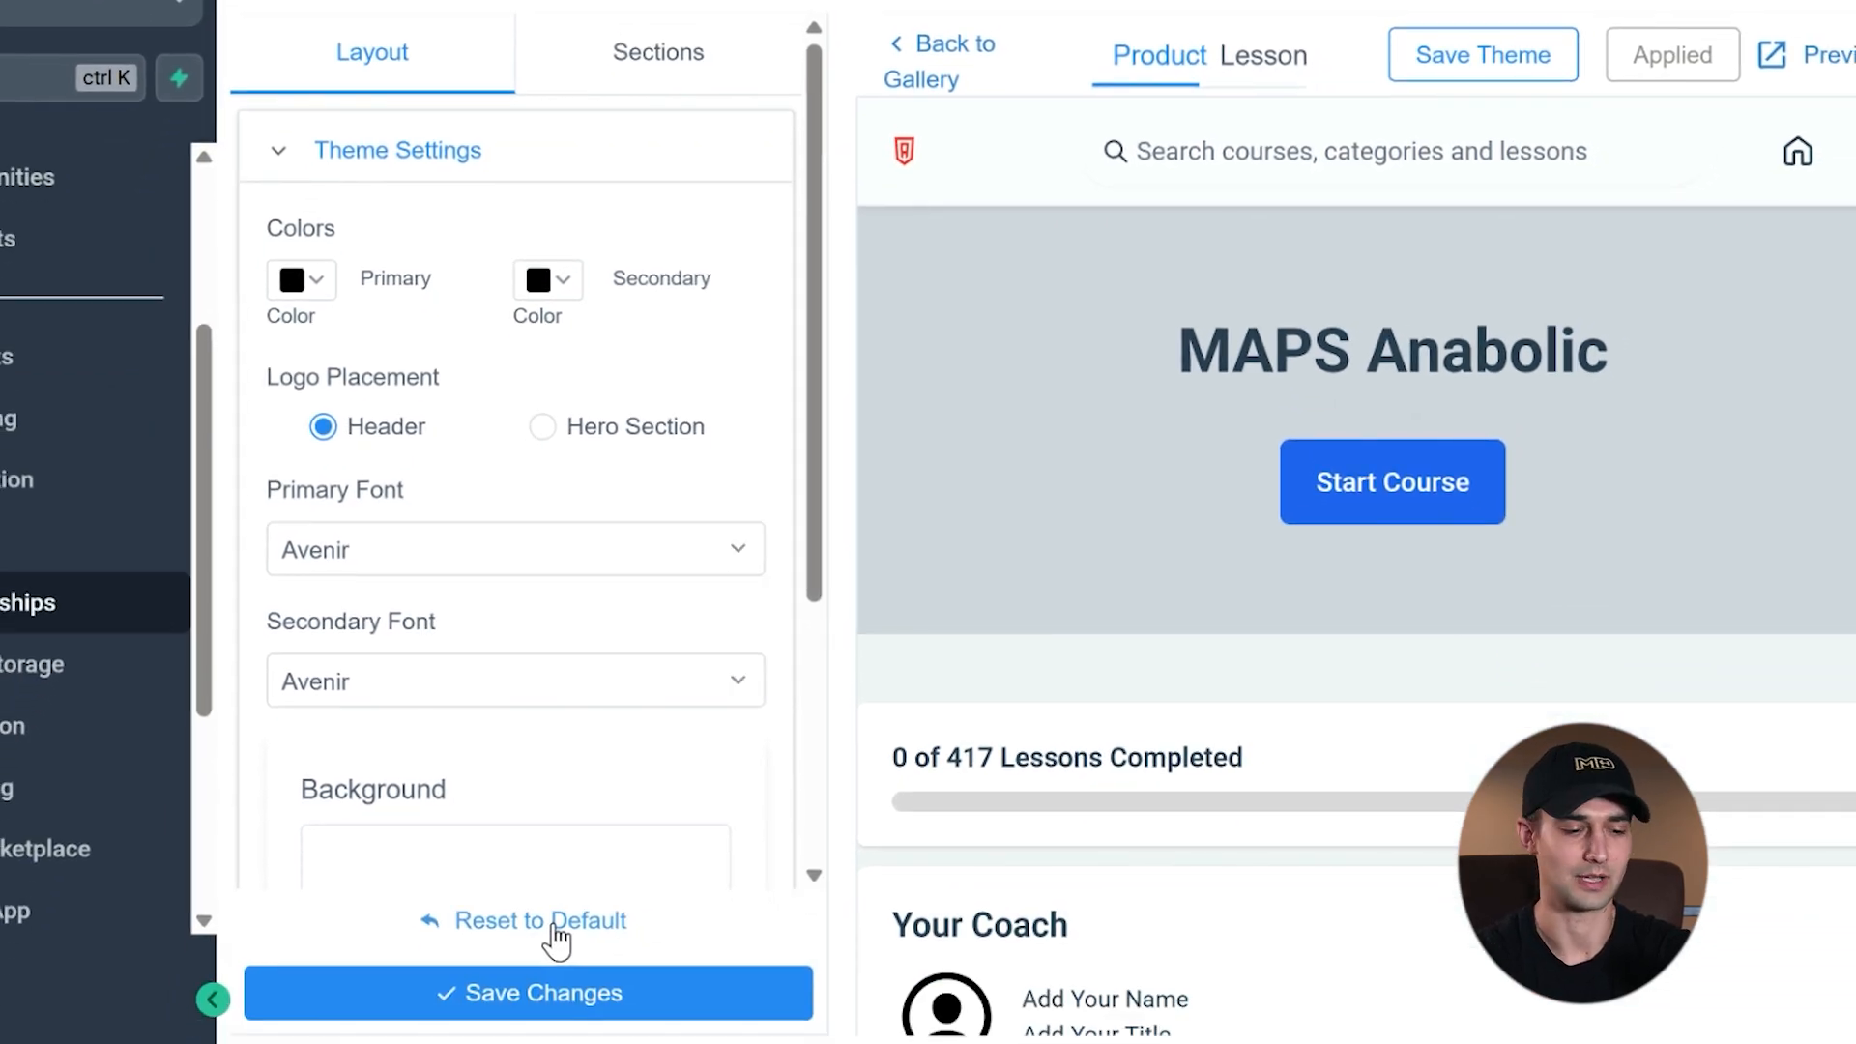
- Examine the theme's Header and Hero section settings for the product page, and collapse both sections again
{"action": "left_click", "coordinate": [645, 67]}
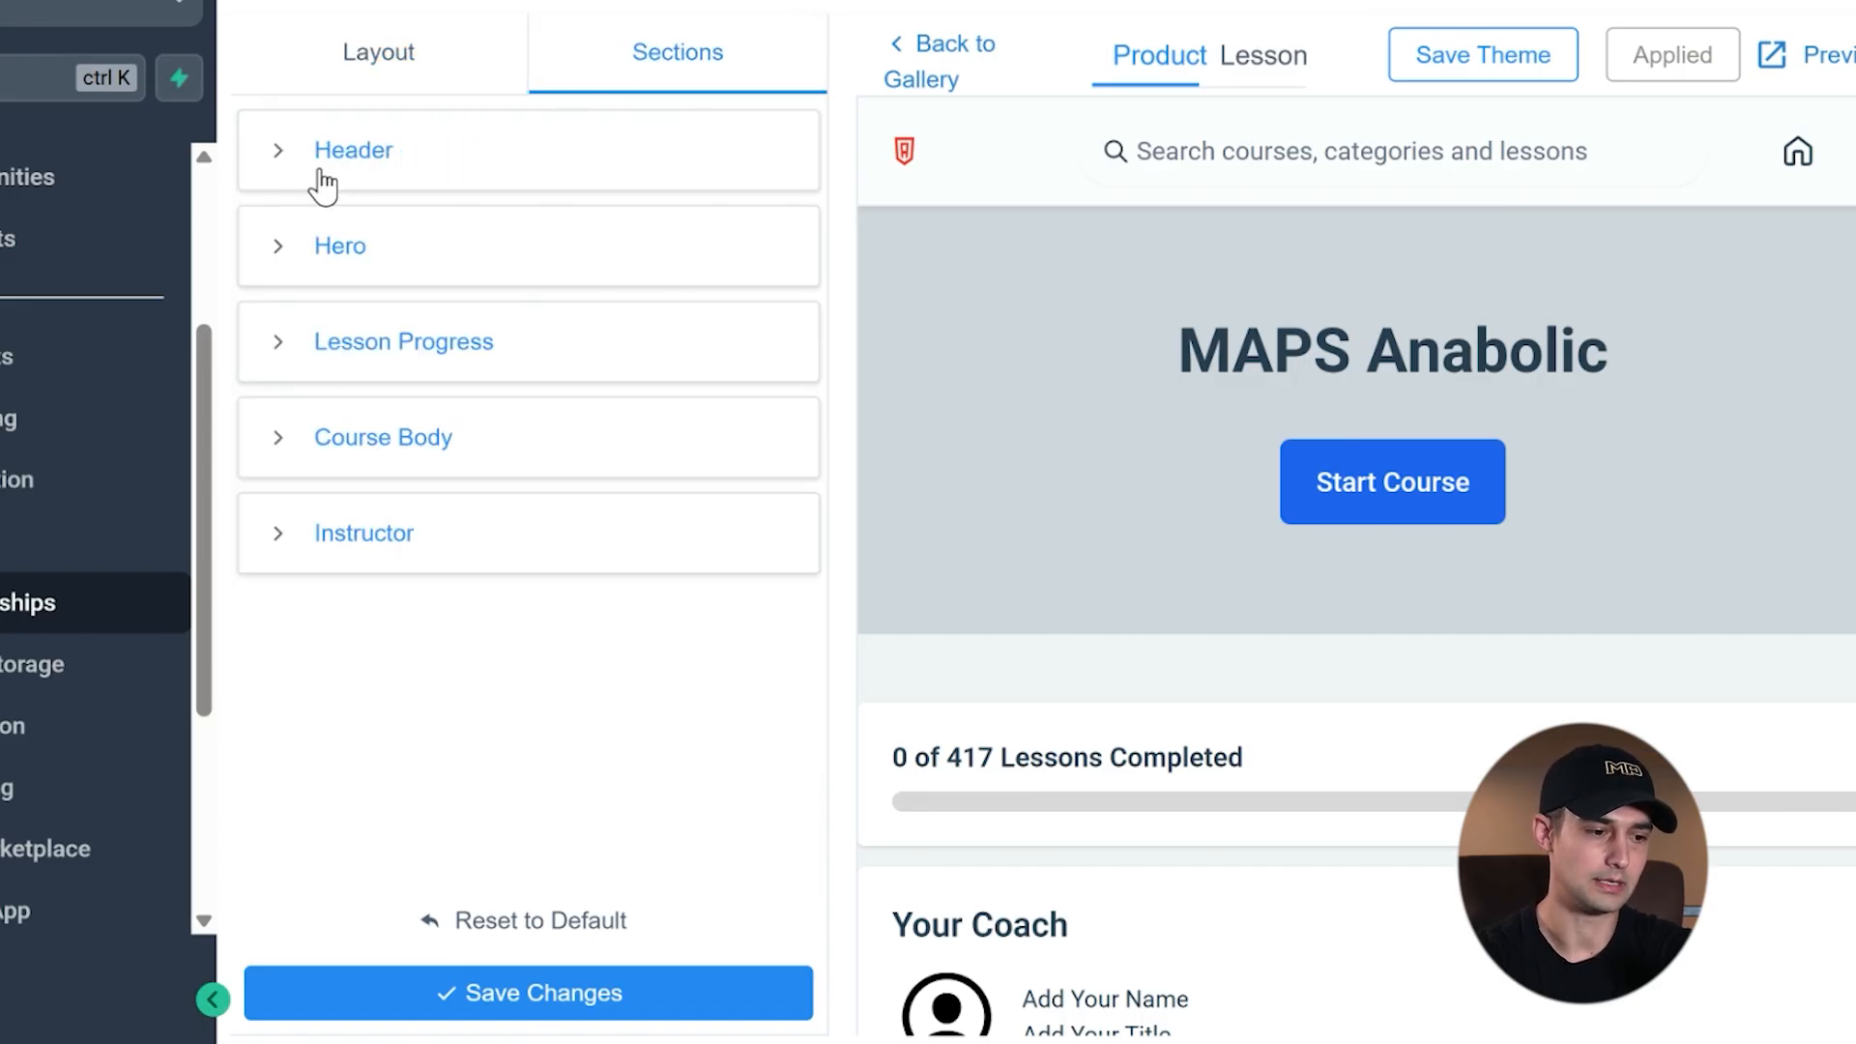
{"action": "left_click", "coordinate": [280, 153]}
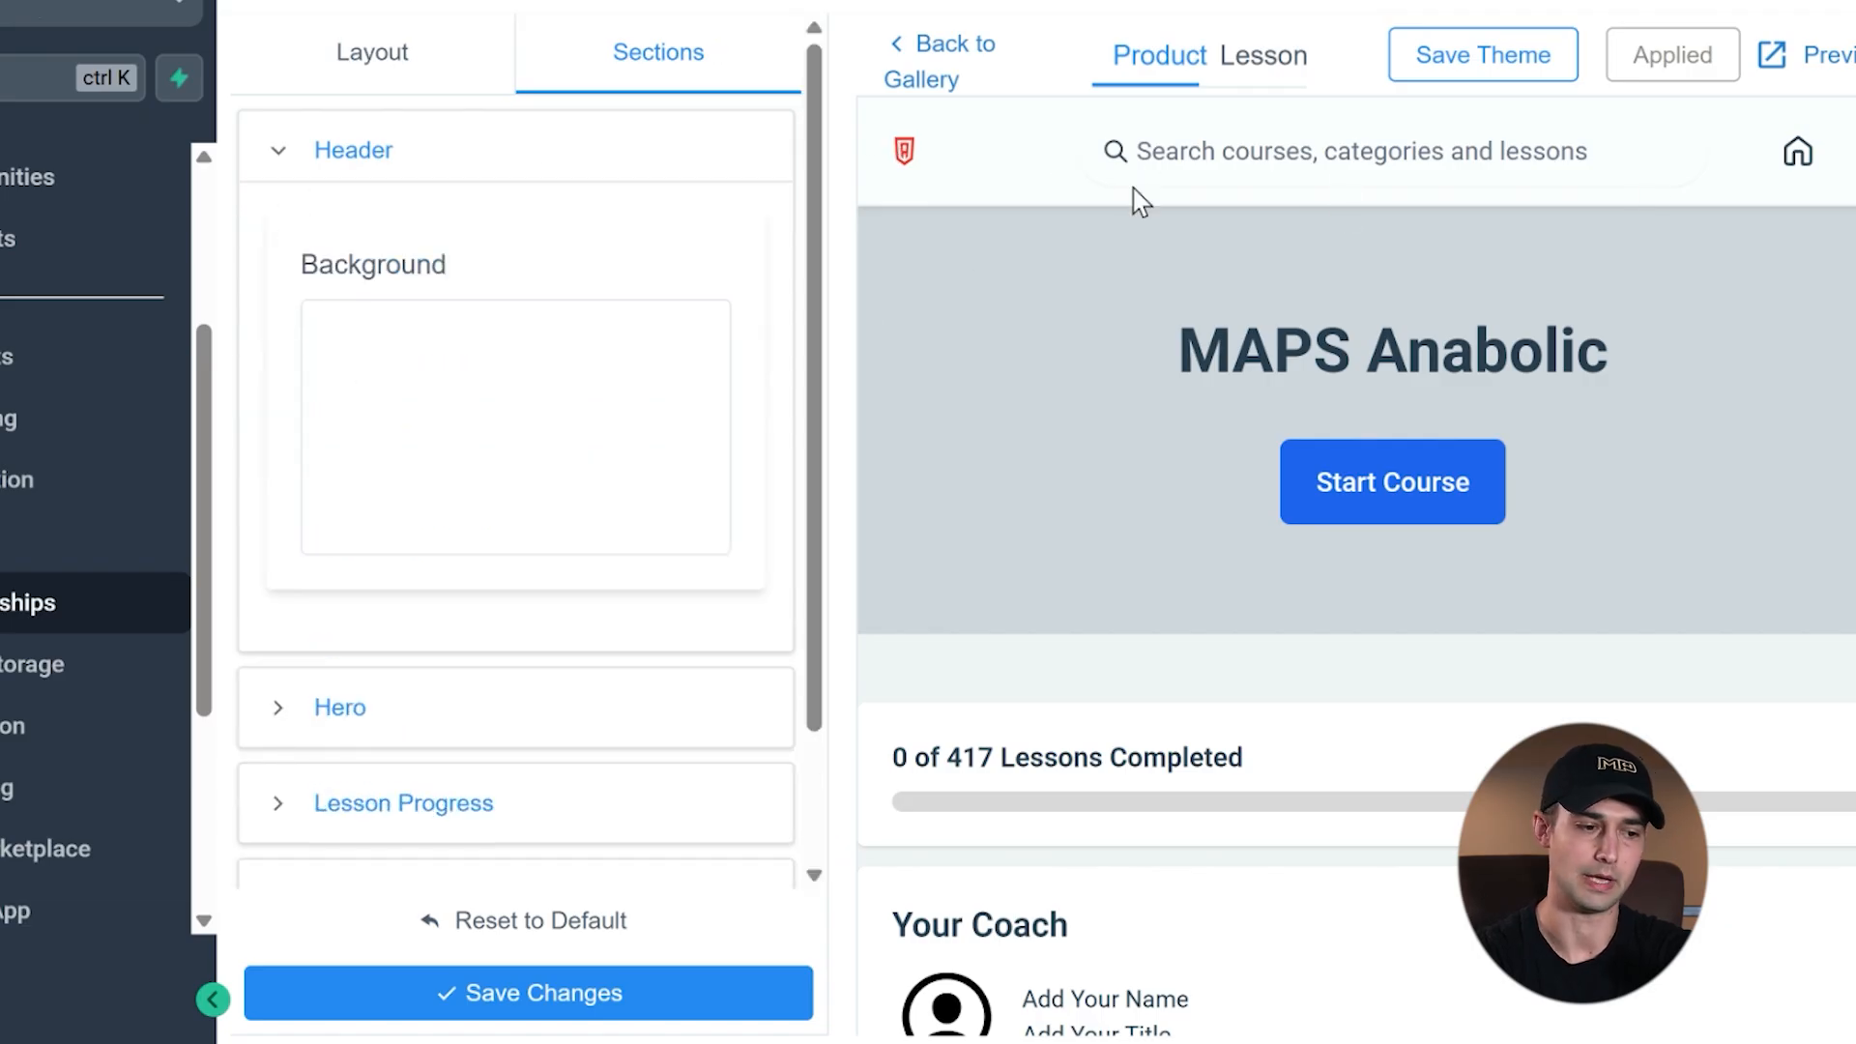
{"action": "left_click", "coordinate": [280, 153]}
{"action": "left_click", "coordinate": [279, 248]}
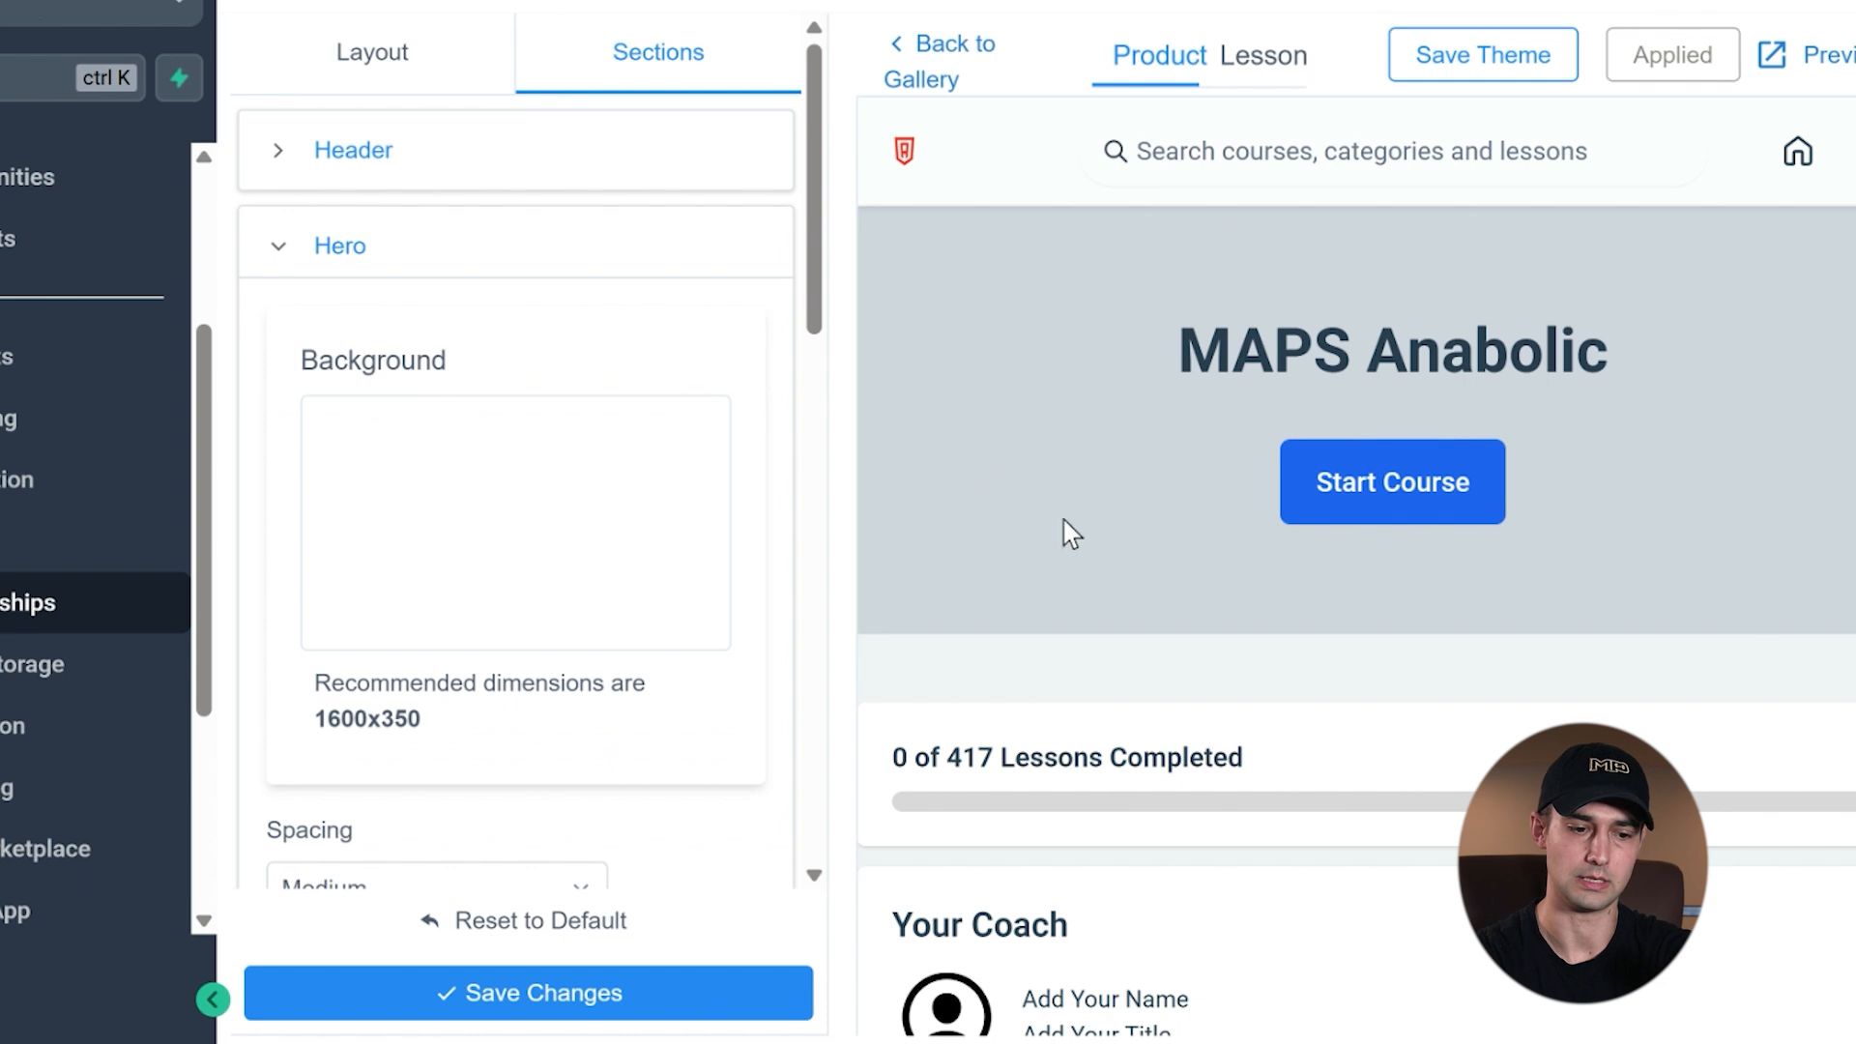
{"action": "left_click", "coordinate": [280, 253]}
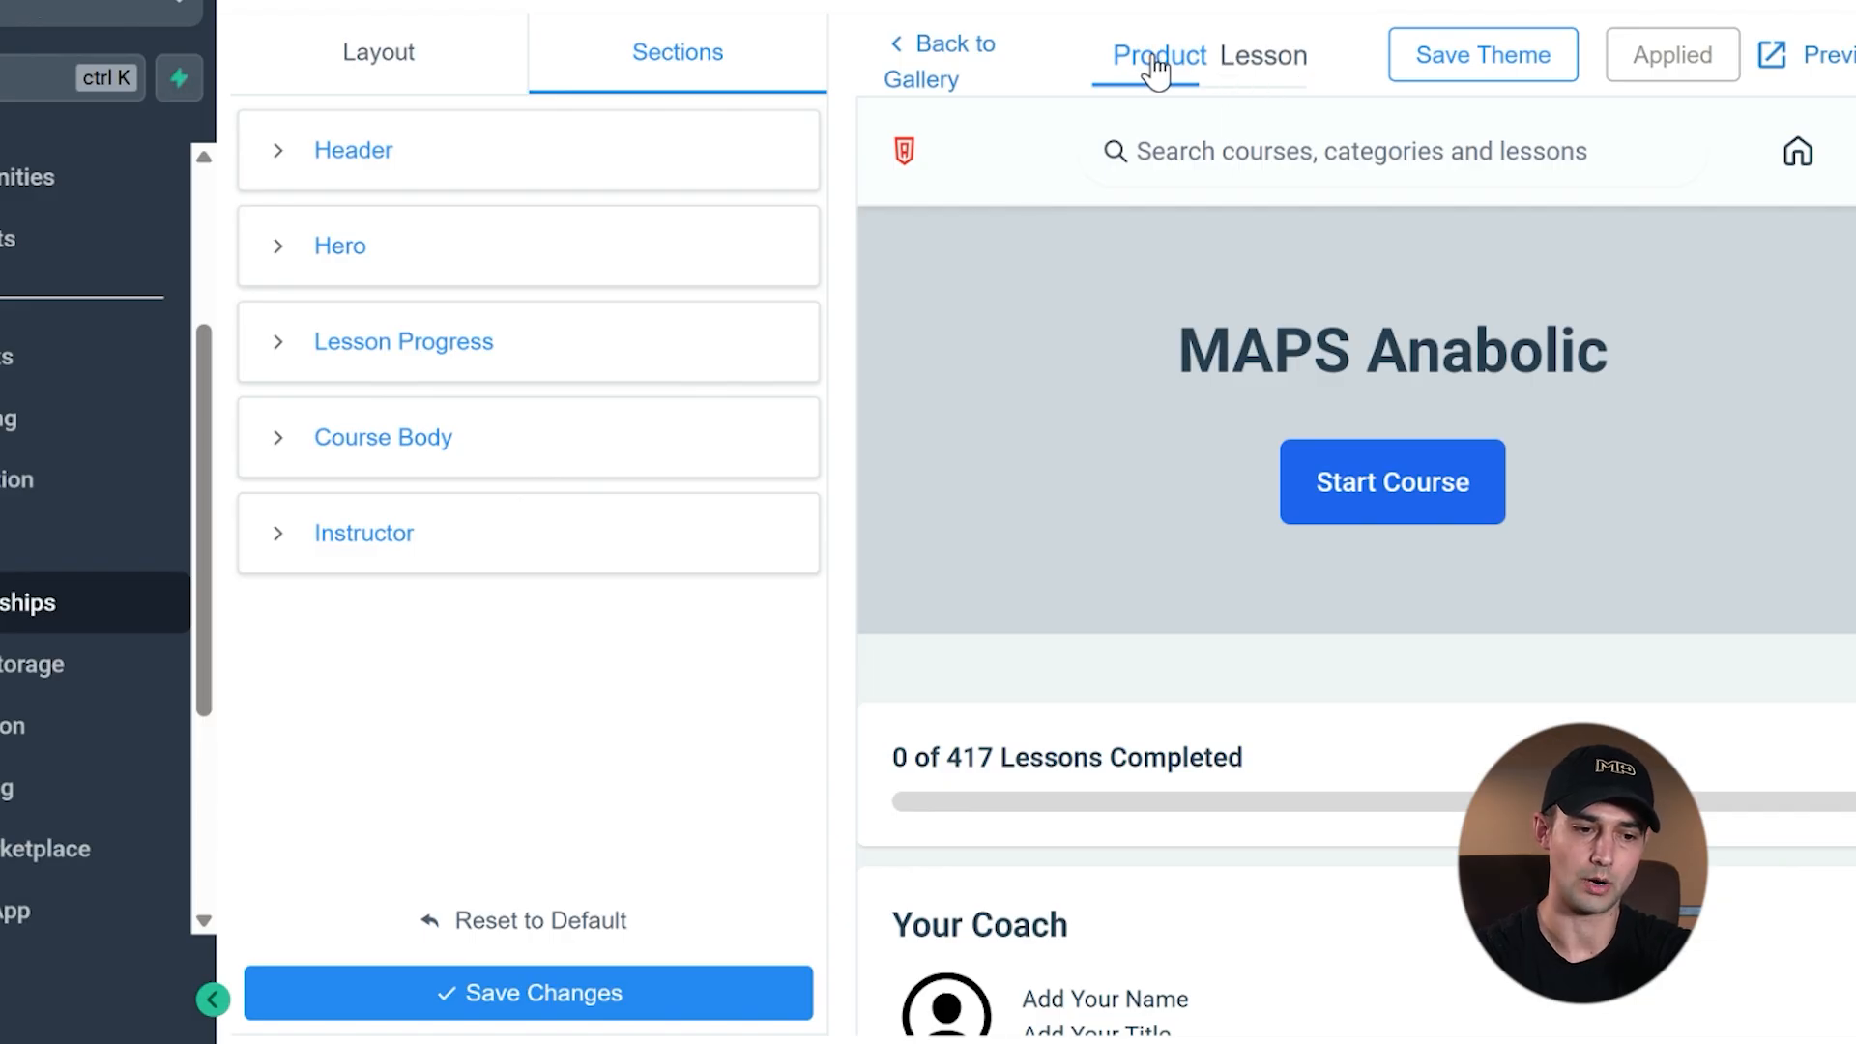
- Switch the theme editor to the lesson page and look through its preview from the video down to the FAQ Videos list
{"action": "left_click", "coordinate": [1257, 60]}
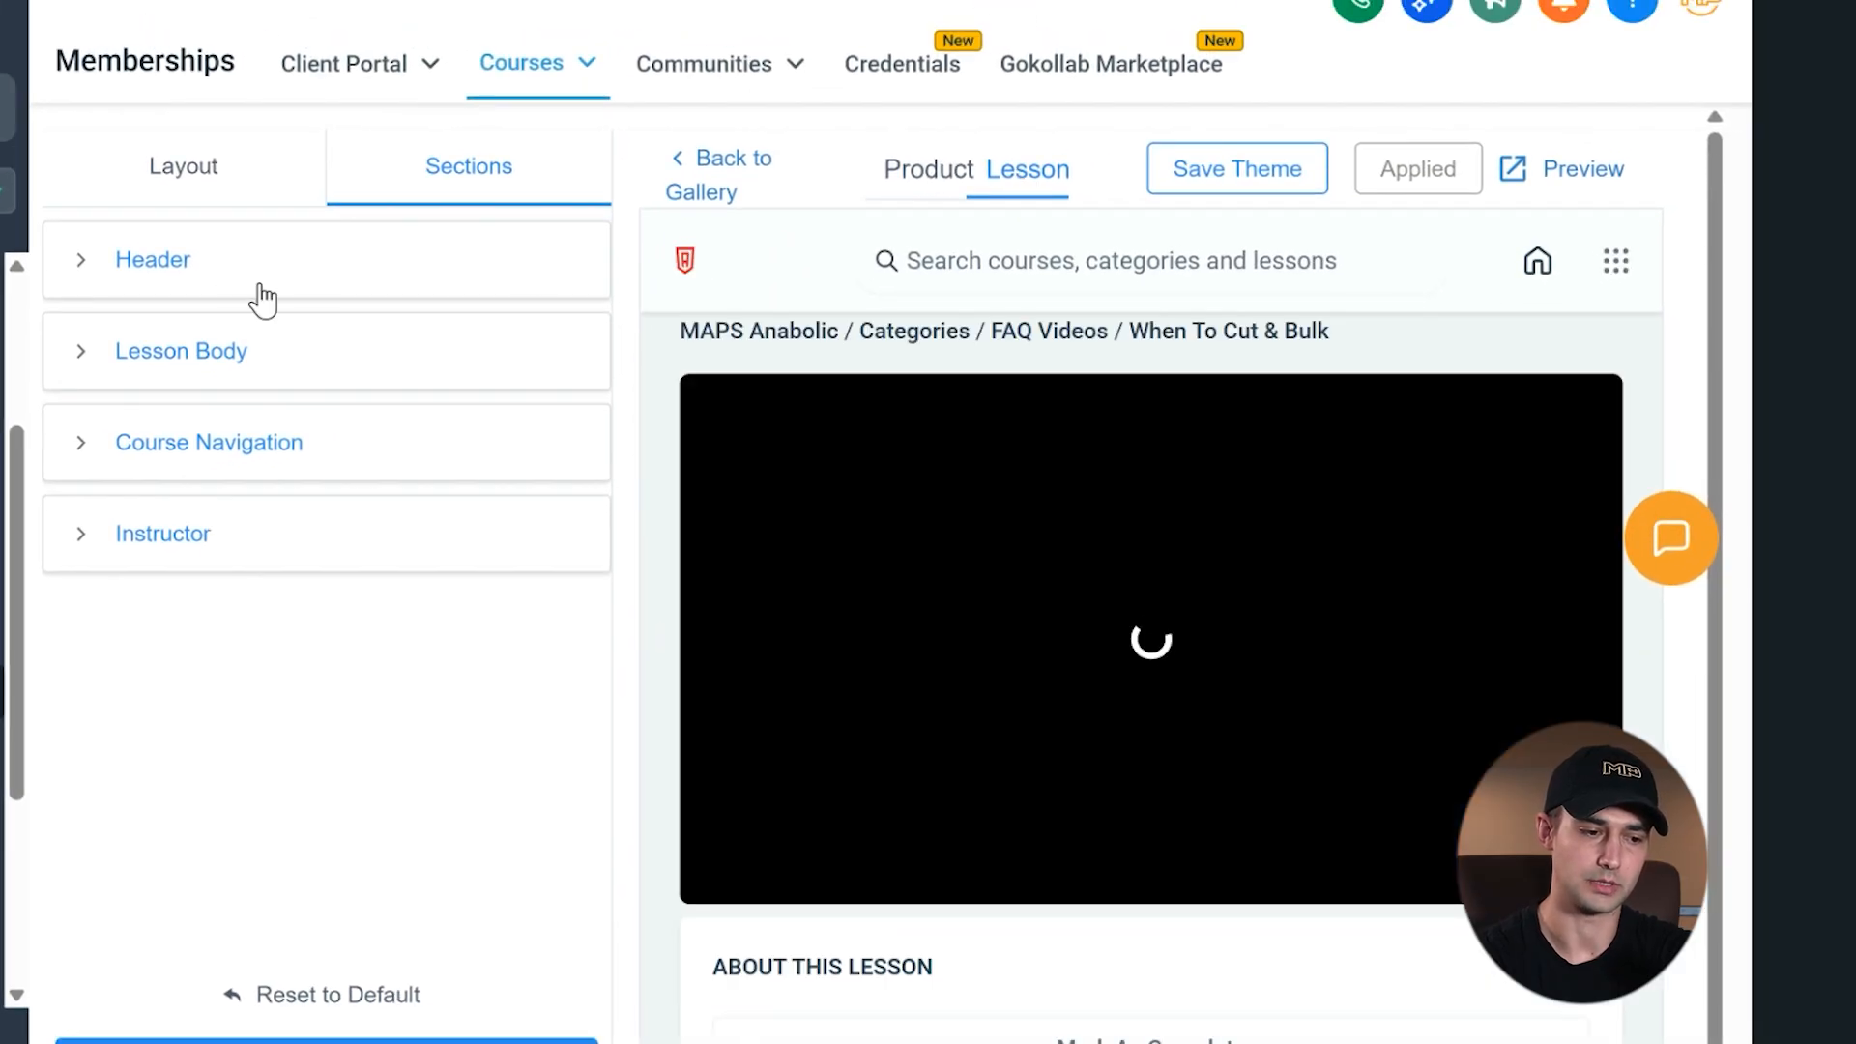
{"action": "scroll", "coordinate": [1087, 518], "scroll_direction": "down", "scroll_amount": 1}
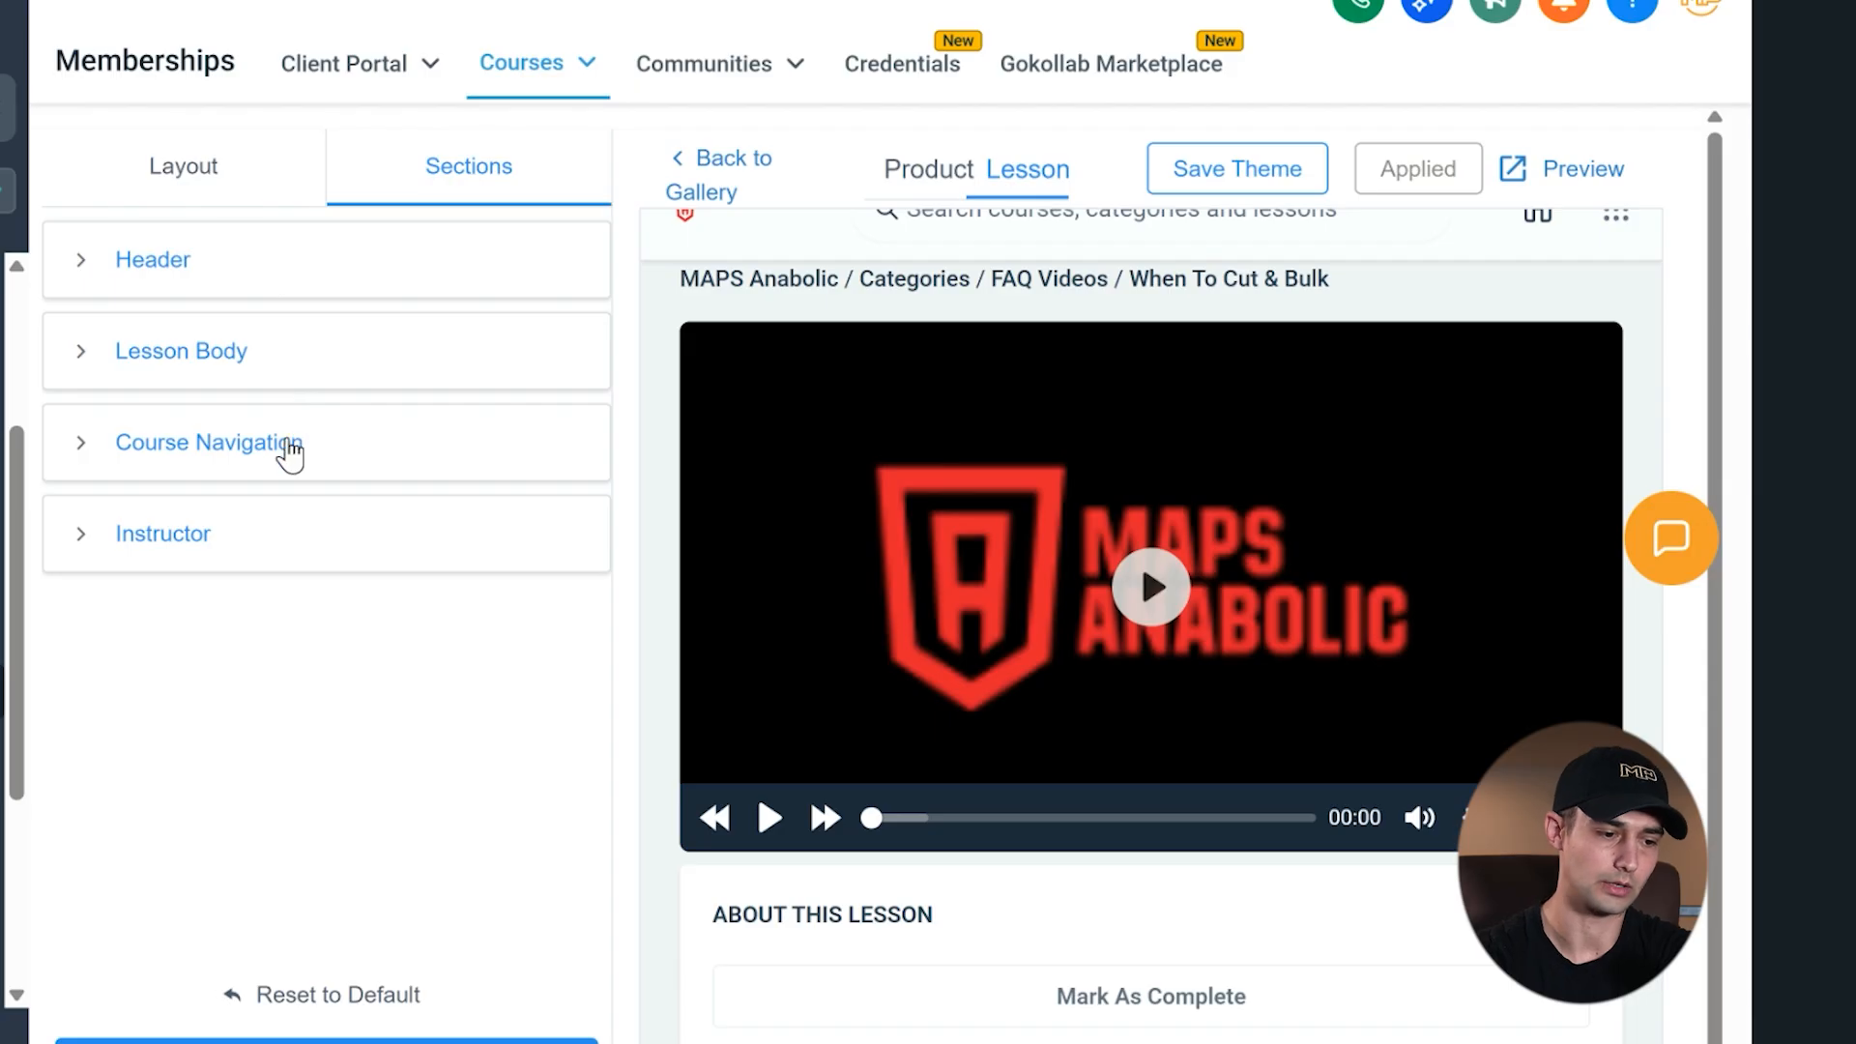
{"action": "scroll", "coordinate": [978, 455], "scroll_direction": "up", "scroll_amount": 1}
{"action": "scroll", "coordinate": [977, 455], "scroll_direction": "down", "scroll_amount": 7}
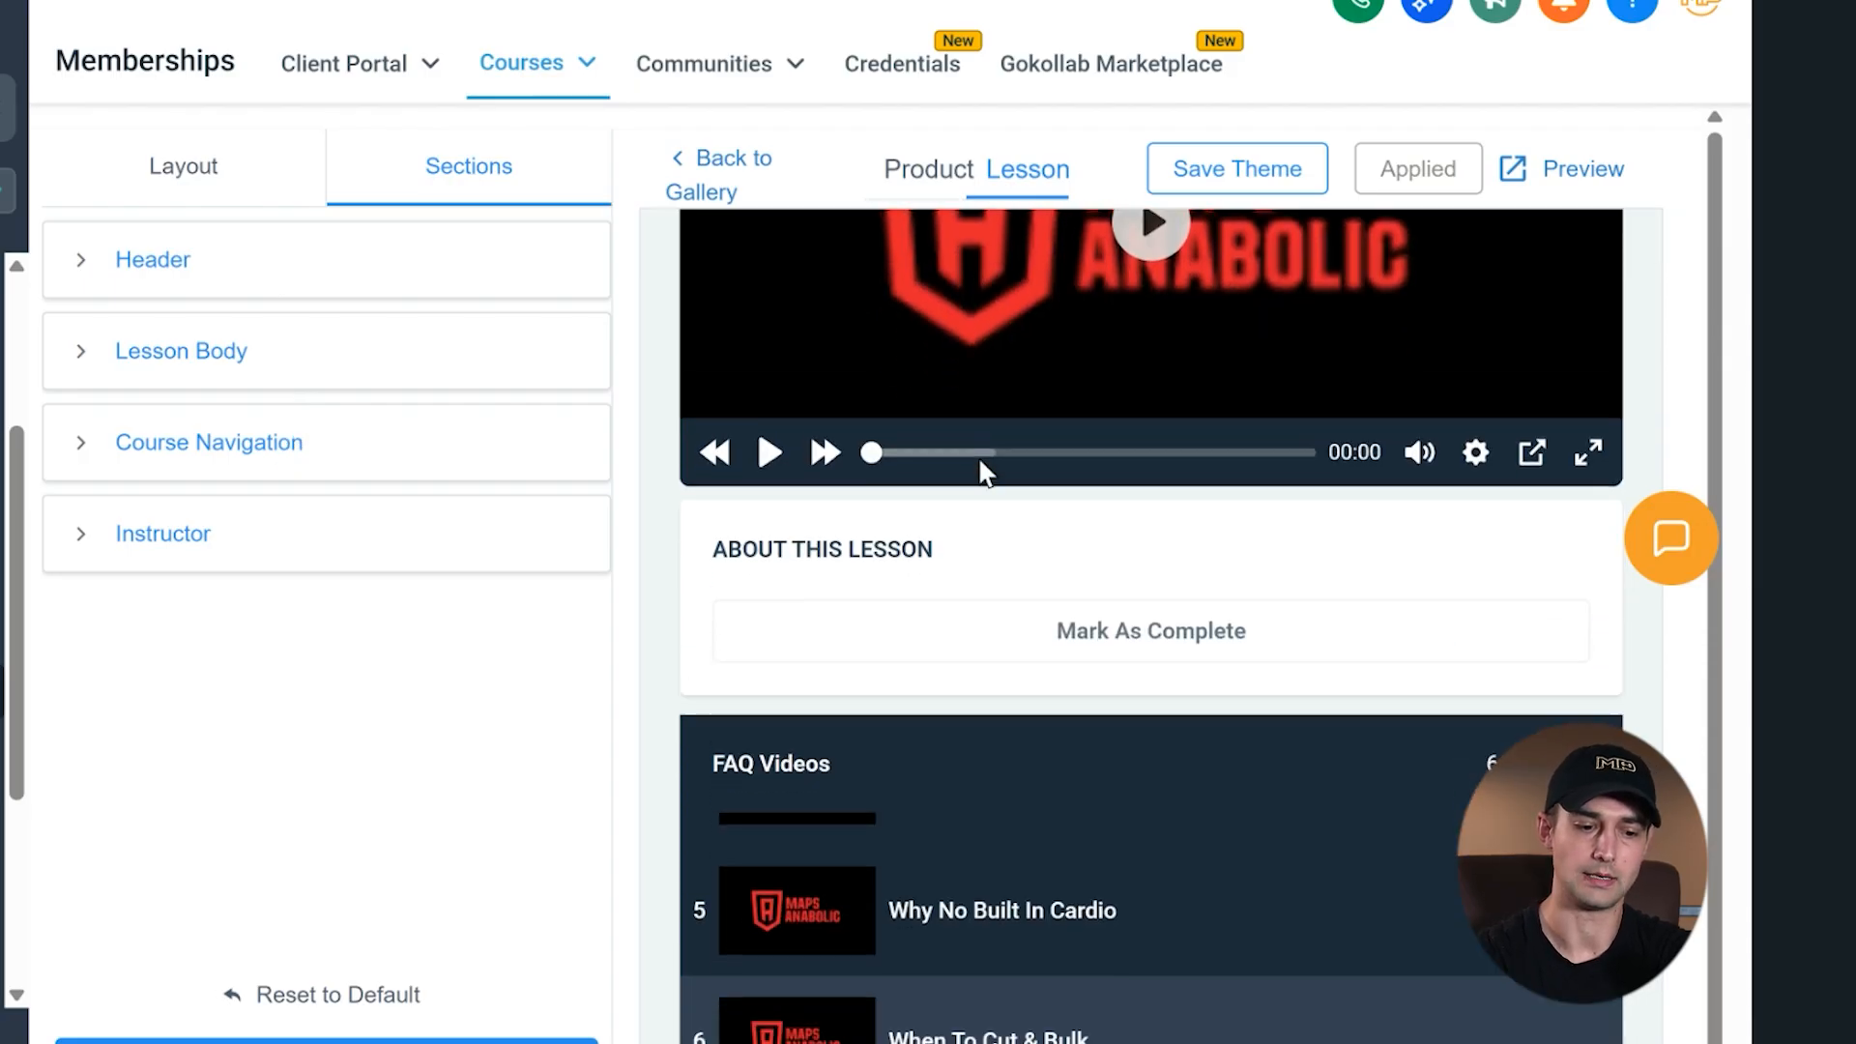
{"action": "scroll", "coordinate": [978, 455], "scroll_direction": "down", "scroll_amount": 1}
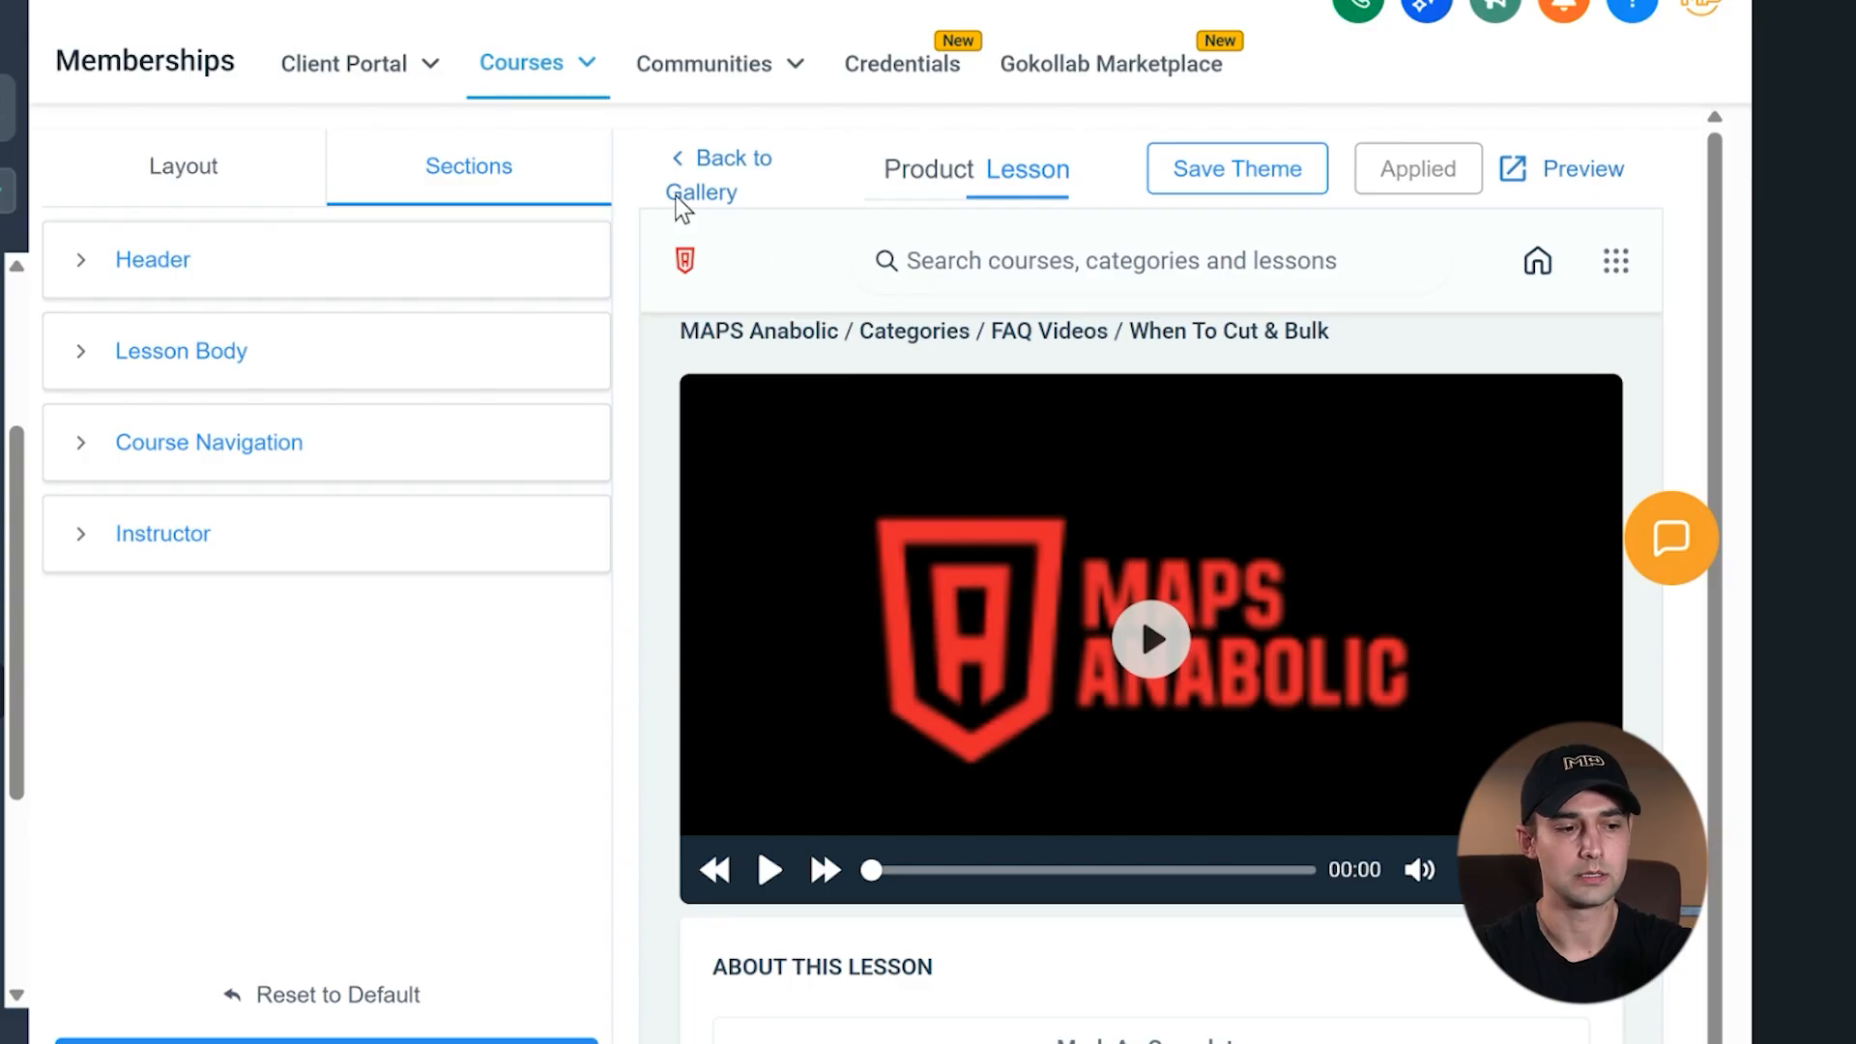
- Open the Domain Setup page from the client portal settings
{"action": "mouse_move", "coordinate": [432, 68]}
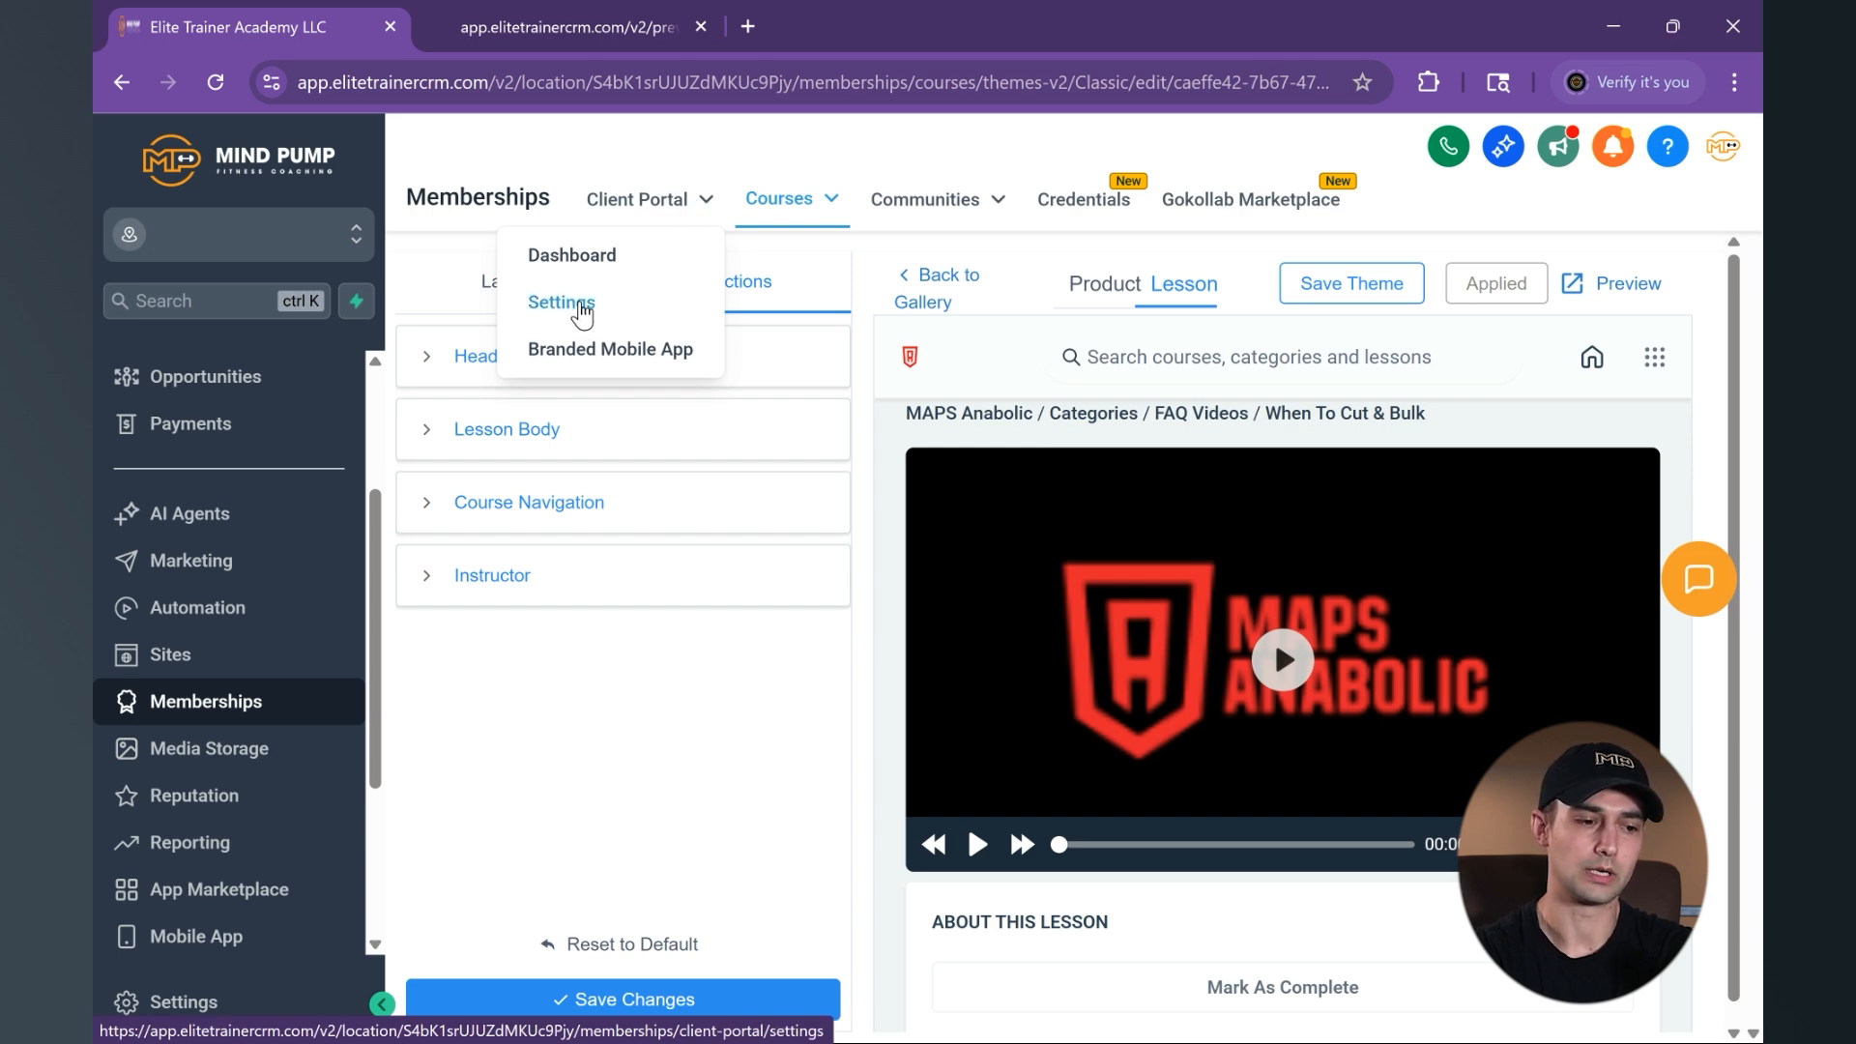
{"action": "left_click", "coordinate": [578, 306]}
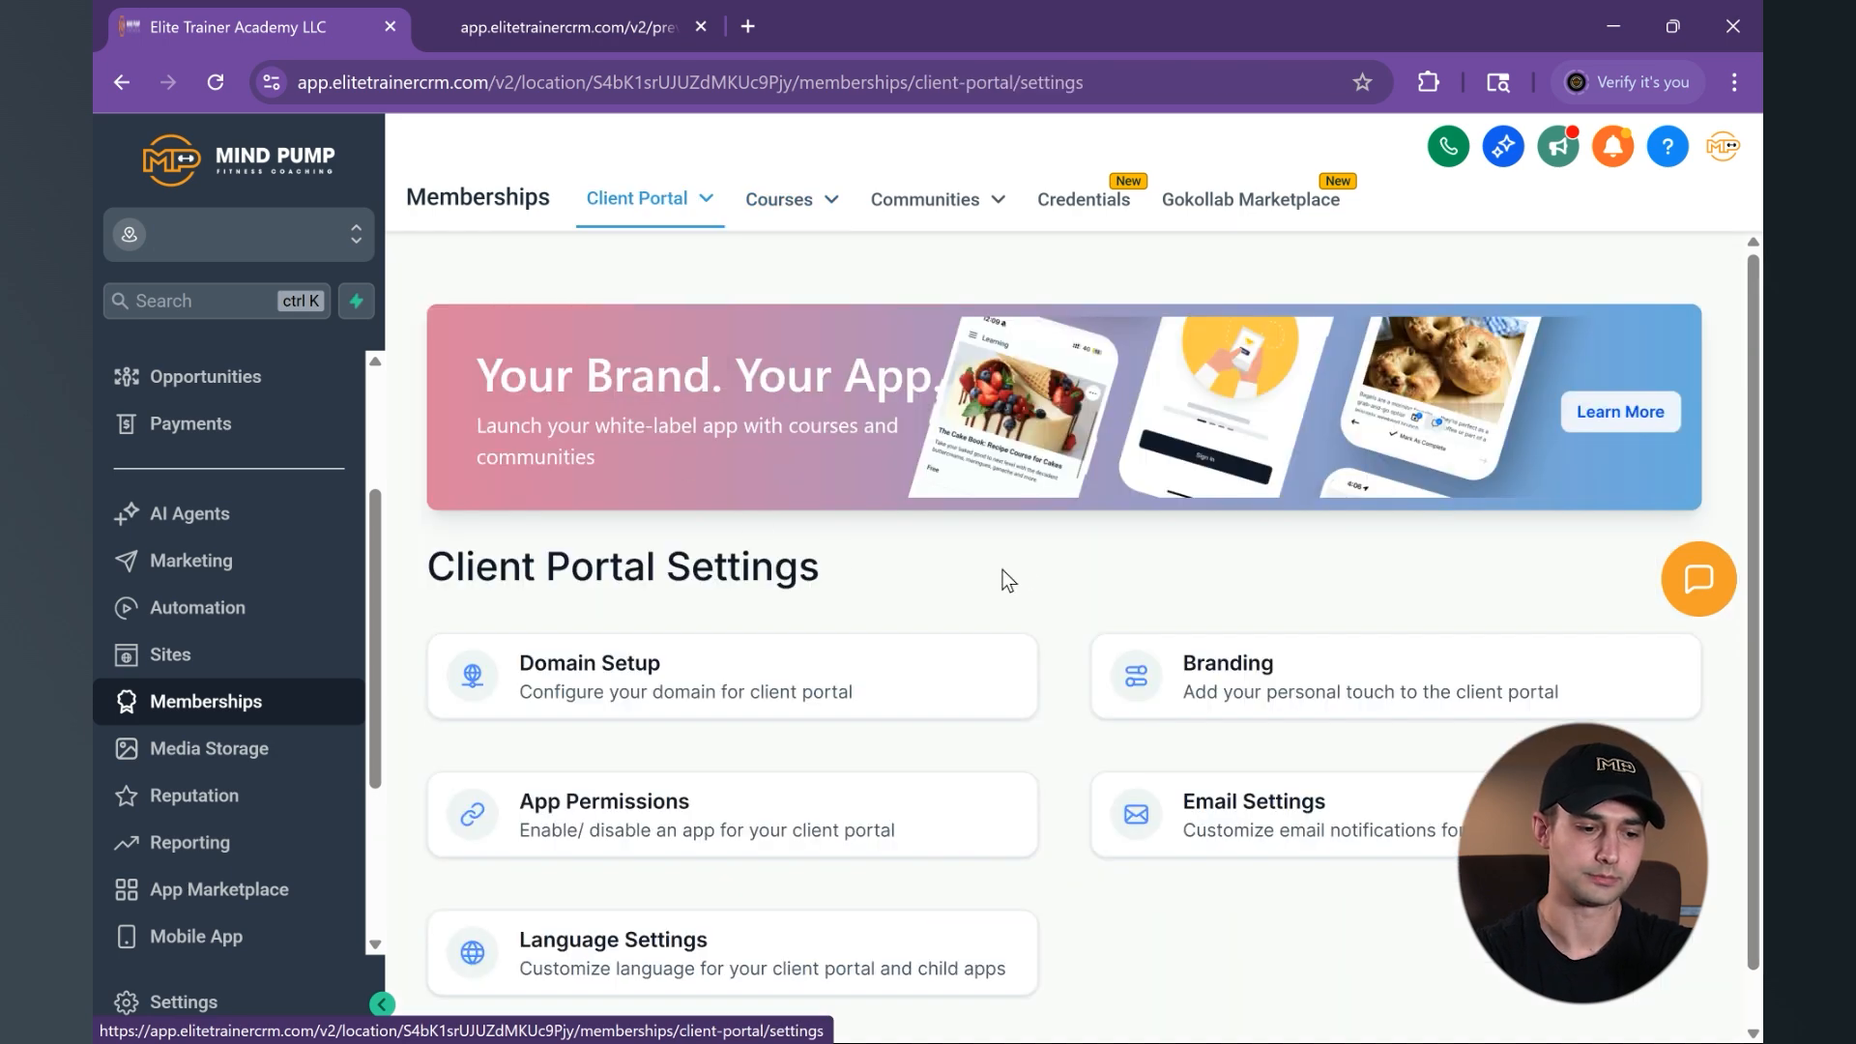
{"action": "scroll", "coordinate": [1027, 567], "scroll_direction": "down", "scroll_amount": 1}
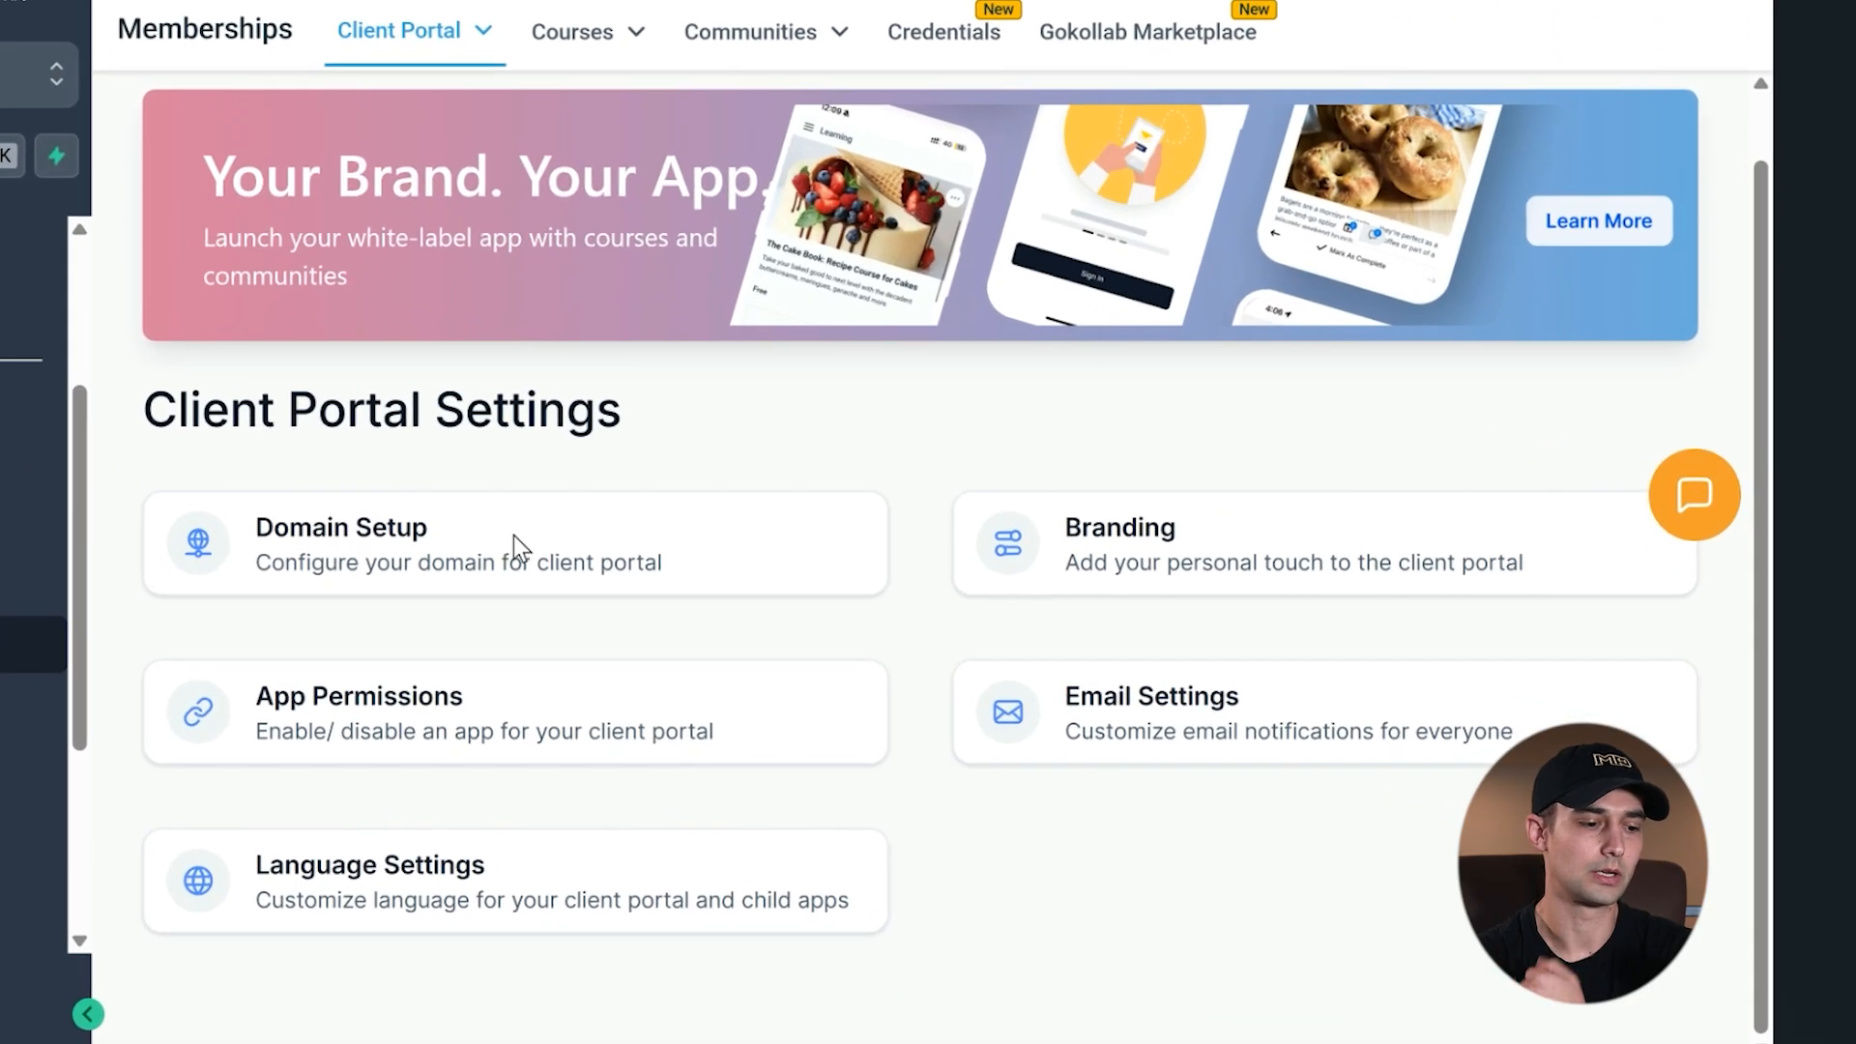
{"action": "left_click", "coordinate": [732, 623]}
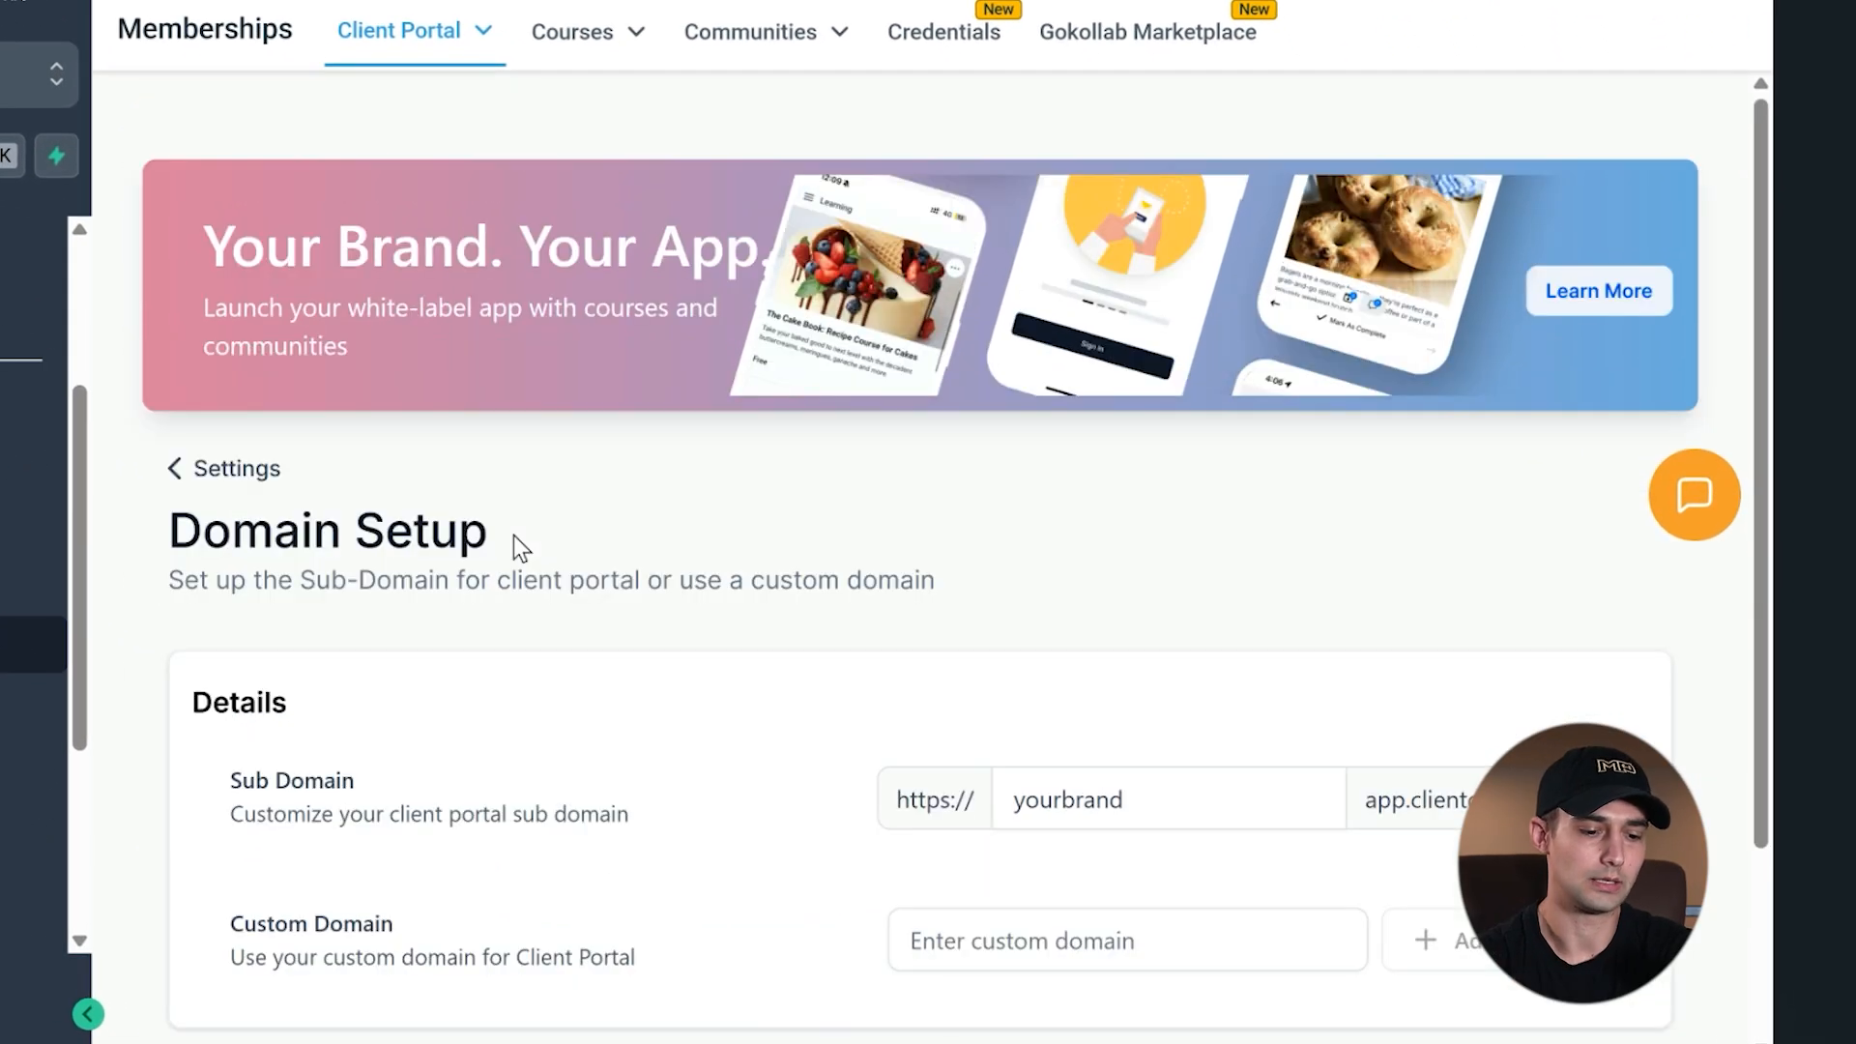
- Examine the client portal's domain details and place the cursor in the Sub Domain field
{"action": "scroll", "coordinate": [952, 486], "scroll_direction": "down", "scroll_amount": 3}
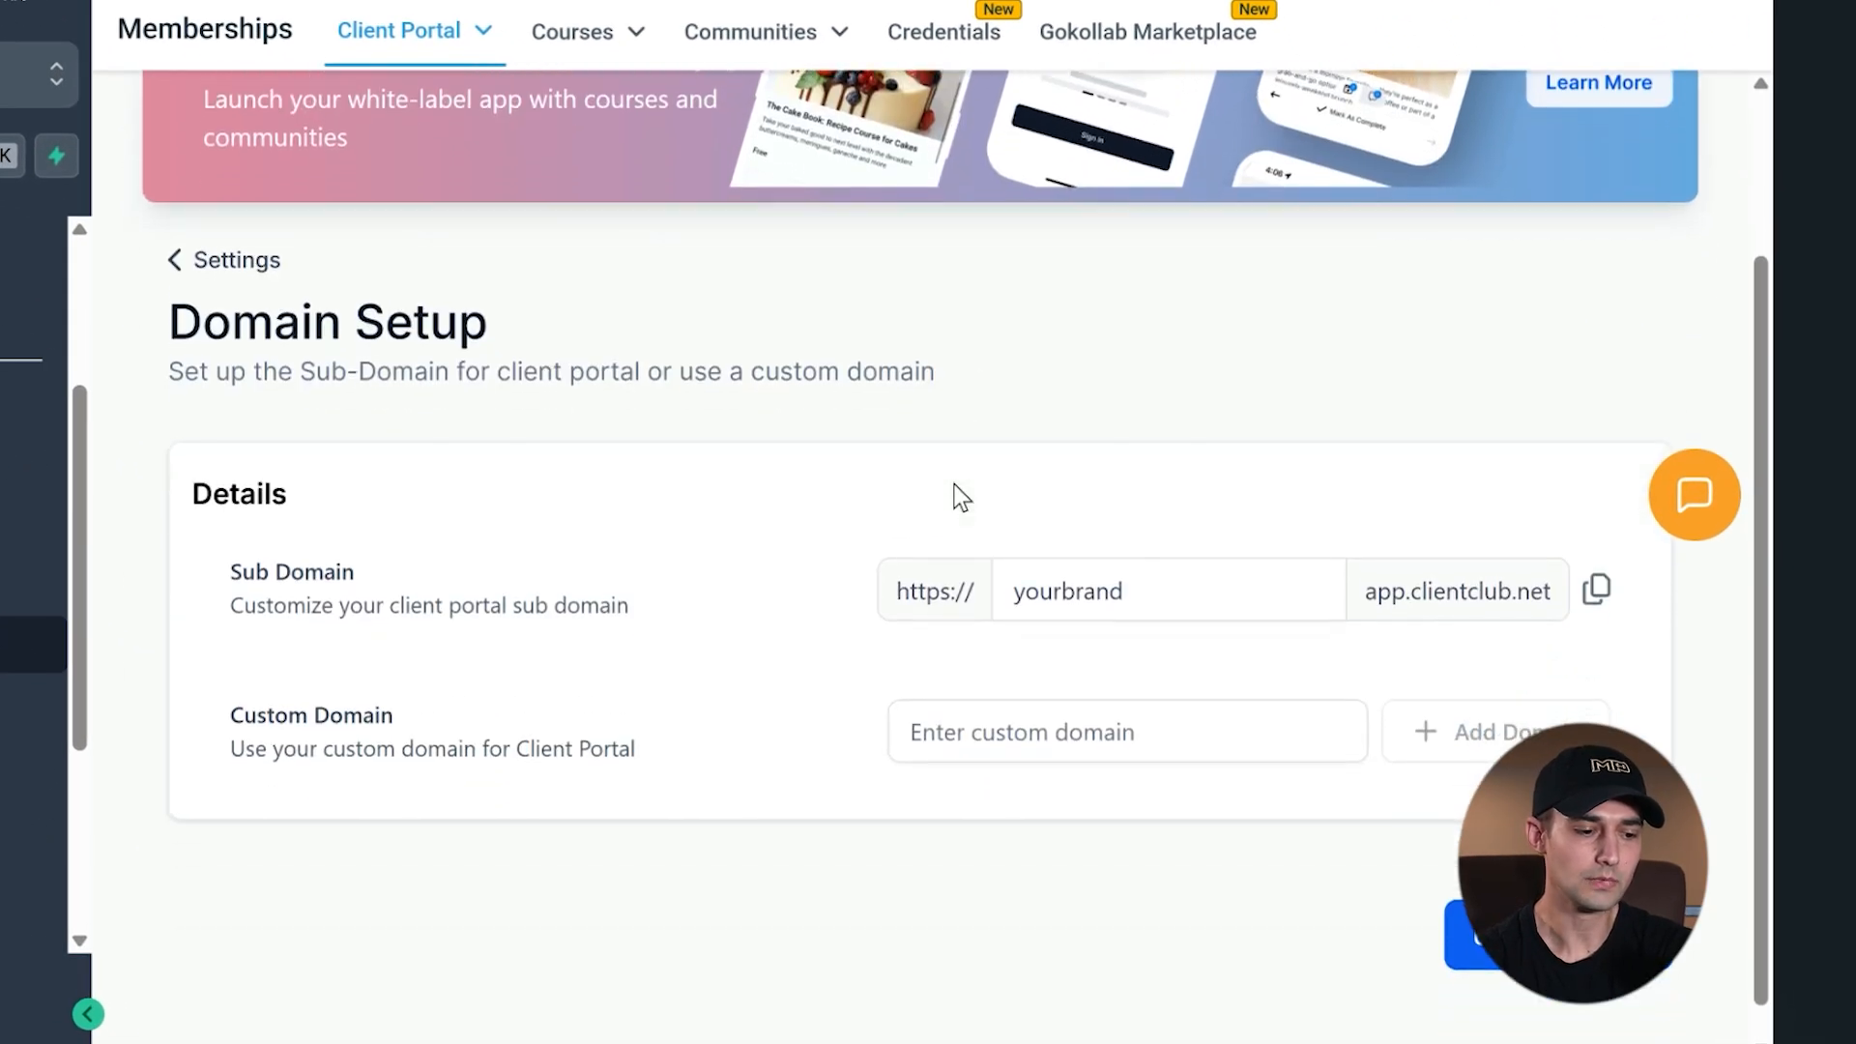
{"action": "left_click", "coordinate": [1111, 591]}
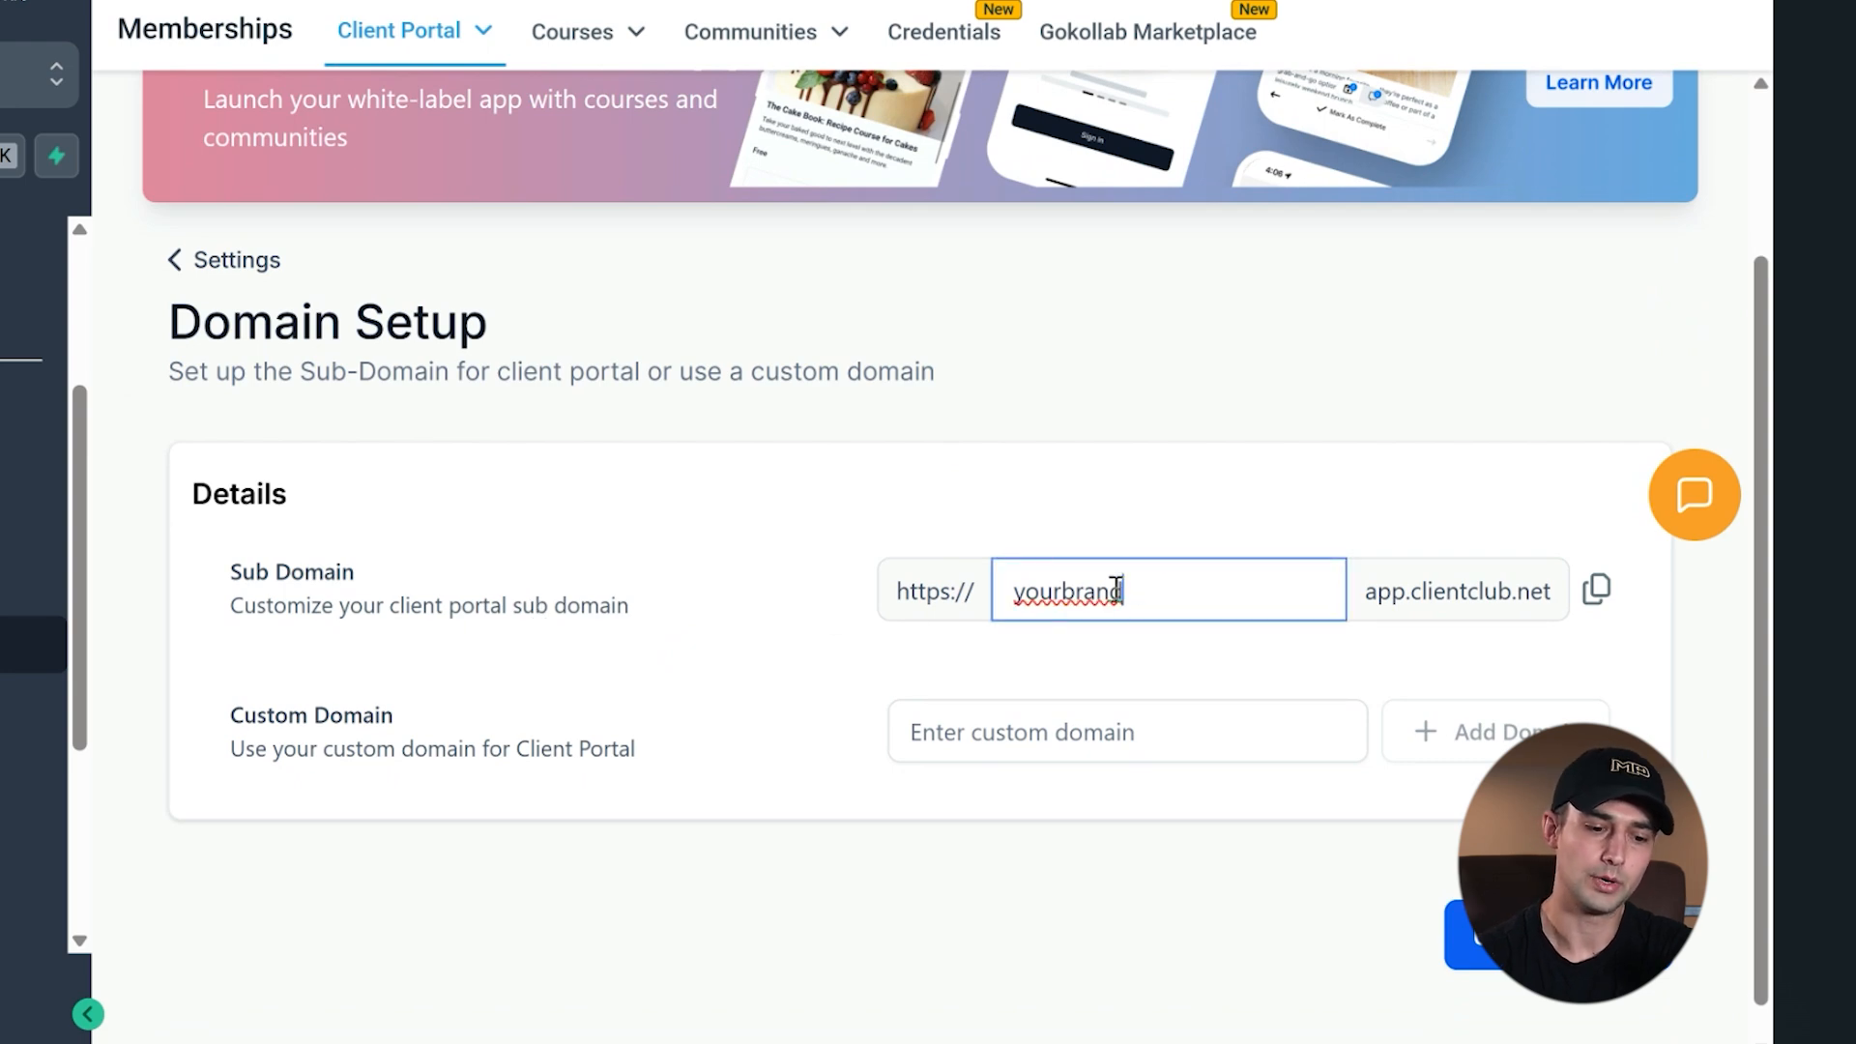
{"action": "left_click_drag", "start_coordinate": [1121, 589], "coordinate": [986, 600]}
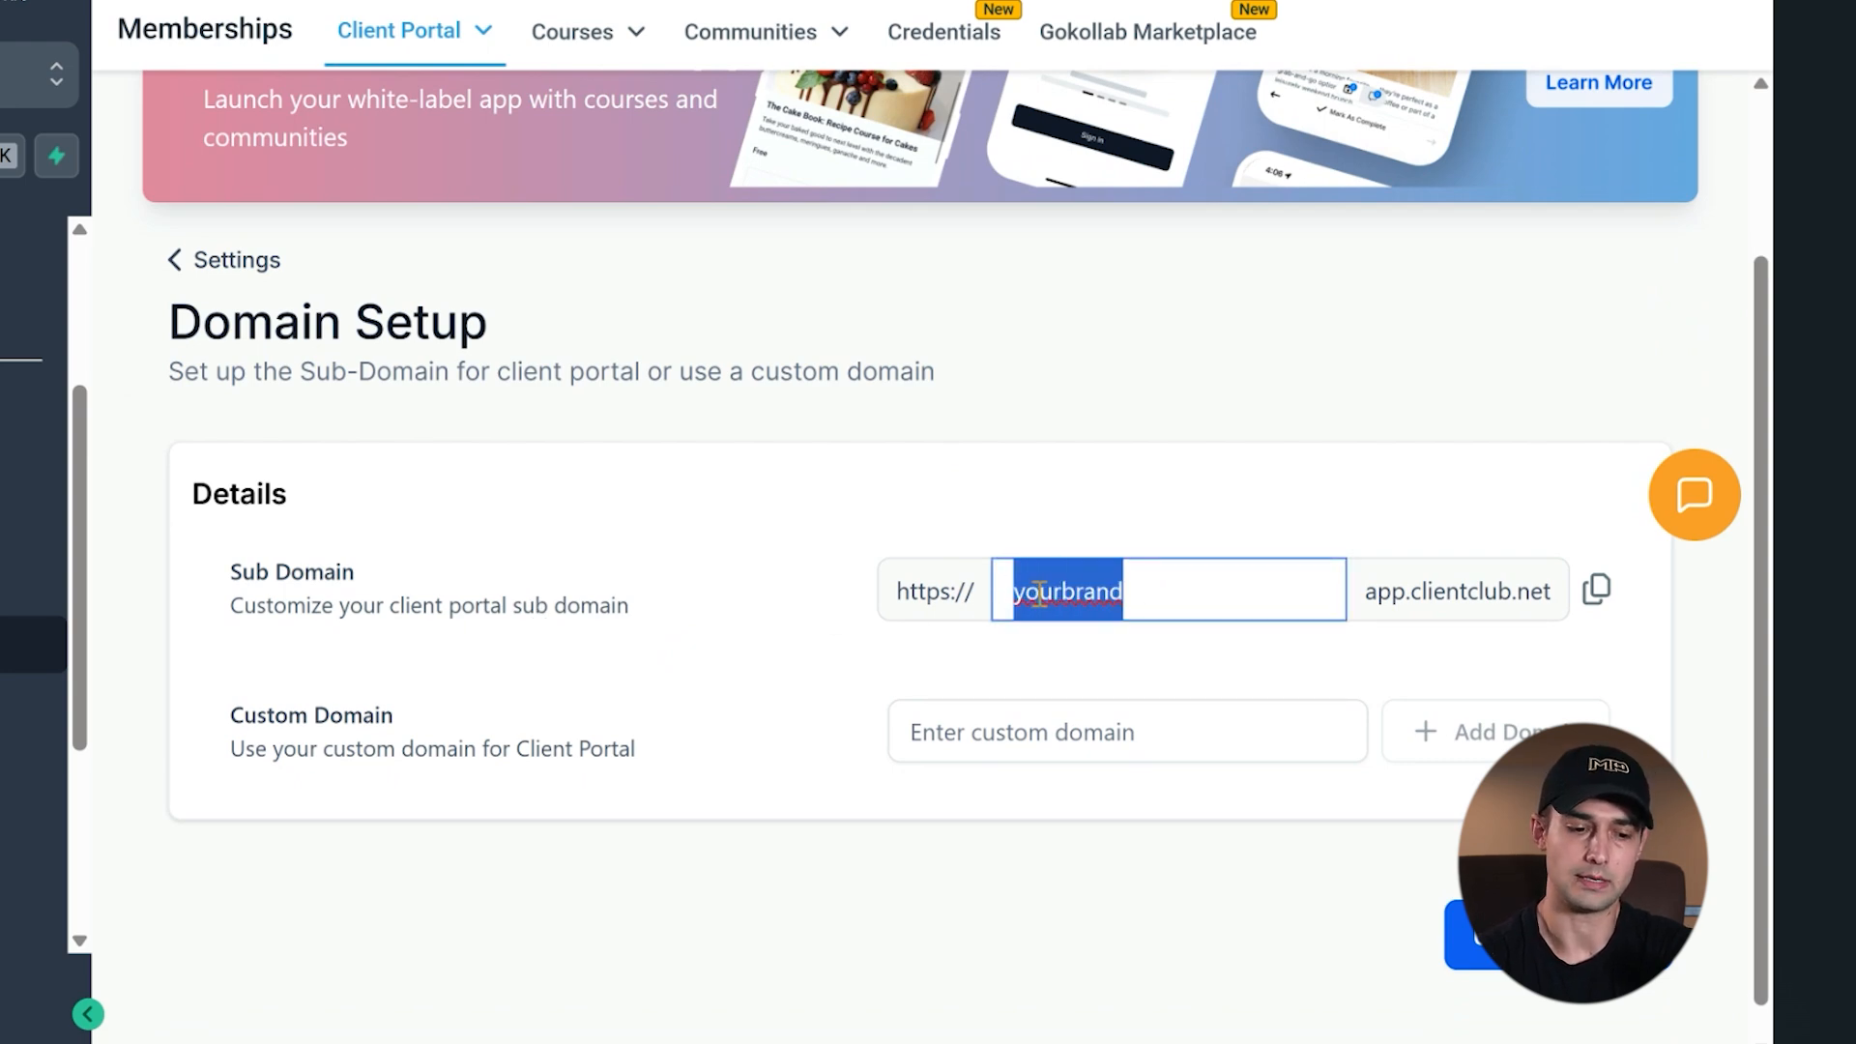
{"action": "left_click", "coordinate": [1153, 592]}
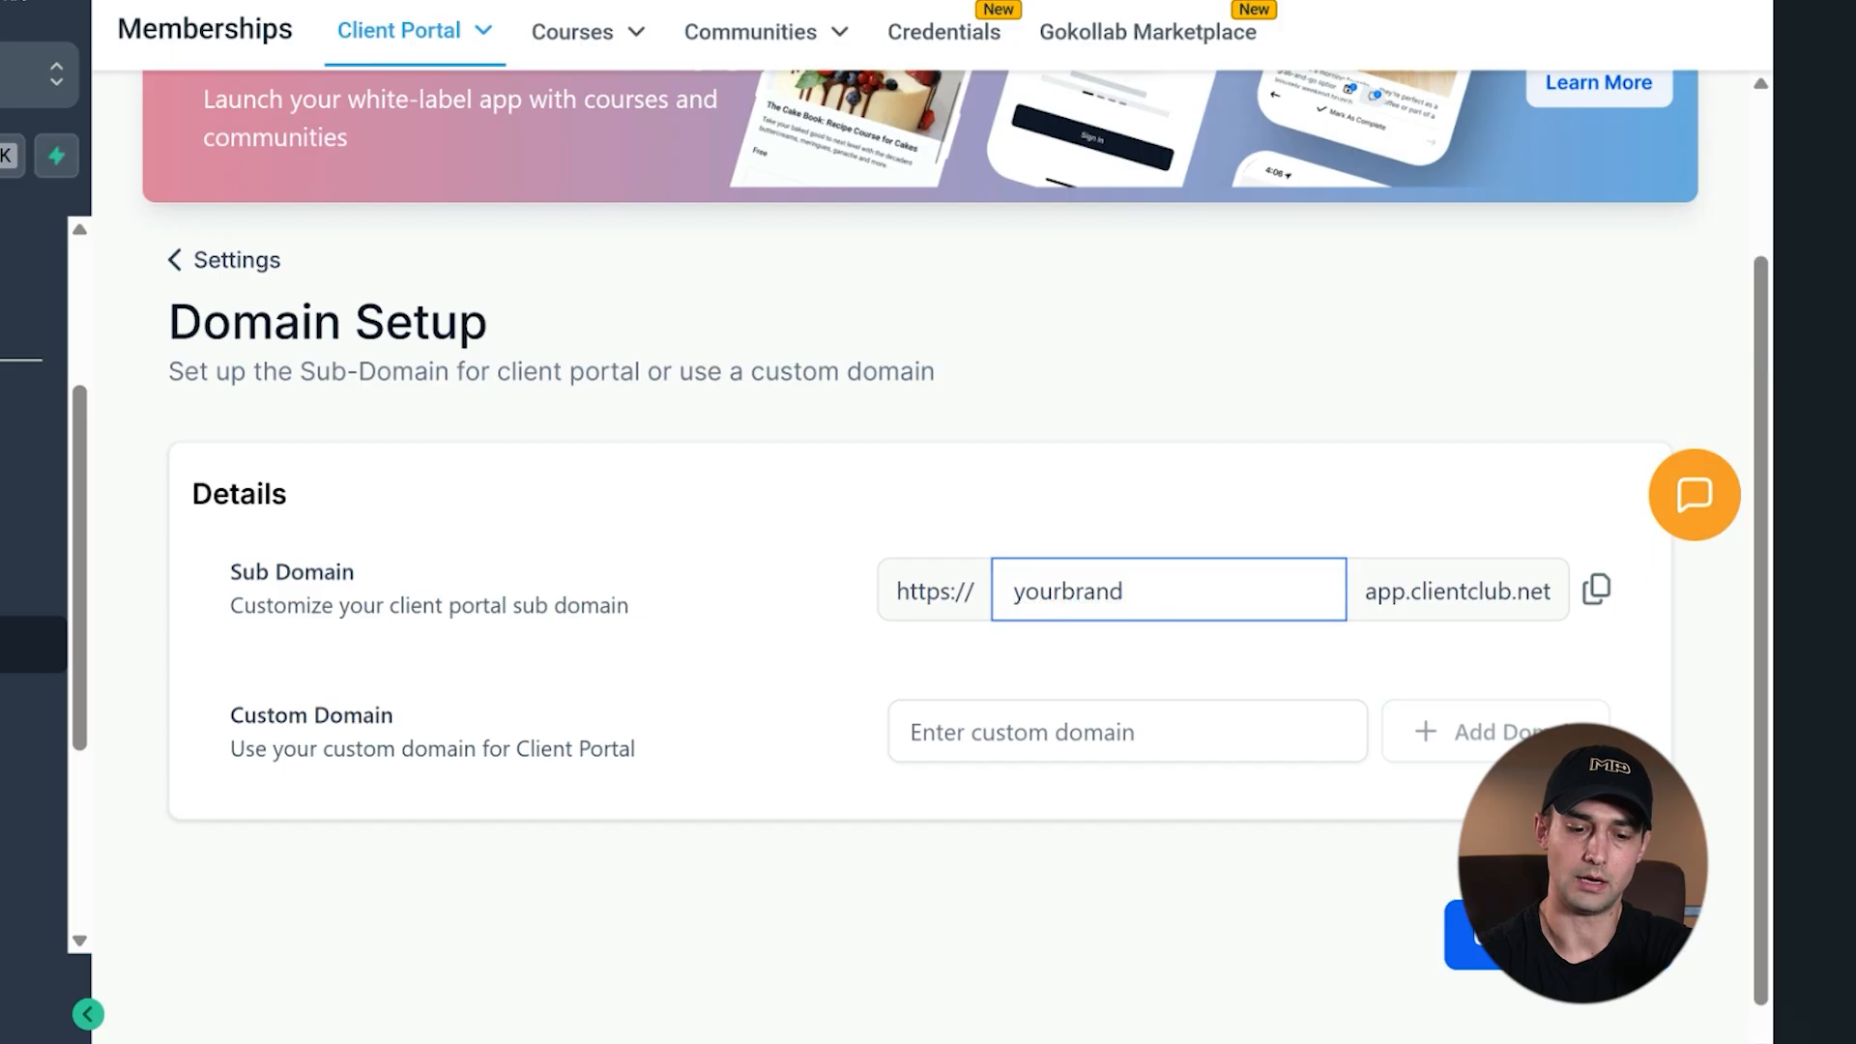
- Copy the client portal's sub domain address and load it in a new browser tab
{"action": "left_click", "coordinate": [1462, 935]}
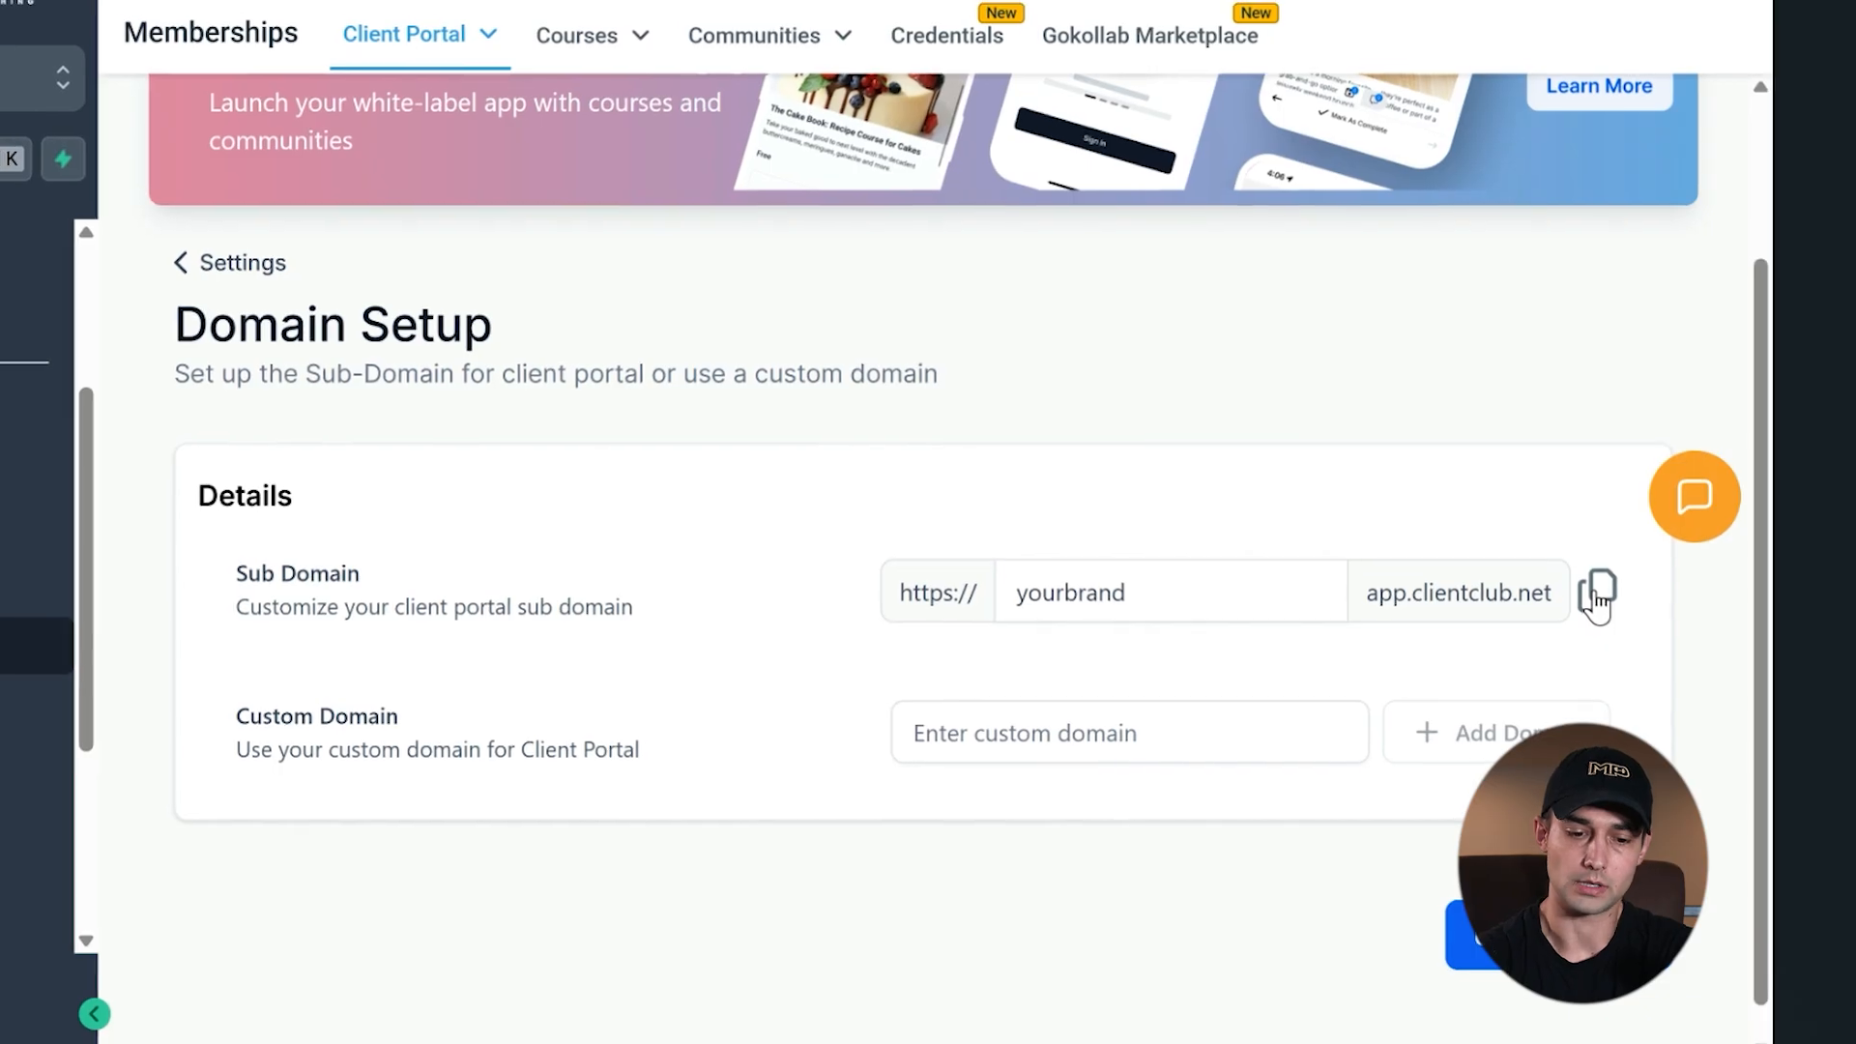
{"action": "left_click", "coordinate": [1597, 592]}
{"action": "mouse_move", "coordinate": [677, 54]}
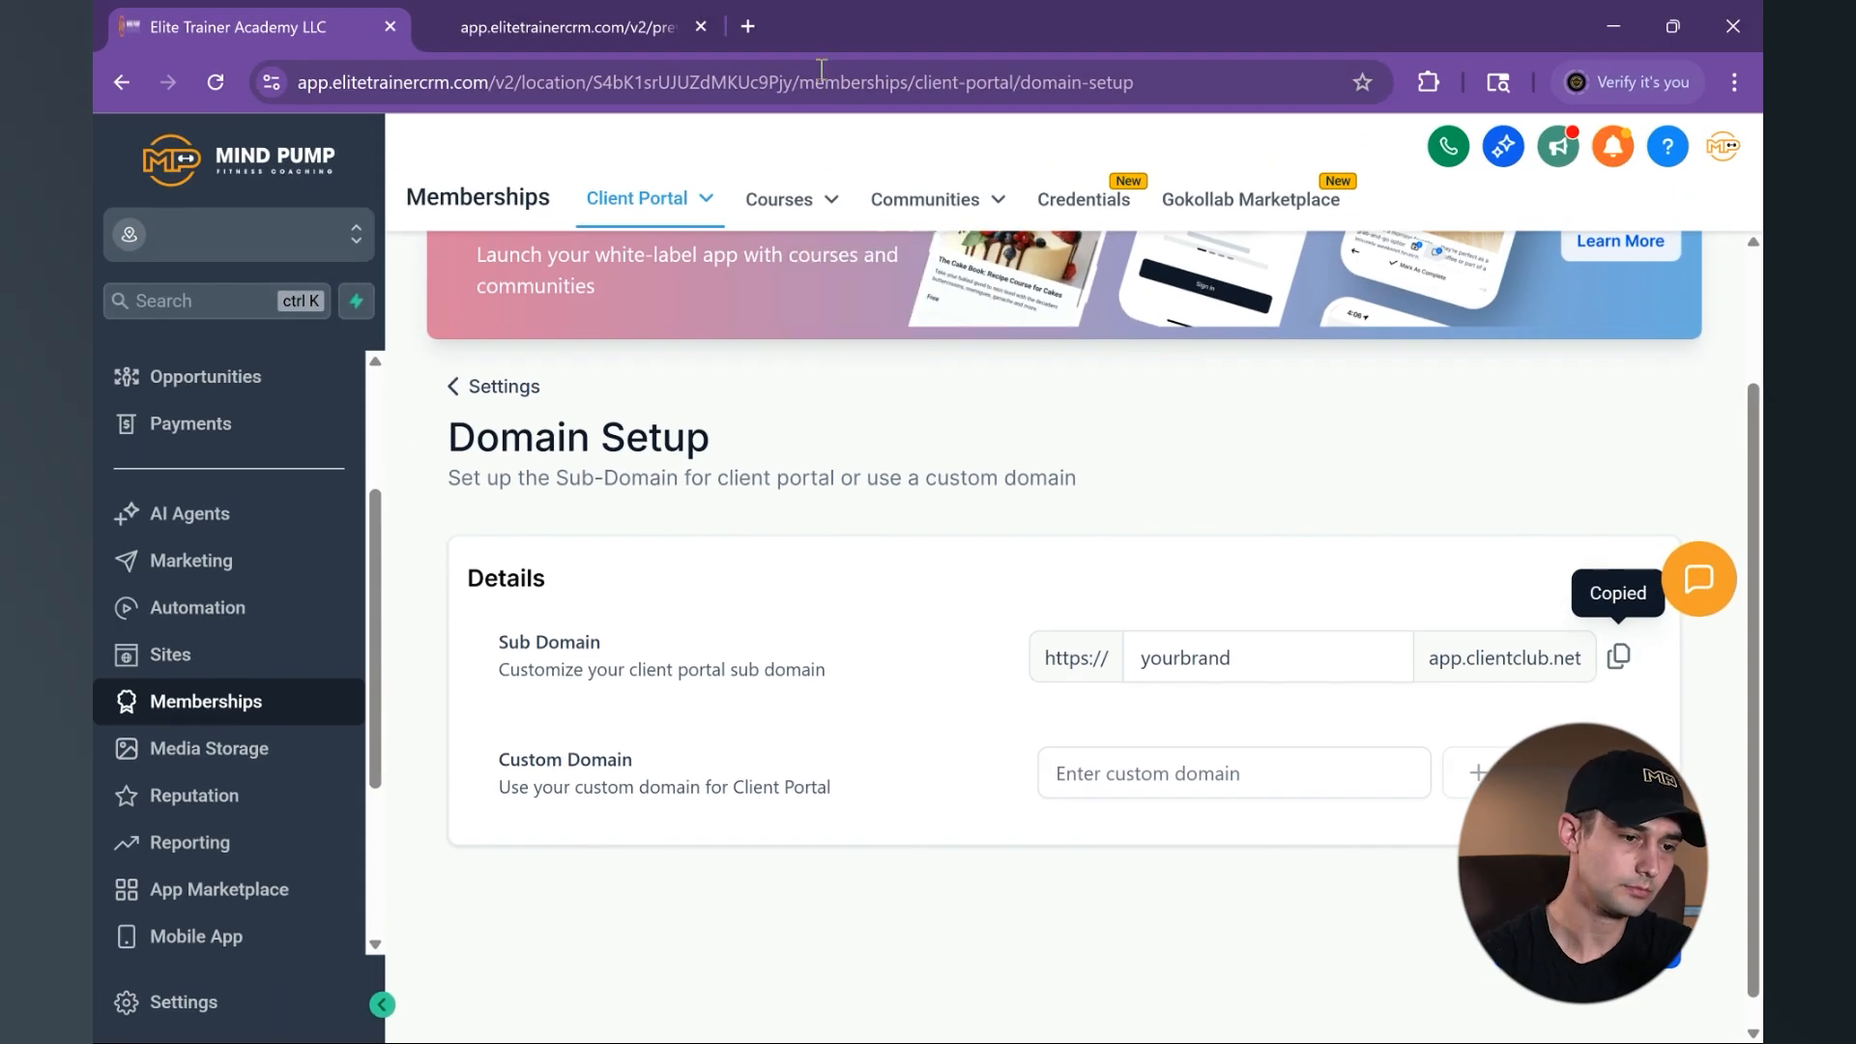
{"action": "left_click", "coordinate": [750, 27]}
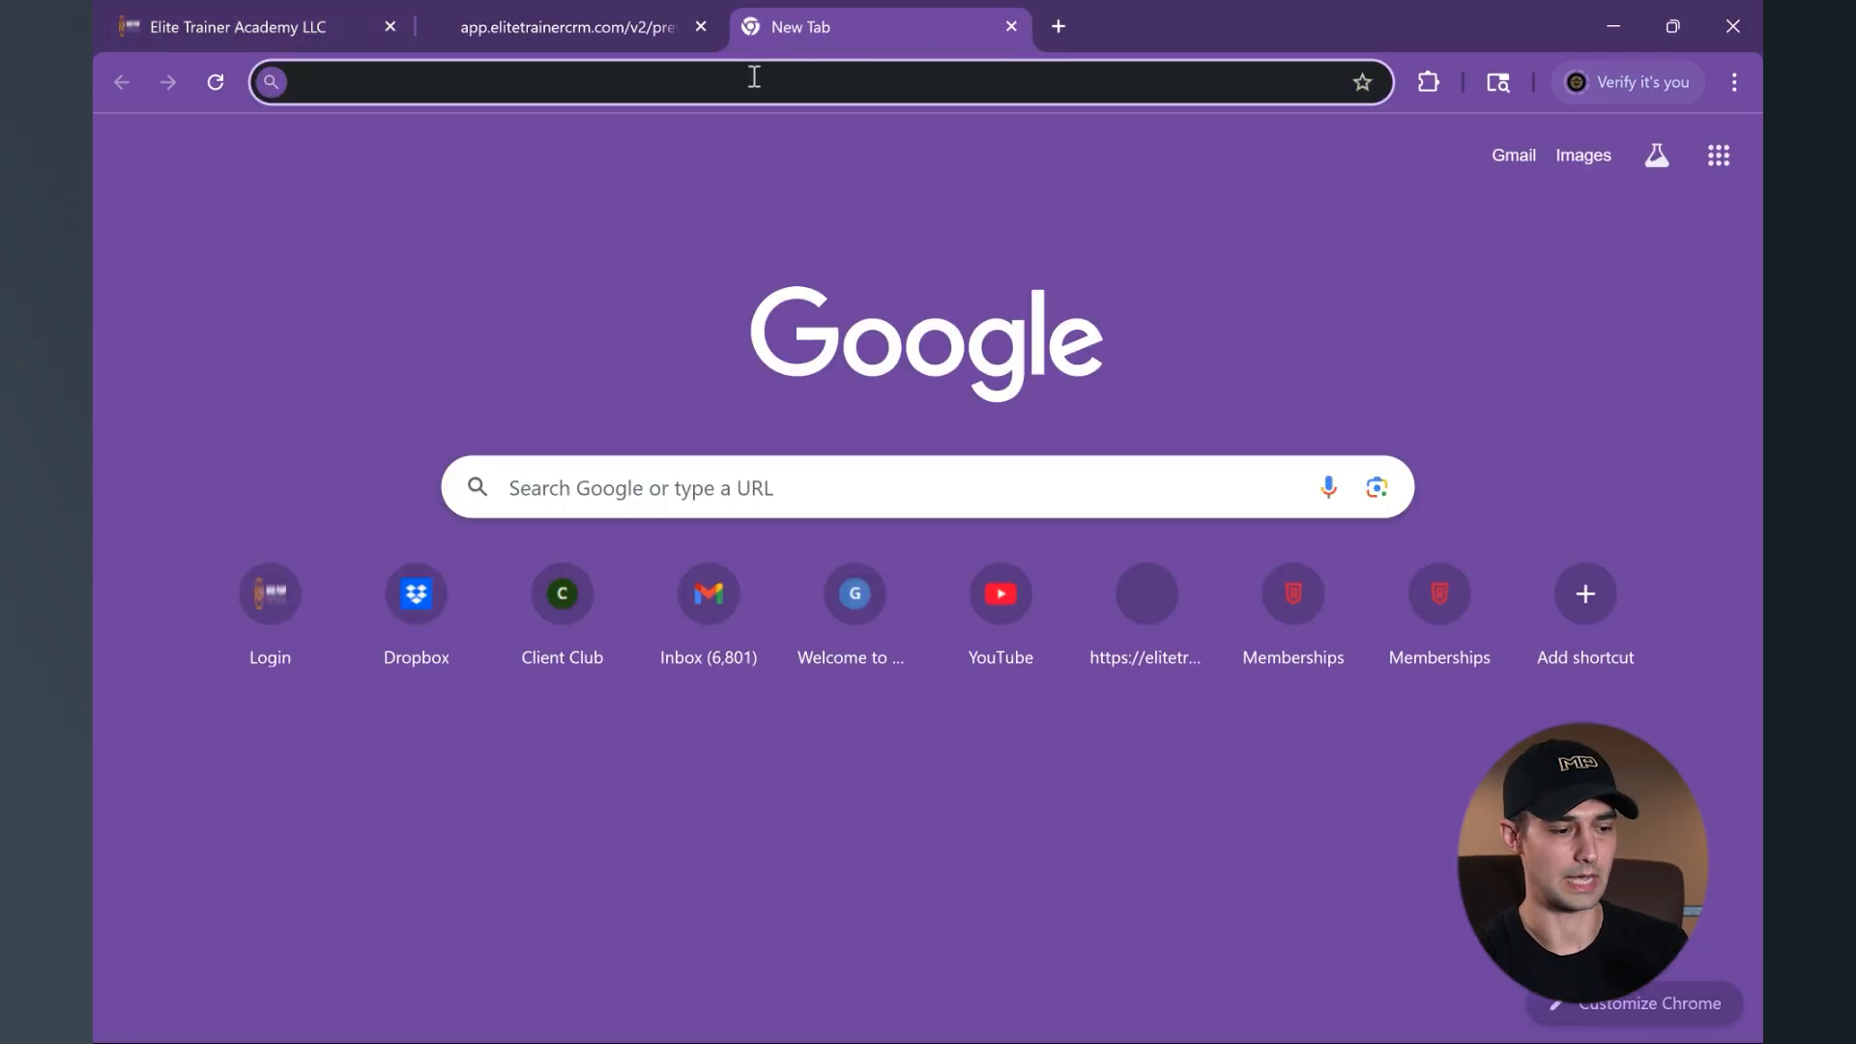
{"action": "key", "text": "ctrl+v"}
{"action": "key", "text": "Return"}
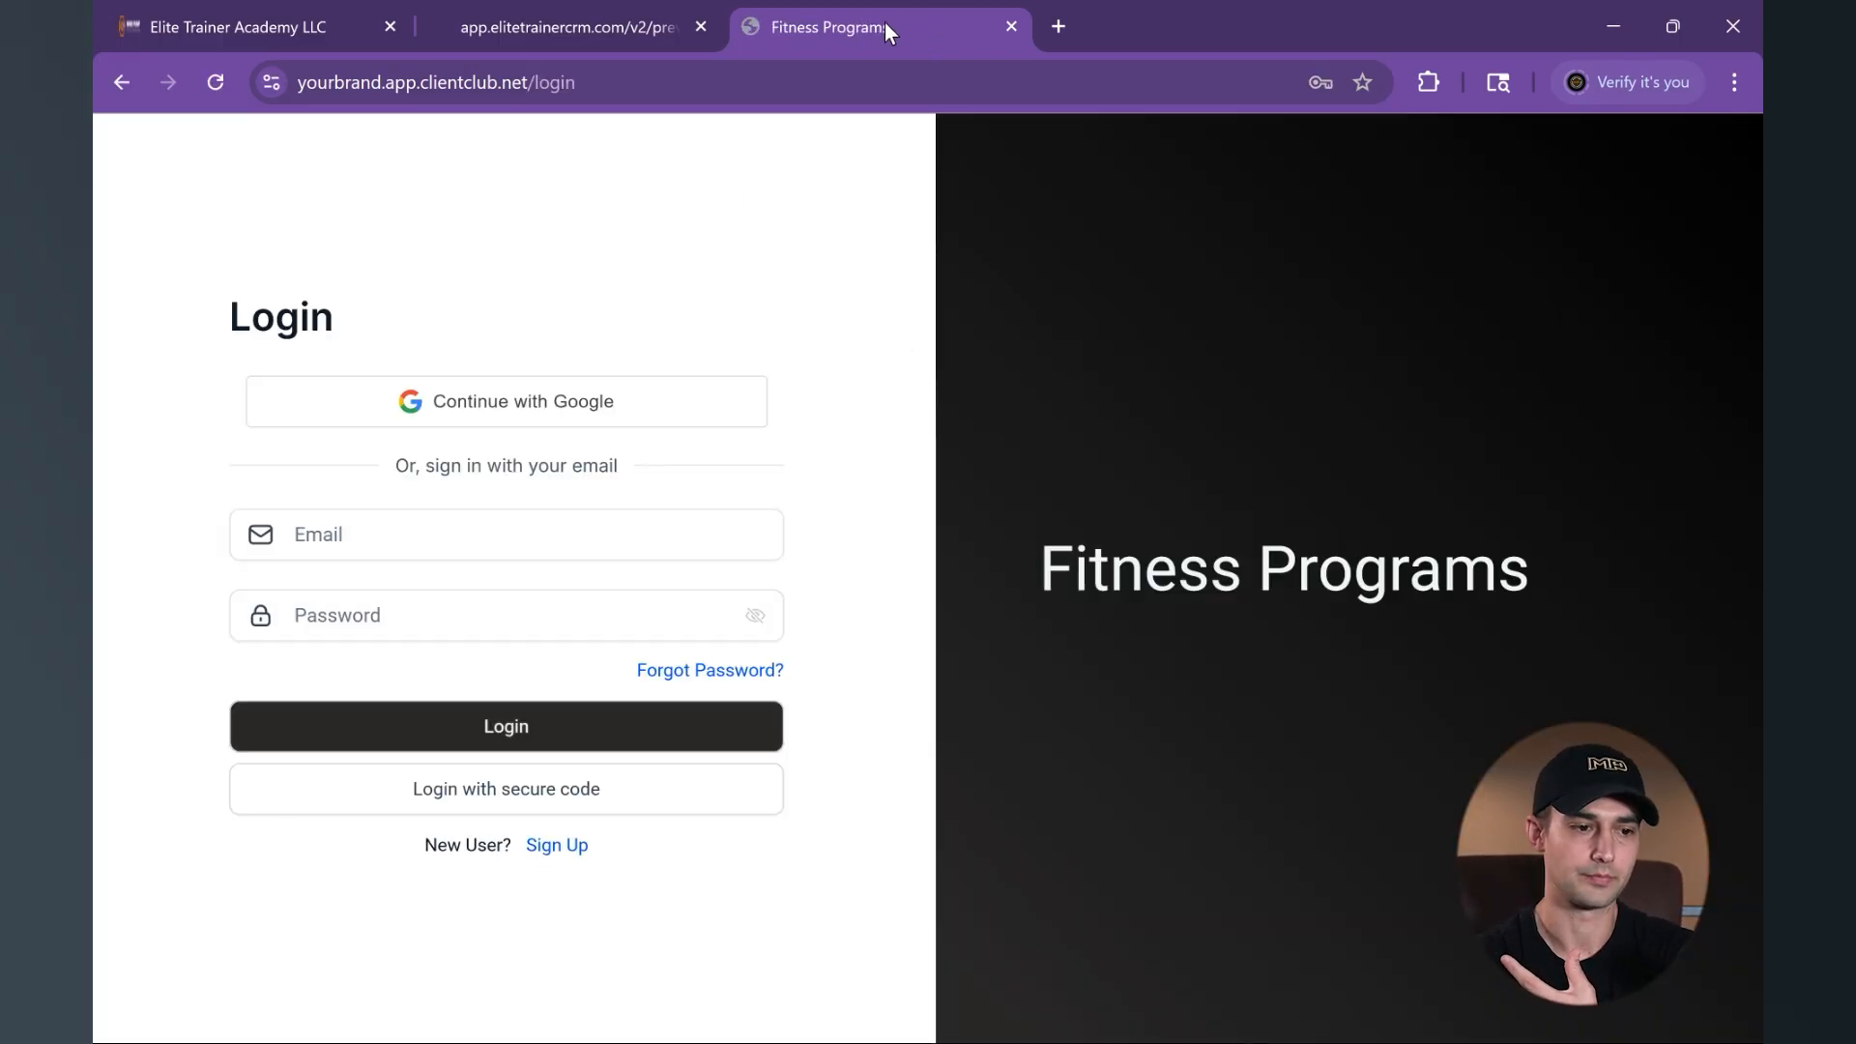
- Move the Fitness Programs login tab directly after the Domain Setup tab and view the portal's login page
{"action": "left_click_drag", "start_coordinate": [884, 21], "coordinate": [590, 3]}
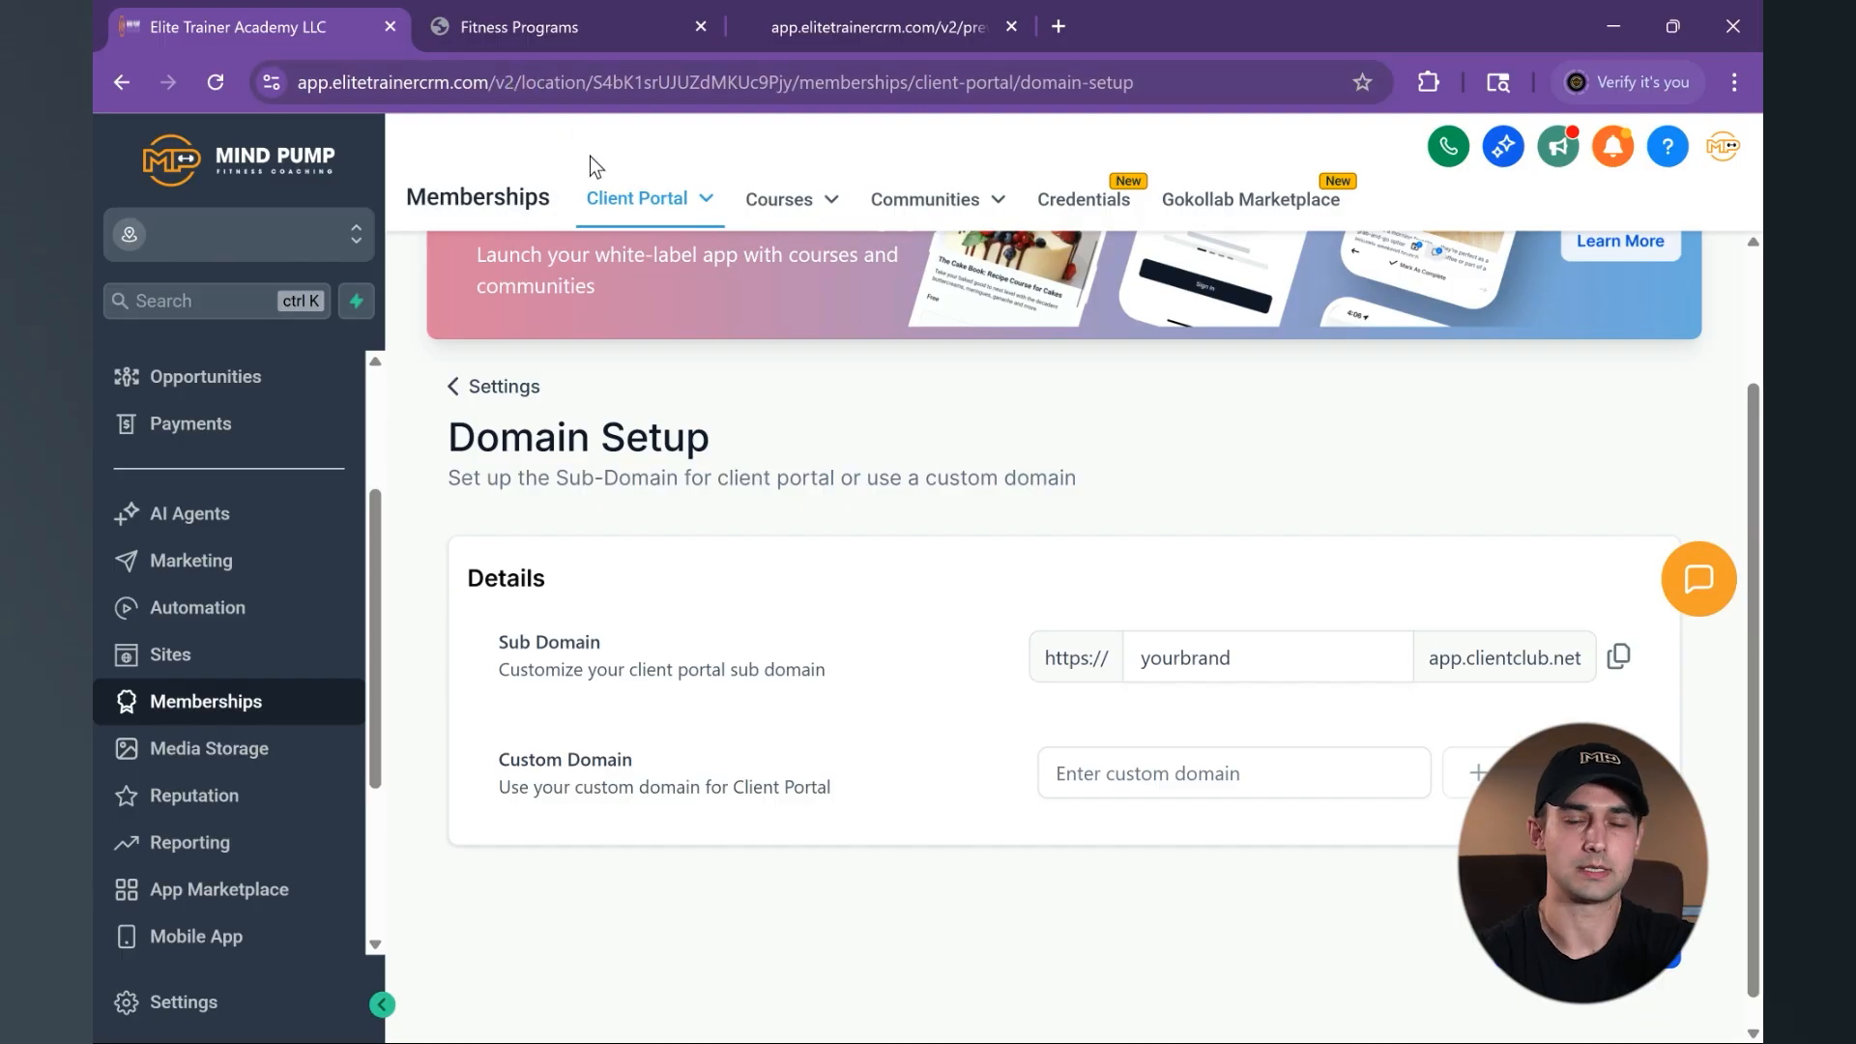
{"action": "left_click", "coordinate": [575, 34]}
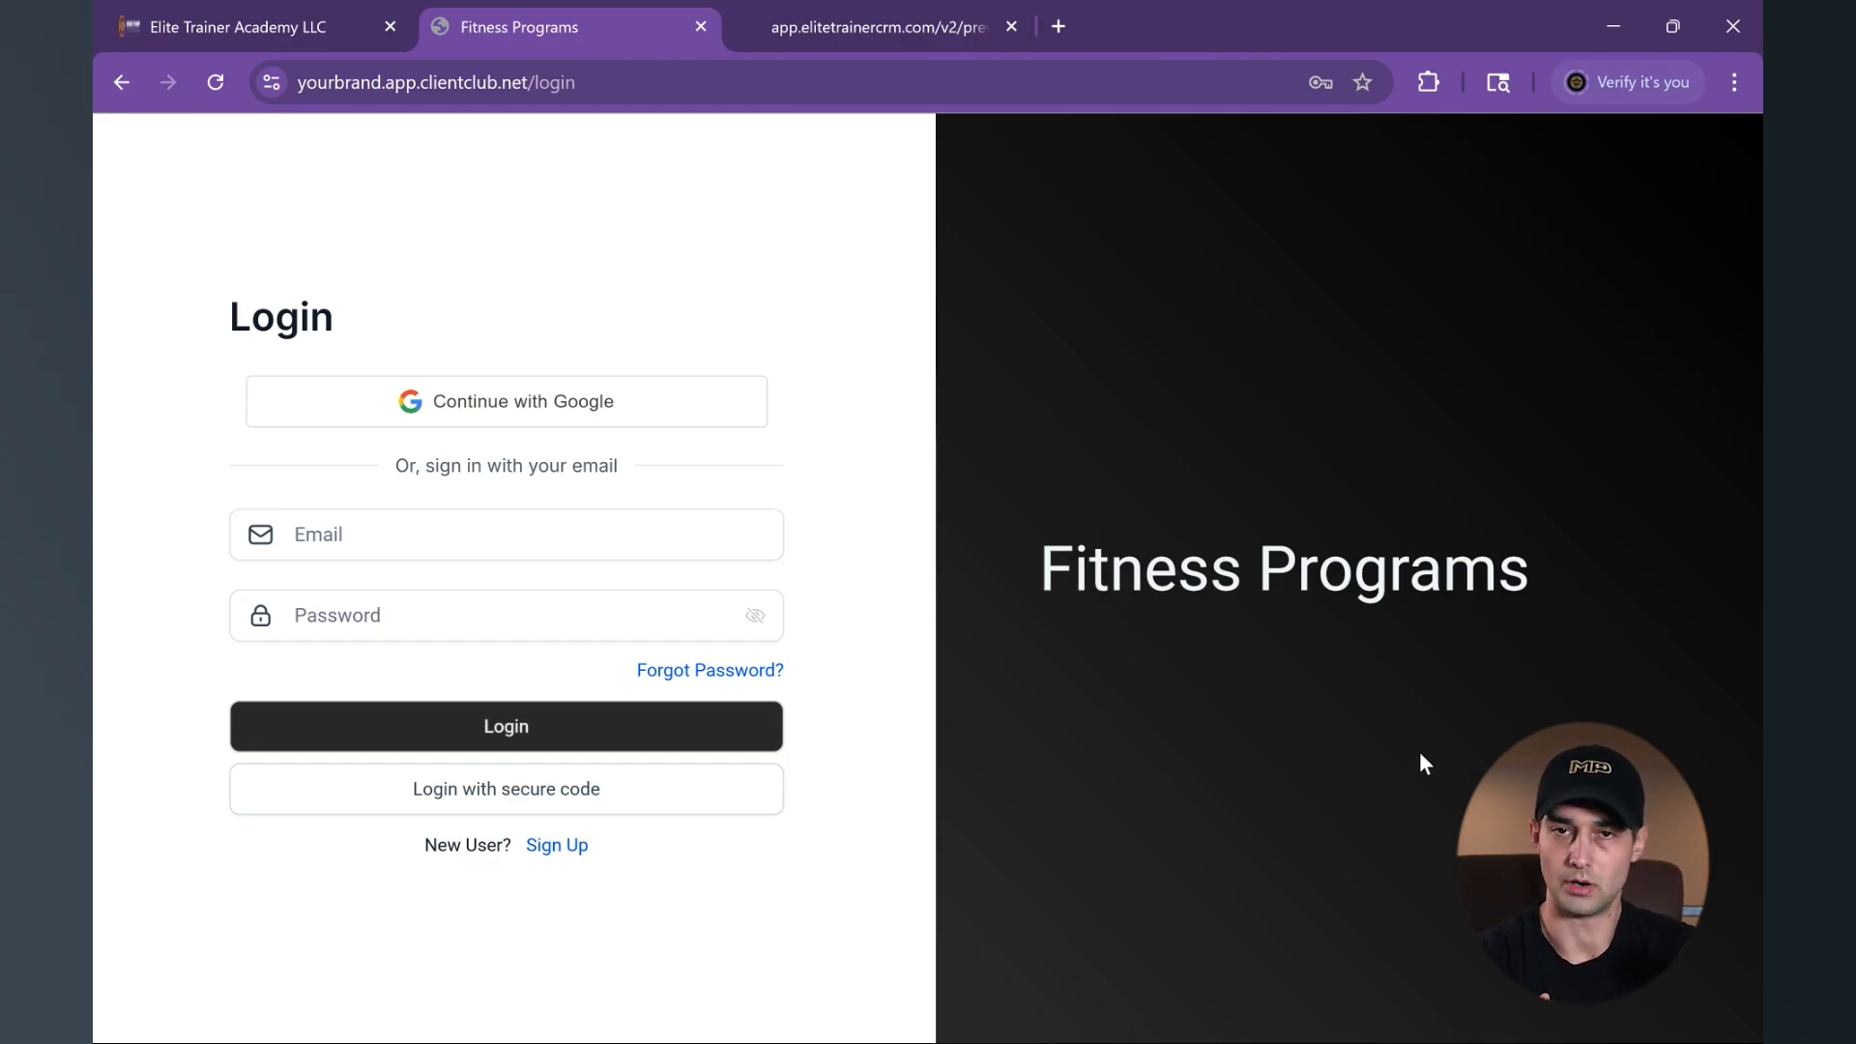
{"action": "left_click", "coordinate": [294, 33]}
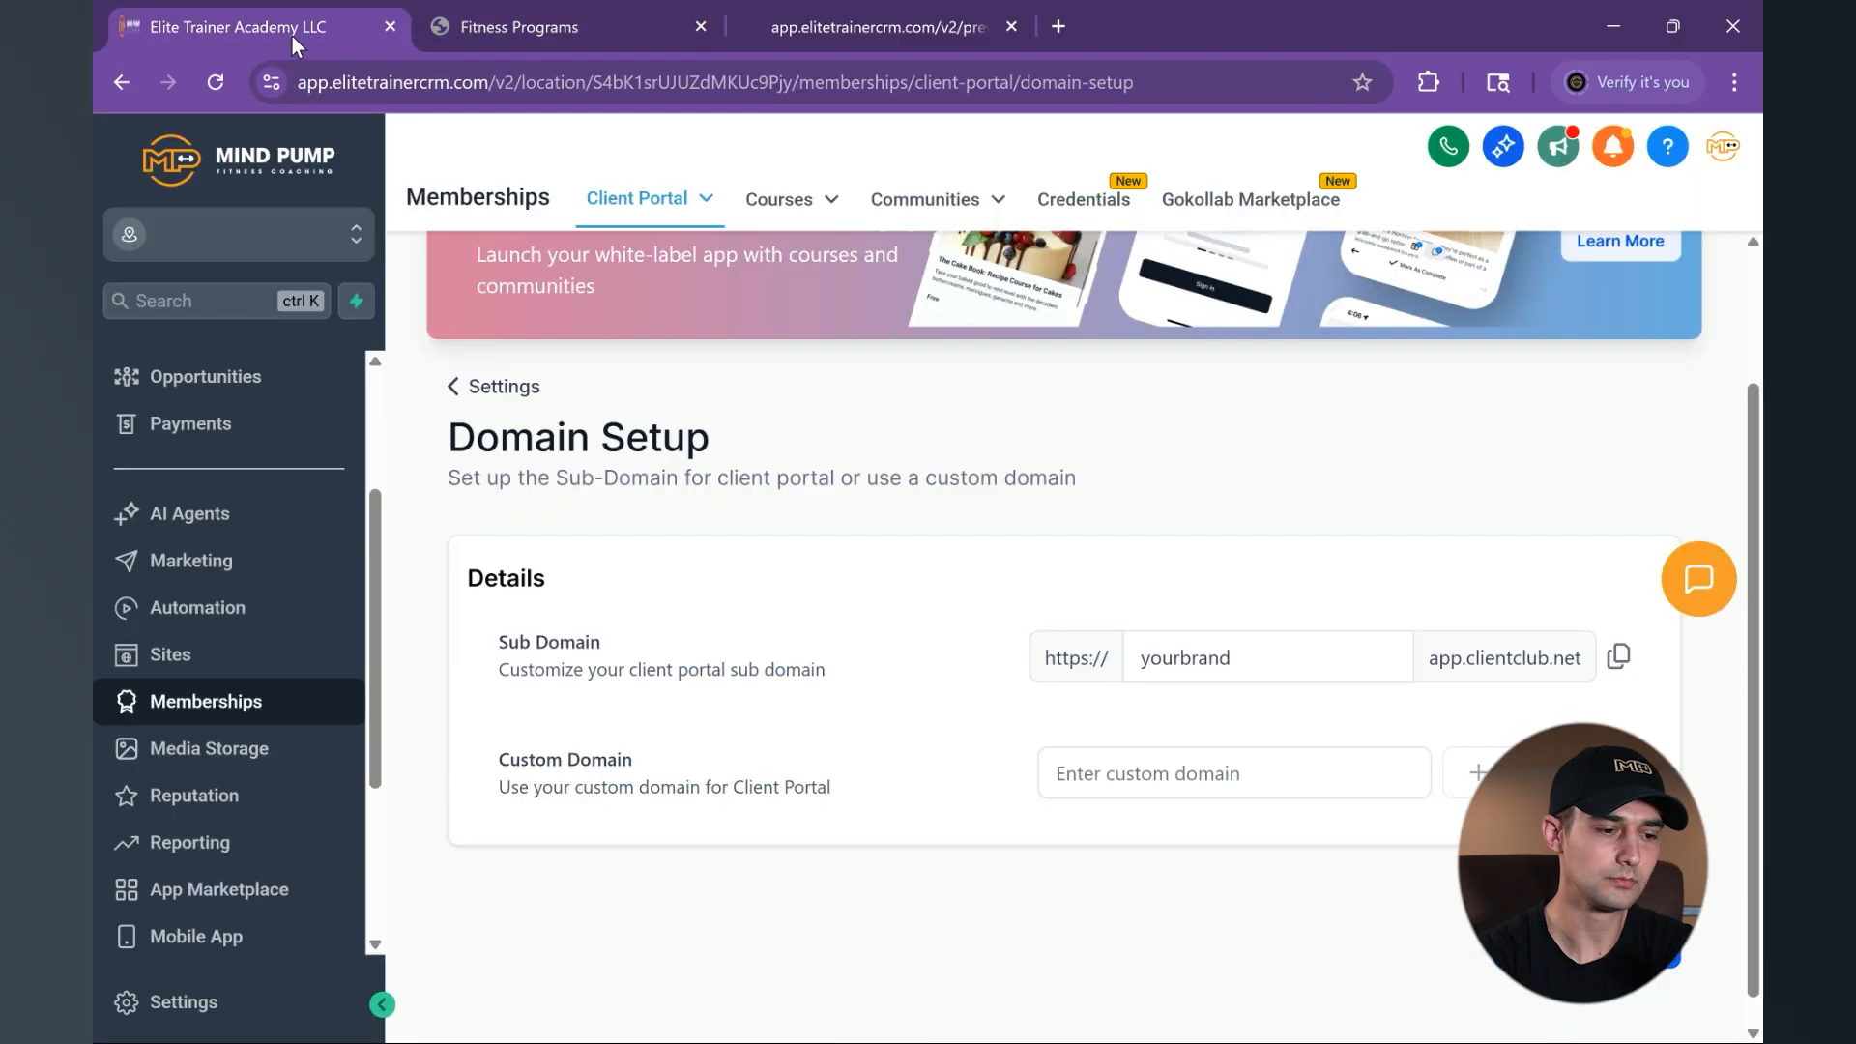
- Open the client portal's Branding settings and compare the portal name with the one on the portal's login page
{"action": "left_click", "coordinate": [516, 394]}
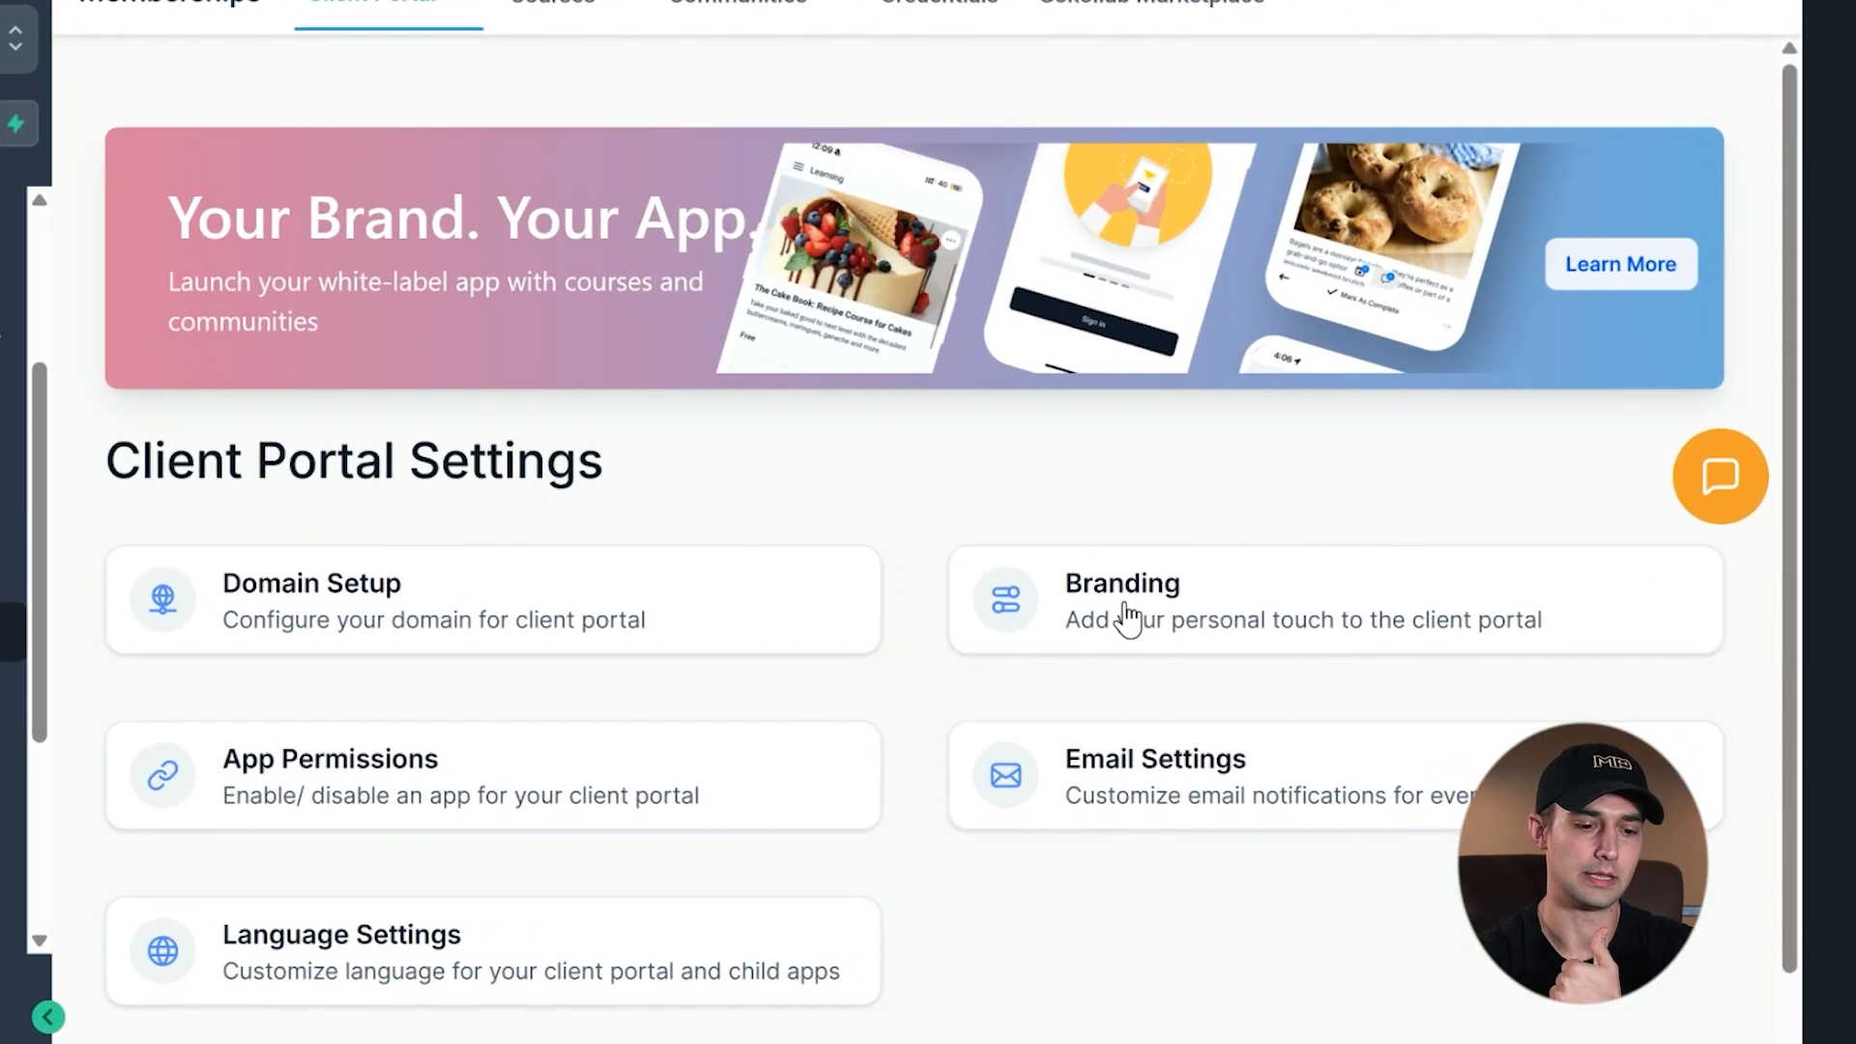
{"action": "left_click", "coordinate": [1127, 619]}
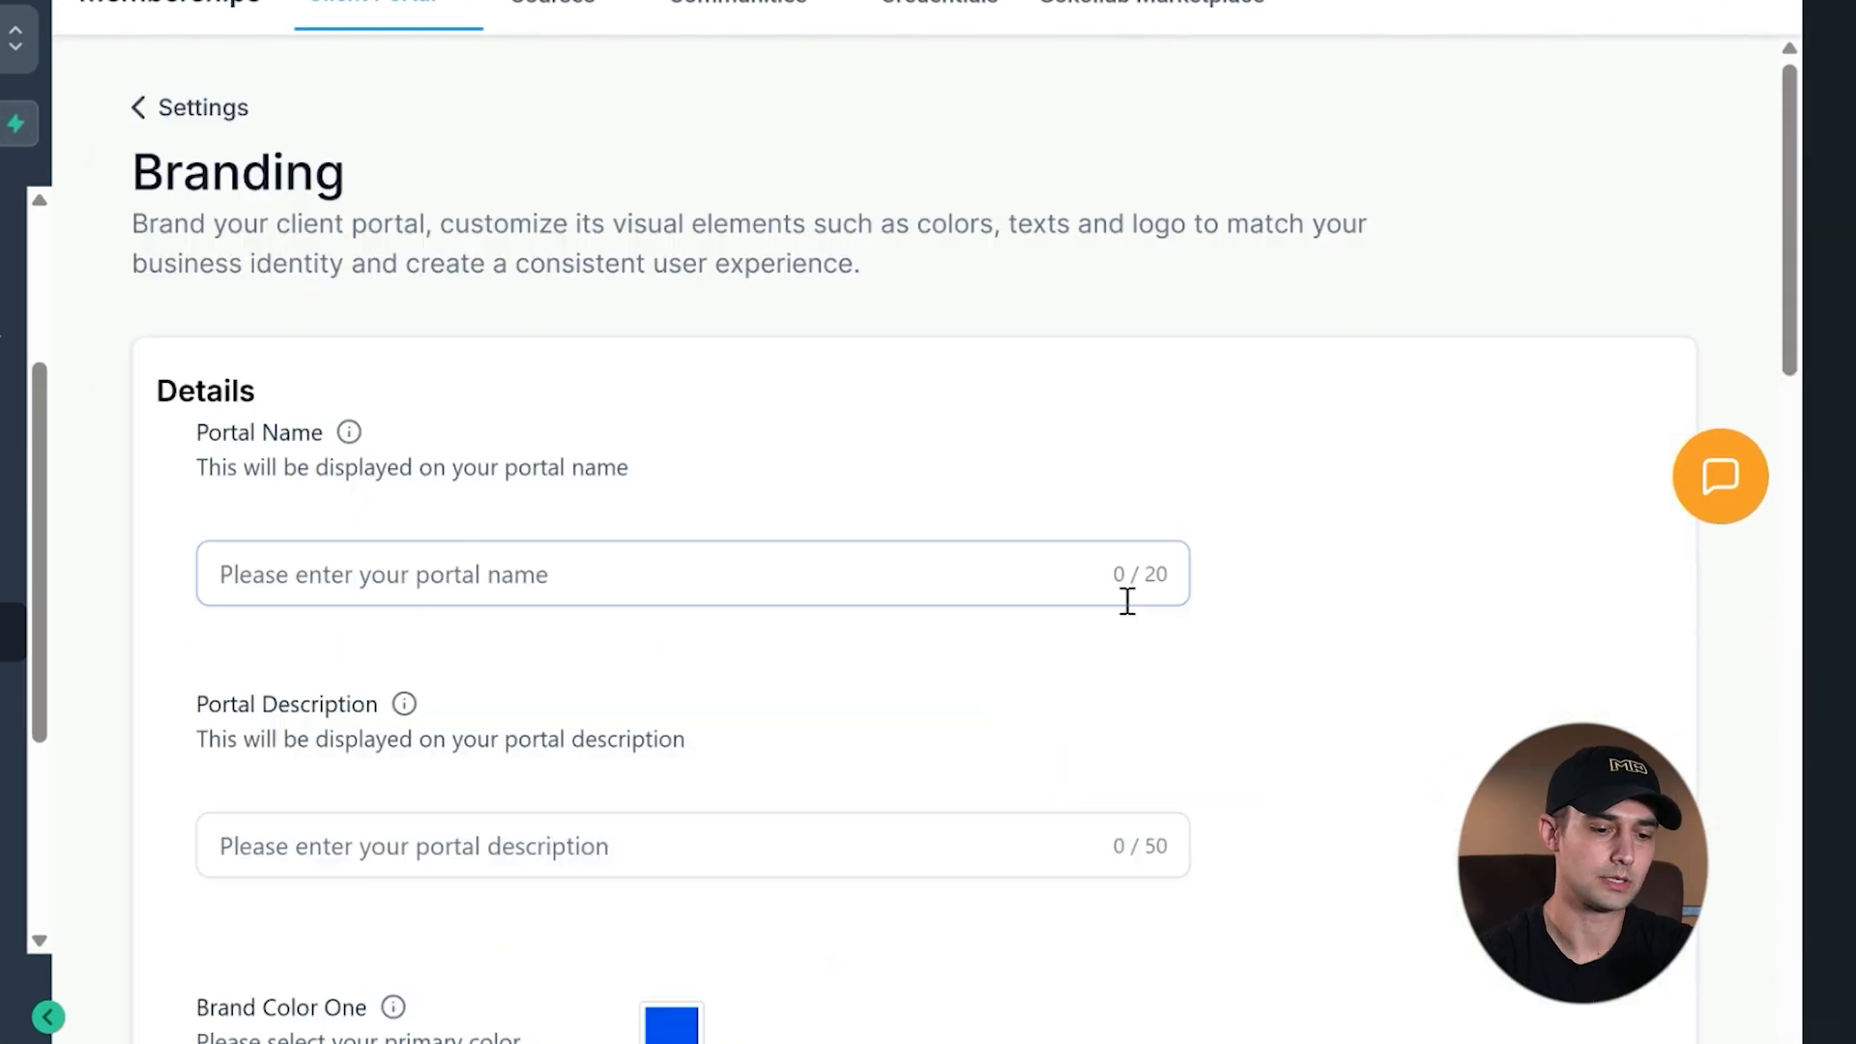
{"action": "left_click", "coordinate": [1128, 600]}
{"action": "type", "text": "Fitness Programs"}
{"action": "scroll", "coordinate": [1009, 694], "scroll_direction": "down", "scroll_amount": 1}
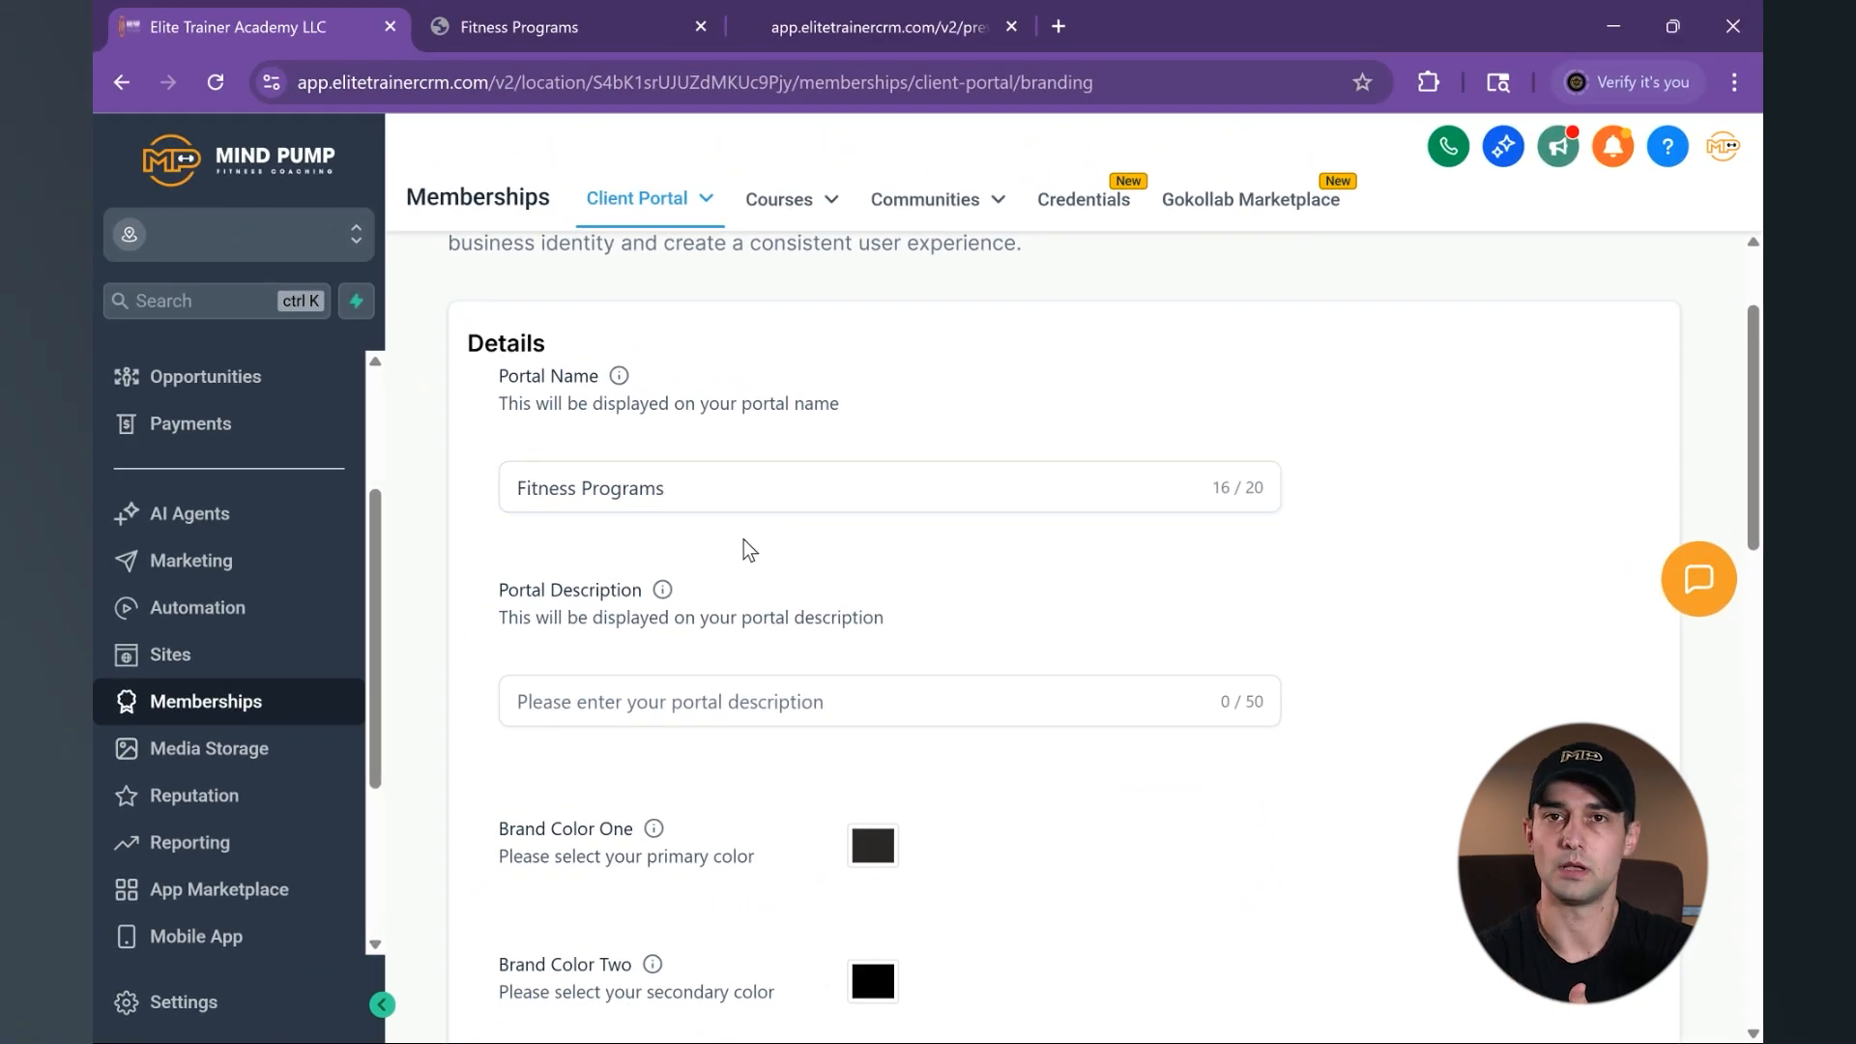
{"action": "scroll", "coordinate": [749, 549], "scroll_direction": "down", "scroll_amount": 1}
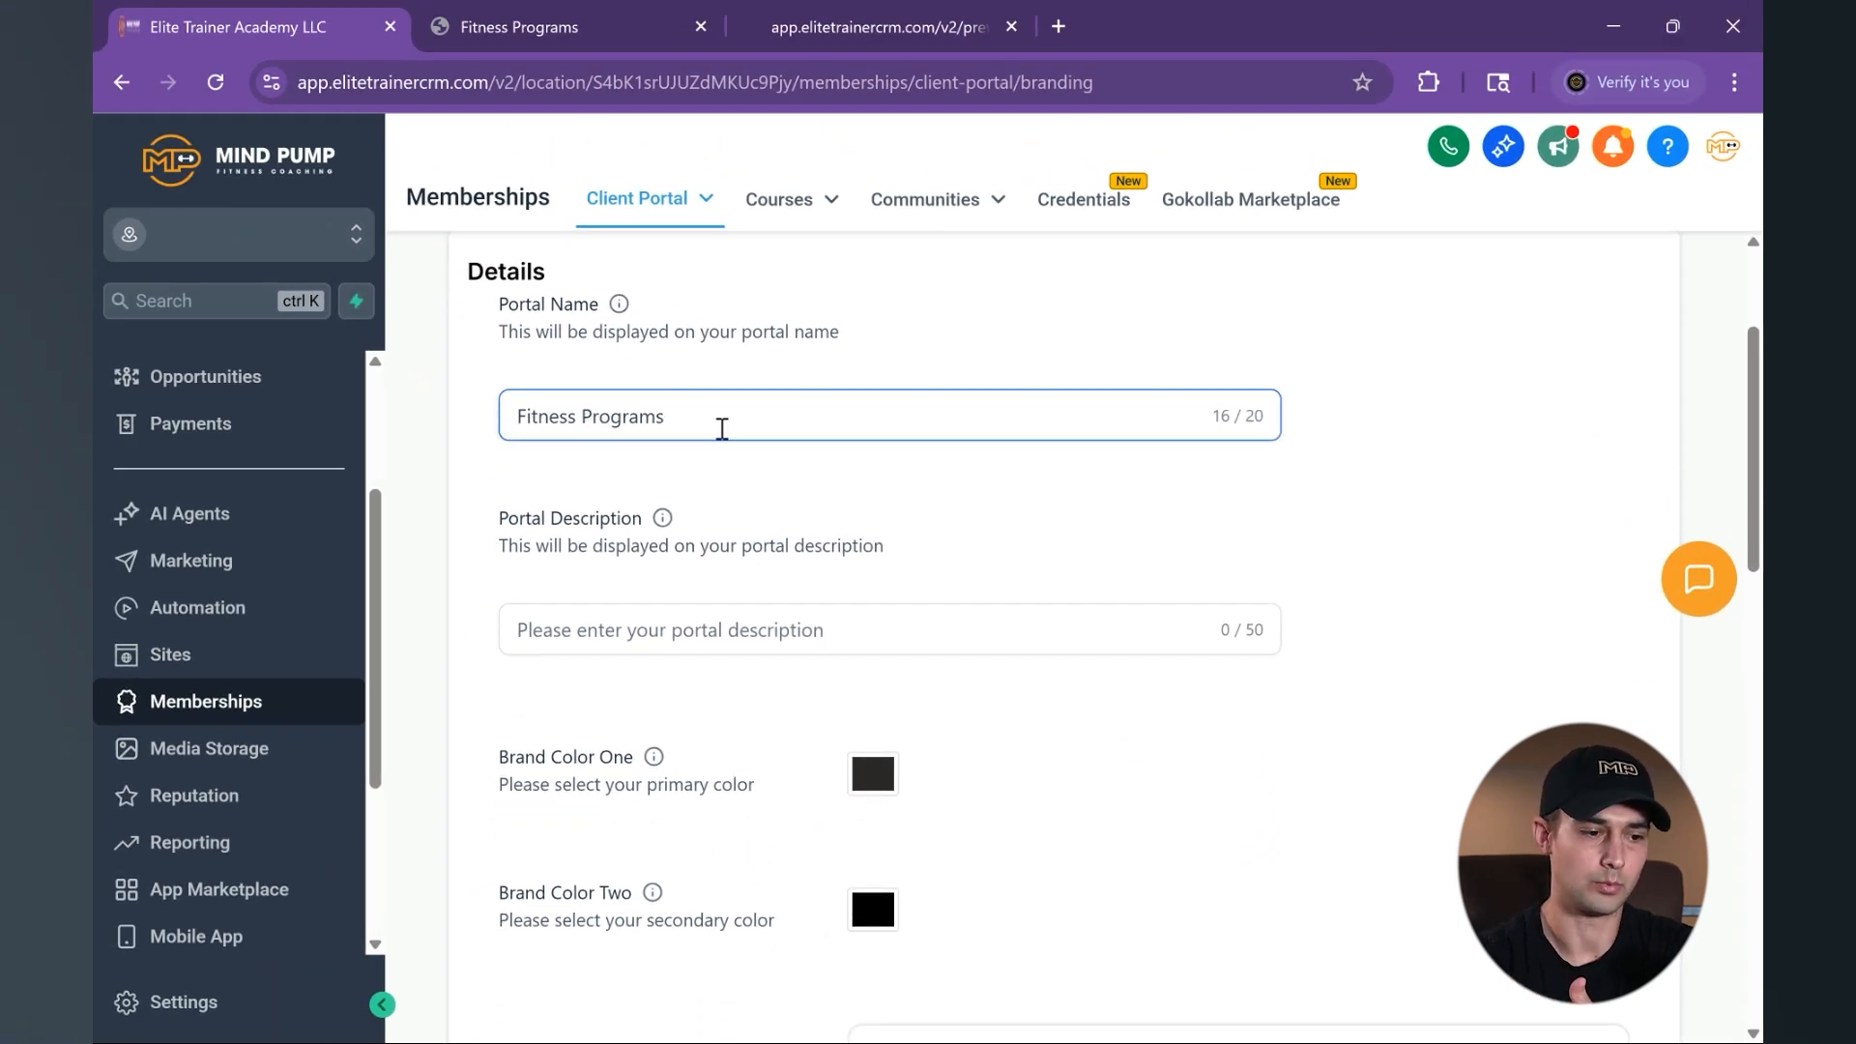
{"action": "left_click", "coordinate": [520, 39]}
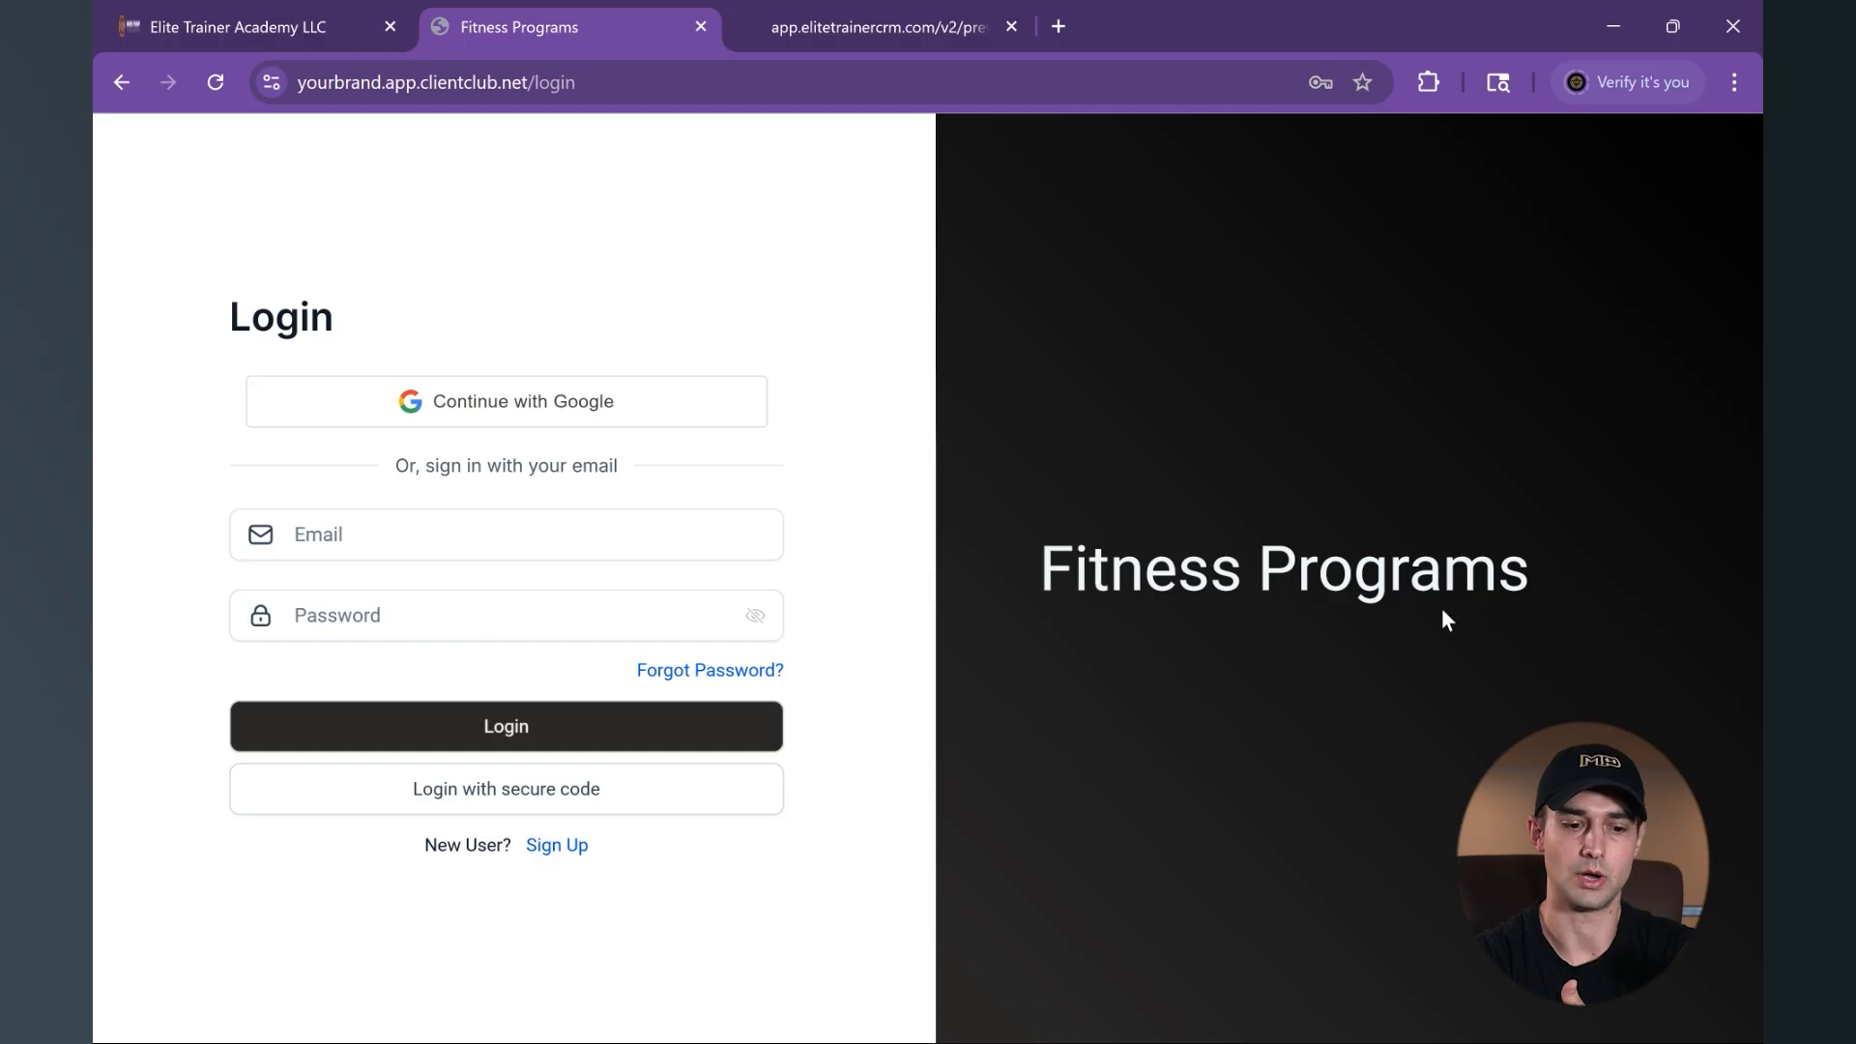
{"action": "left_click", "coordinate": [240, 26]}
- Examine the brand colors, favicon, portal image, logo, support email and copyright settings, checking the login page for the portal image
{"action": "scroll", "coordinate": [812, 542], "scroll_direction": "down", "scroll_amount": 3}
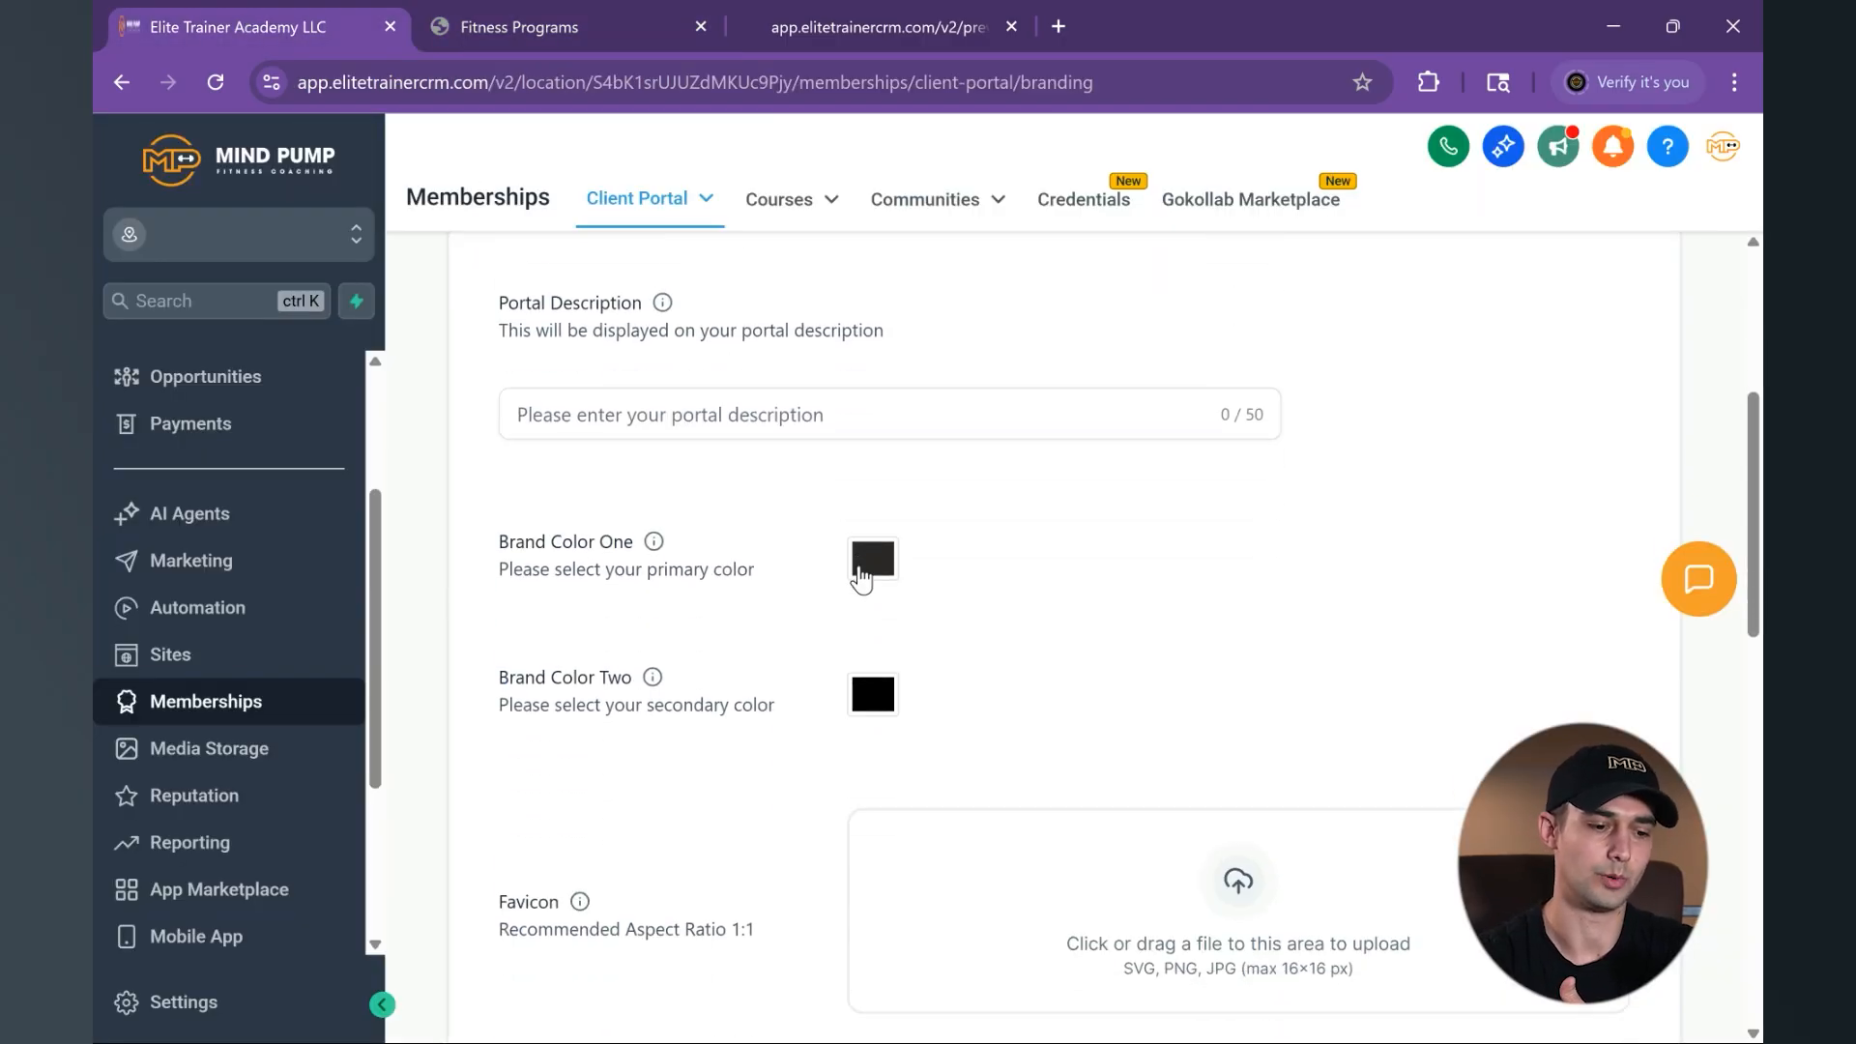
{"action": "scroll", "coordinate": [1082, 612], "scroll_direction": "down", "scroll_amount": 3}
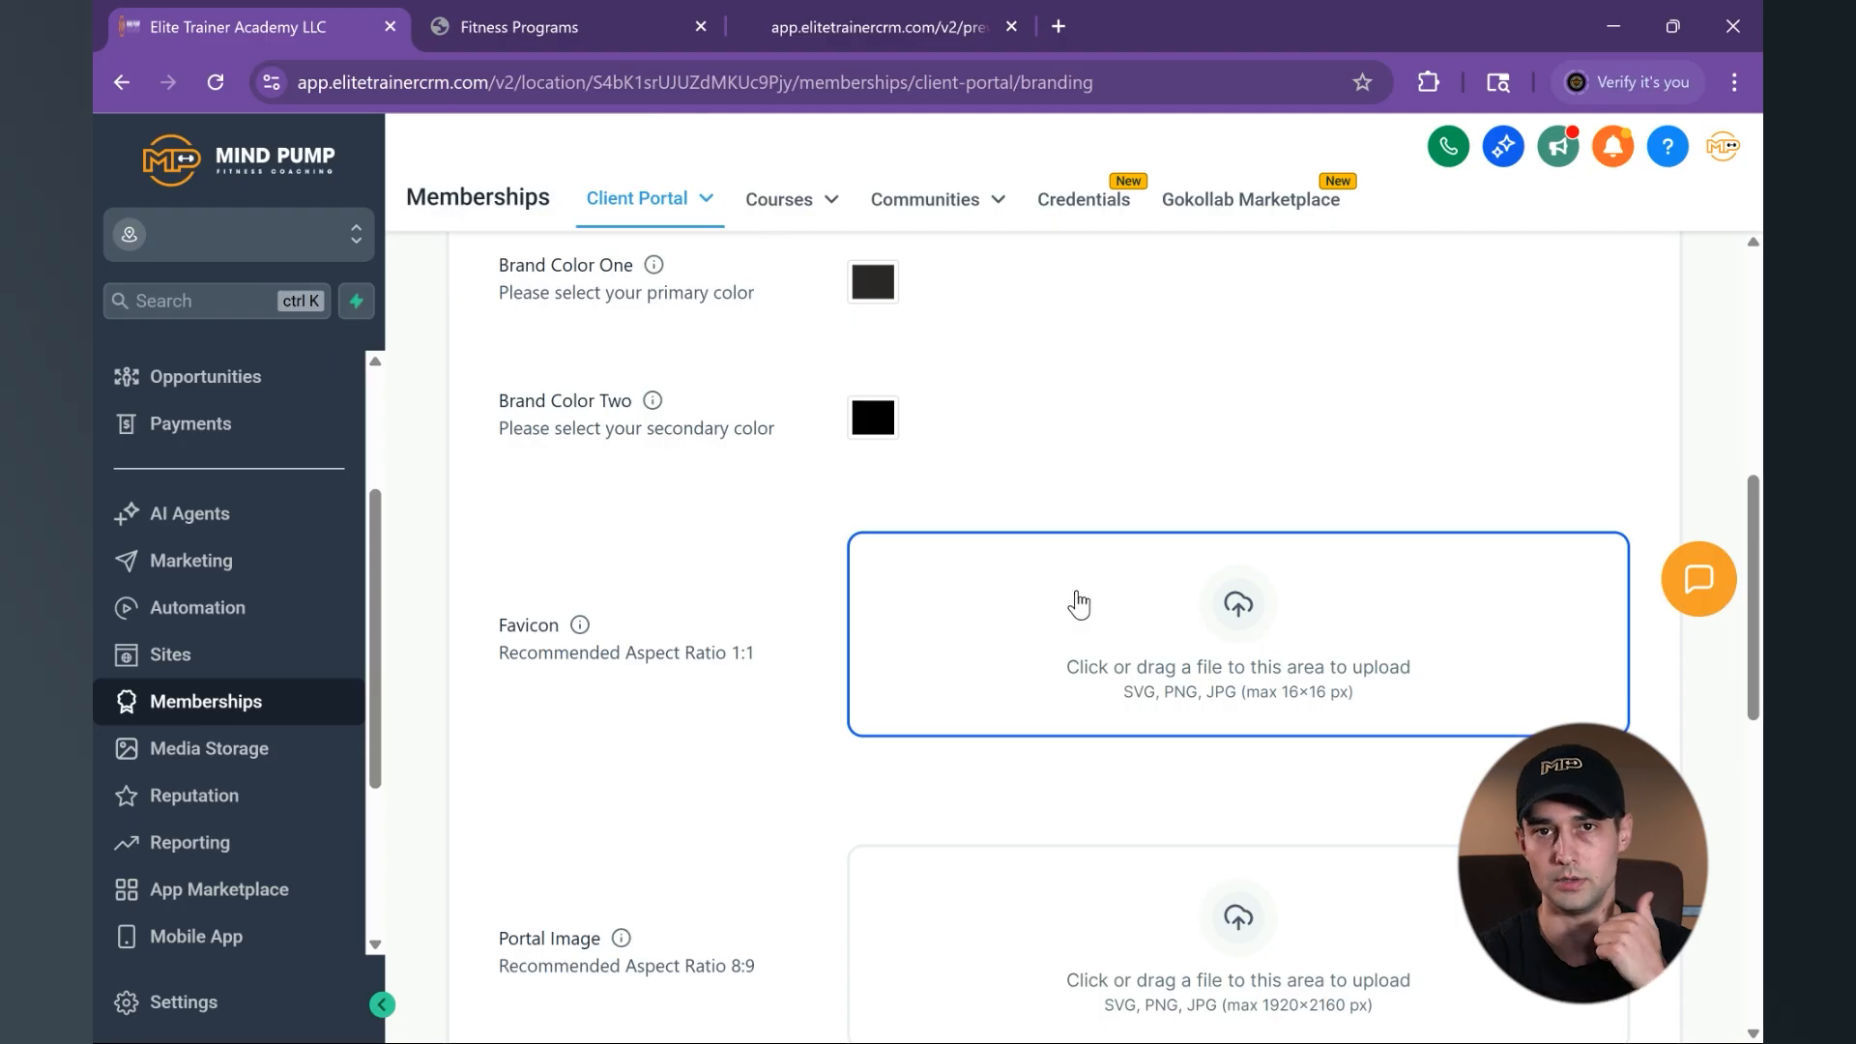
{"action": "scroll", "coordinate": [1078, 601], "scroll_direction": "down", "scroll_amount": 4}
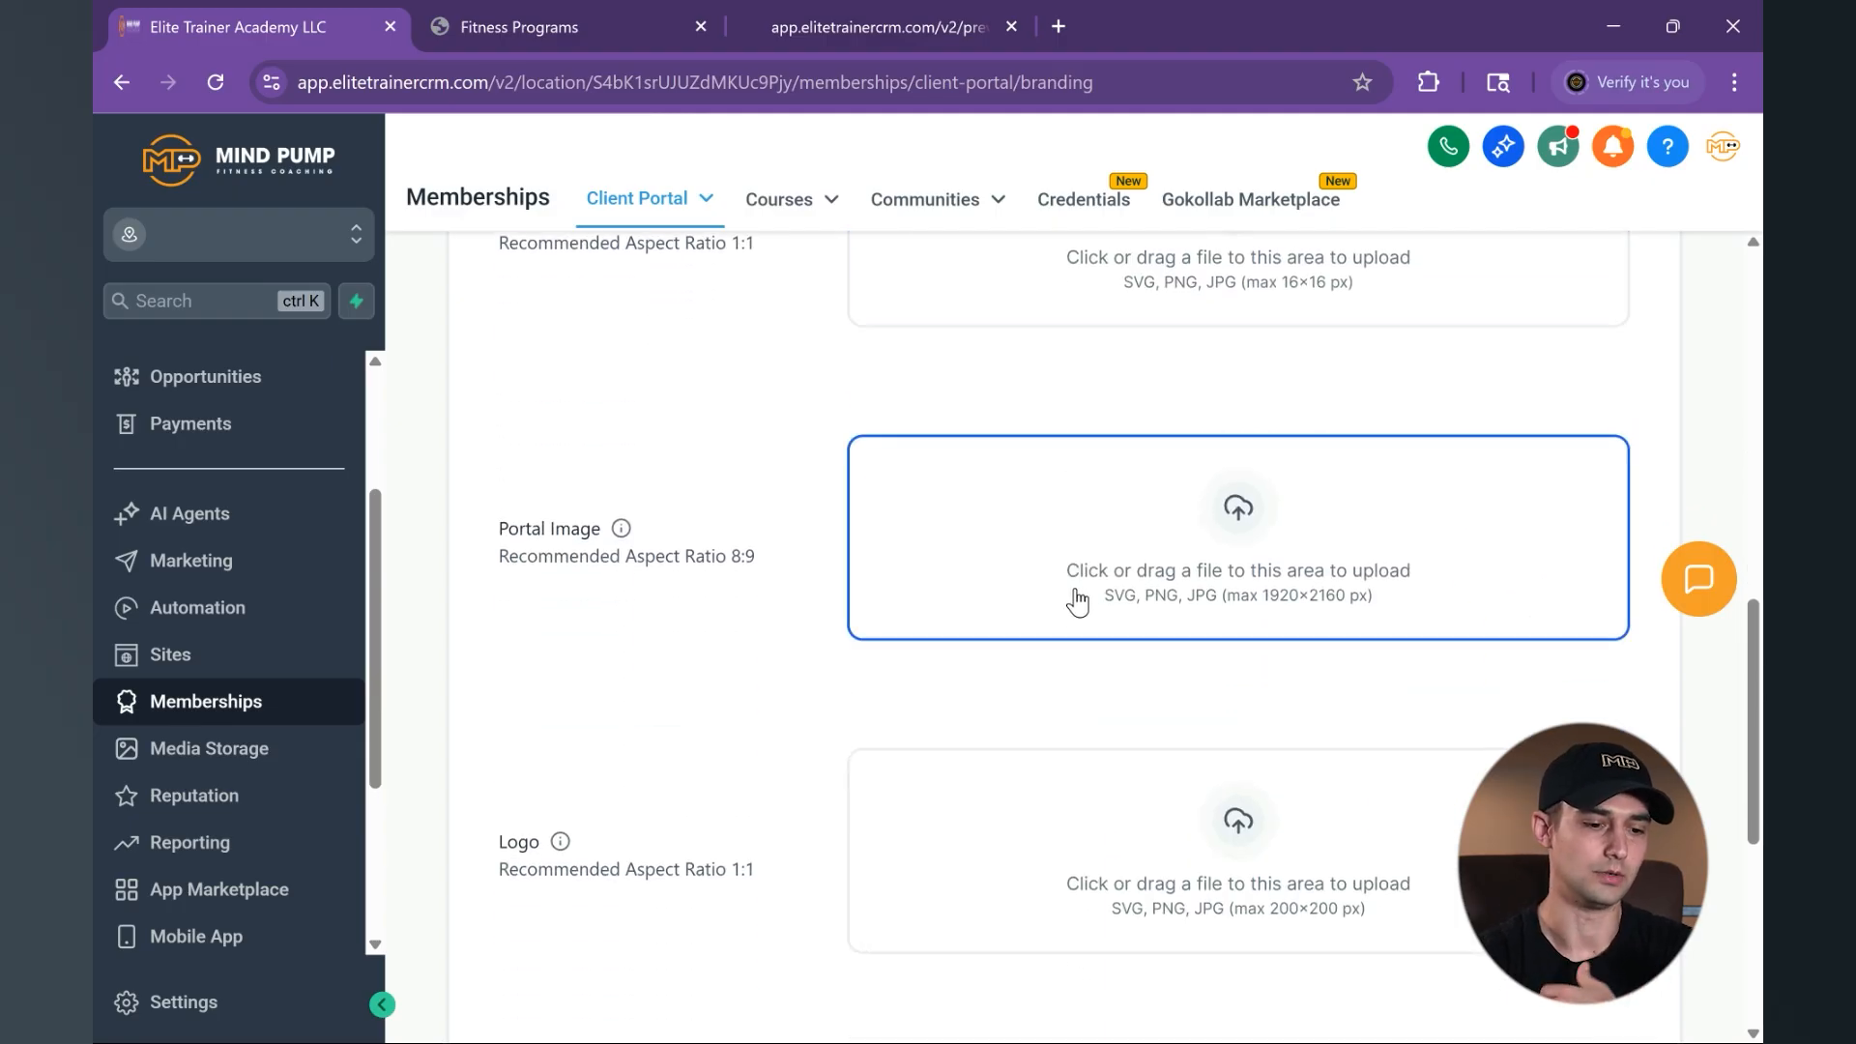
{"action": "left_click", "coordinate": [622, 8]}
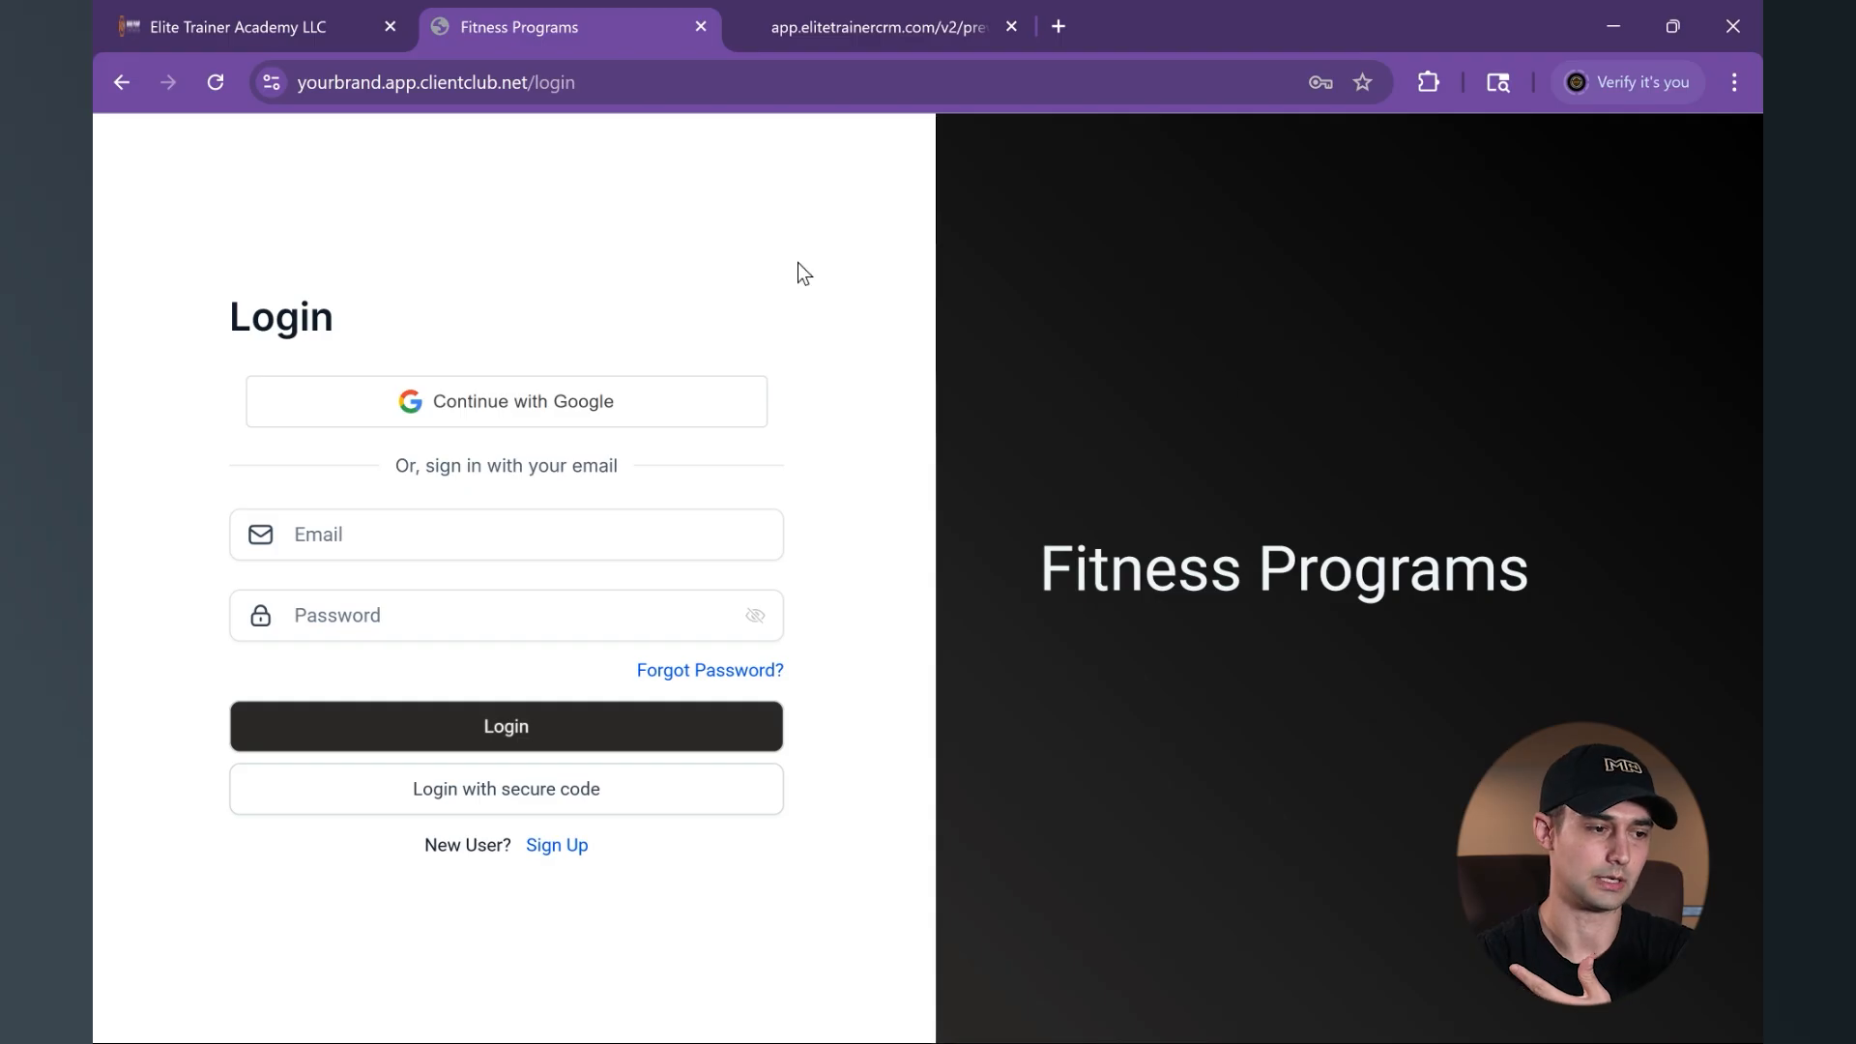
{"action": "left_click", "coordinate": [237, 23]}
{"action": "scroll", "coordinate": [965, 657], "scroll_direction": "down", "scroll_amount": 4}
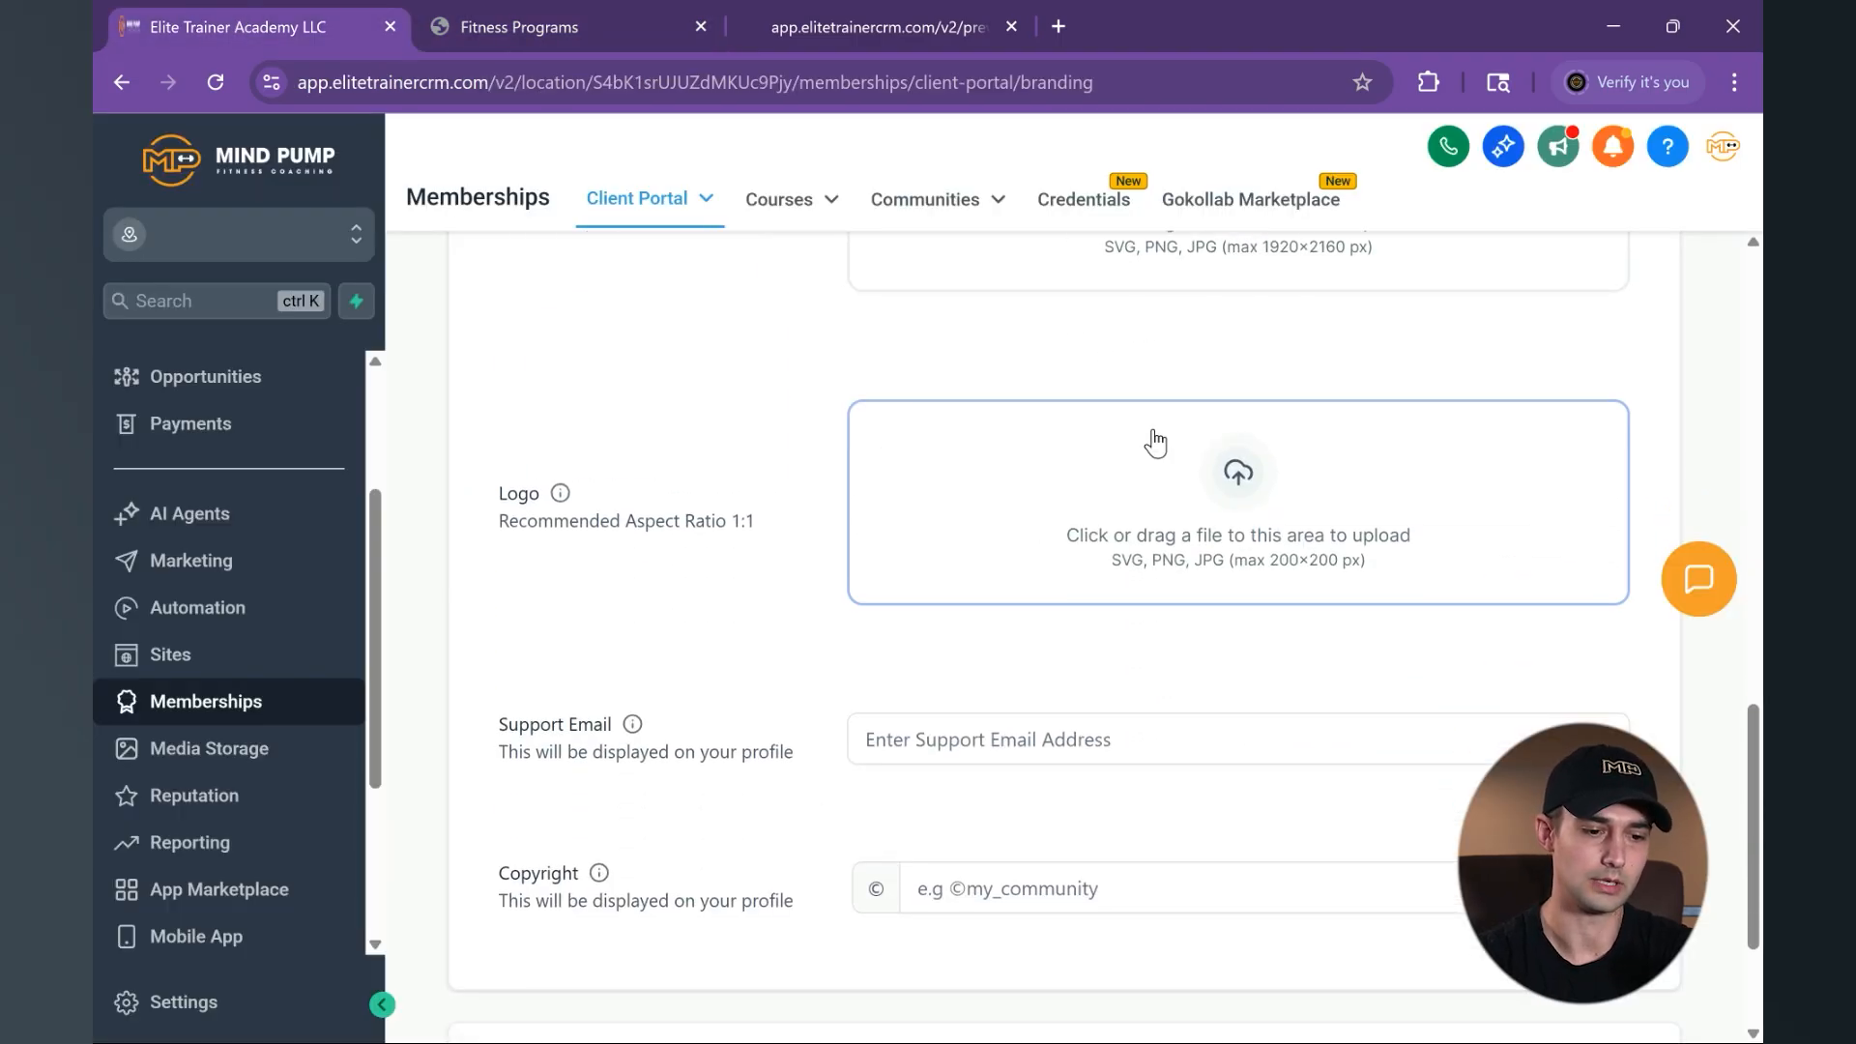
{"action": "scroll", "coordinate": [1148, 469], "scroll_direction": "down", "scroll_amount": 3}
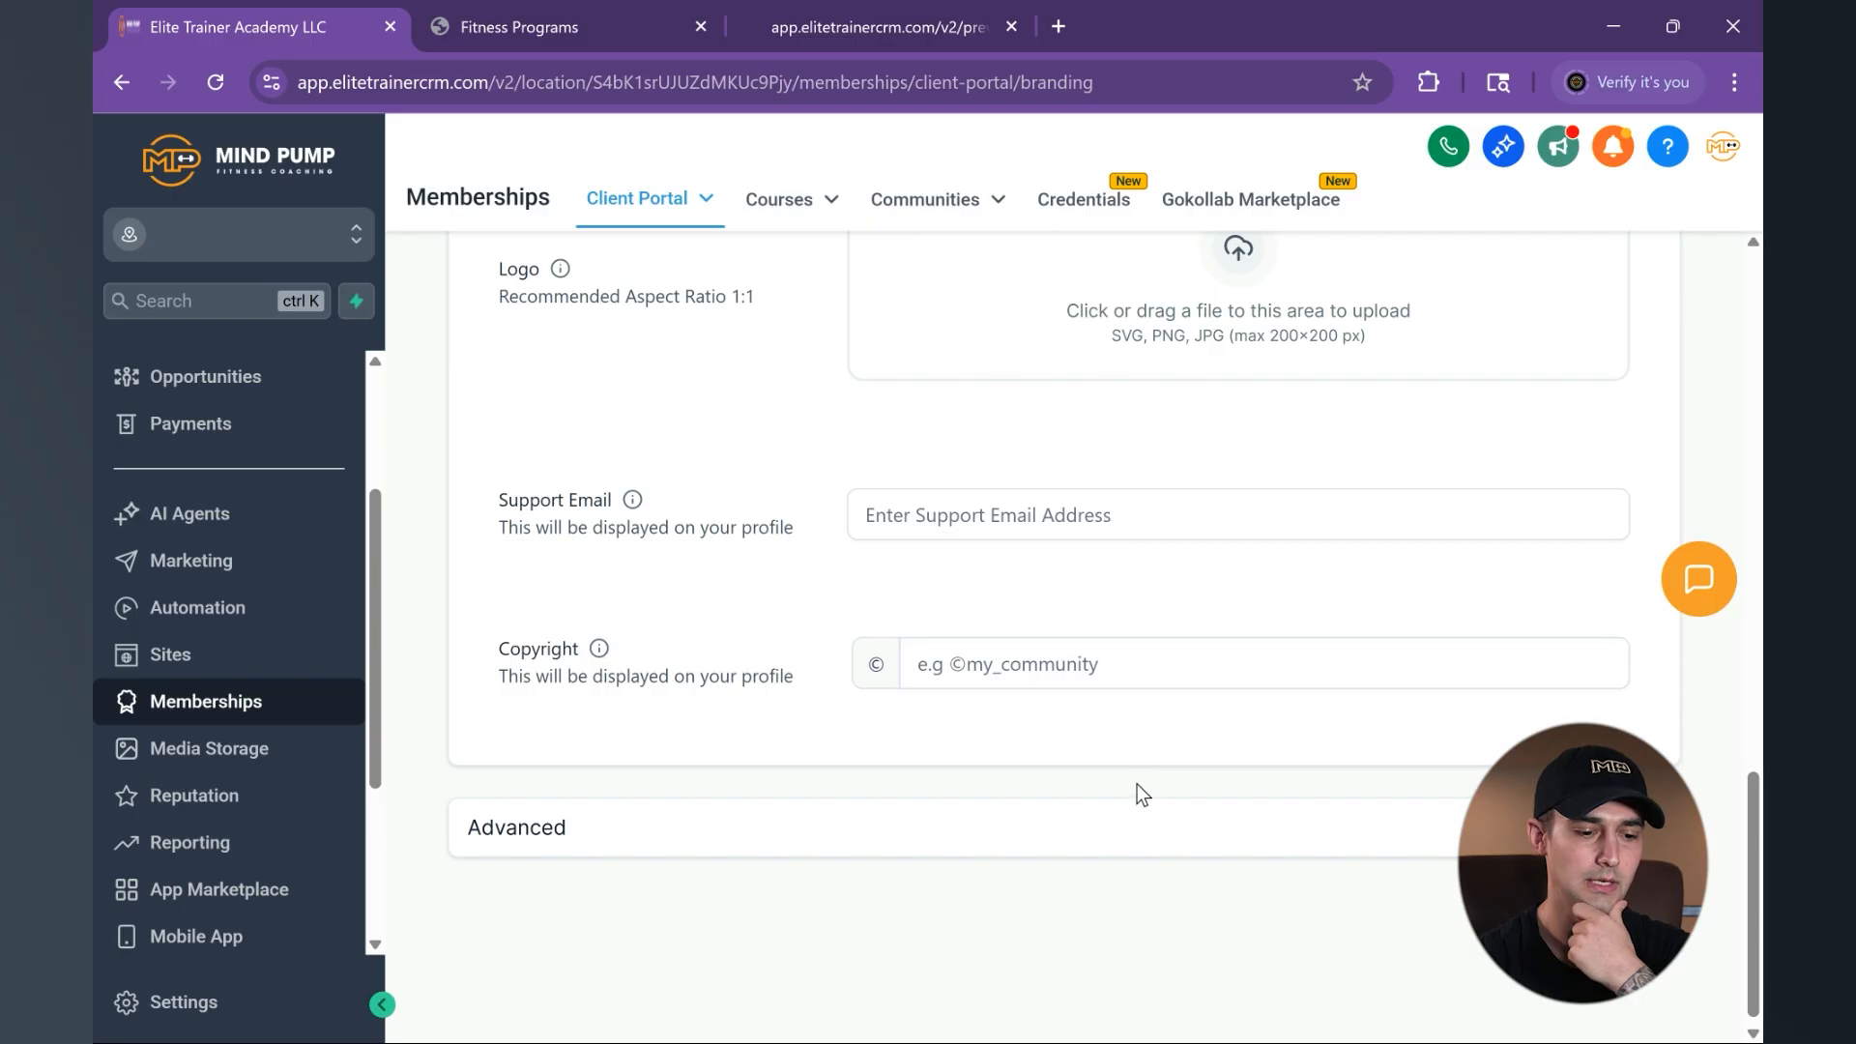
- Expand the Advanced branding section and look over the Custom JS and Custom CSS editors
{"action": "left_click", "coordinate": [1121, 827]}
{"action": "scroll", "coordinate": [1125, 822], "scroll_direction": "down", "scroll_amount": 4}
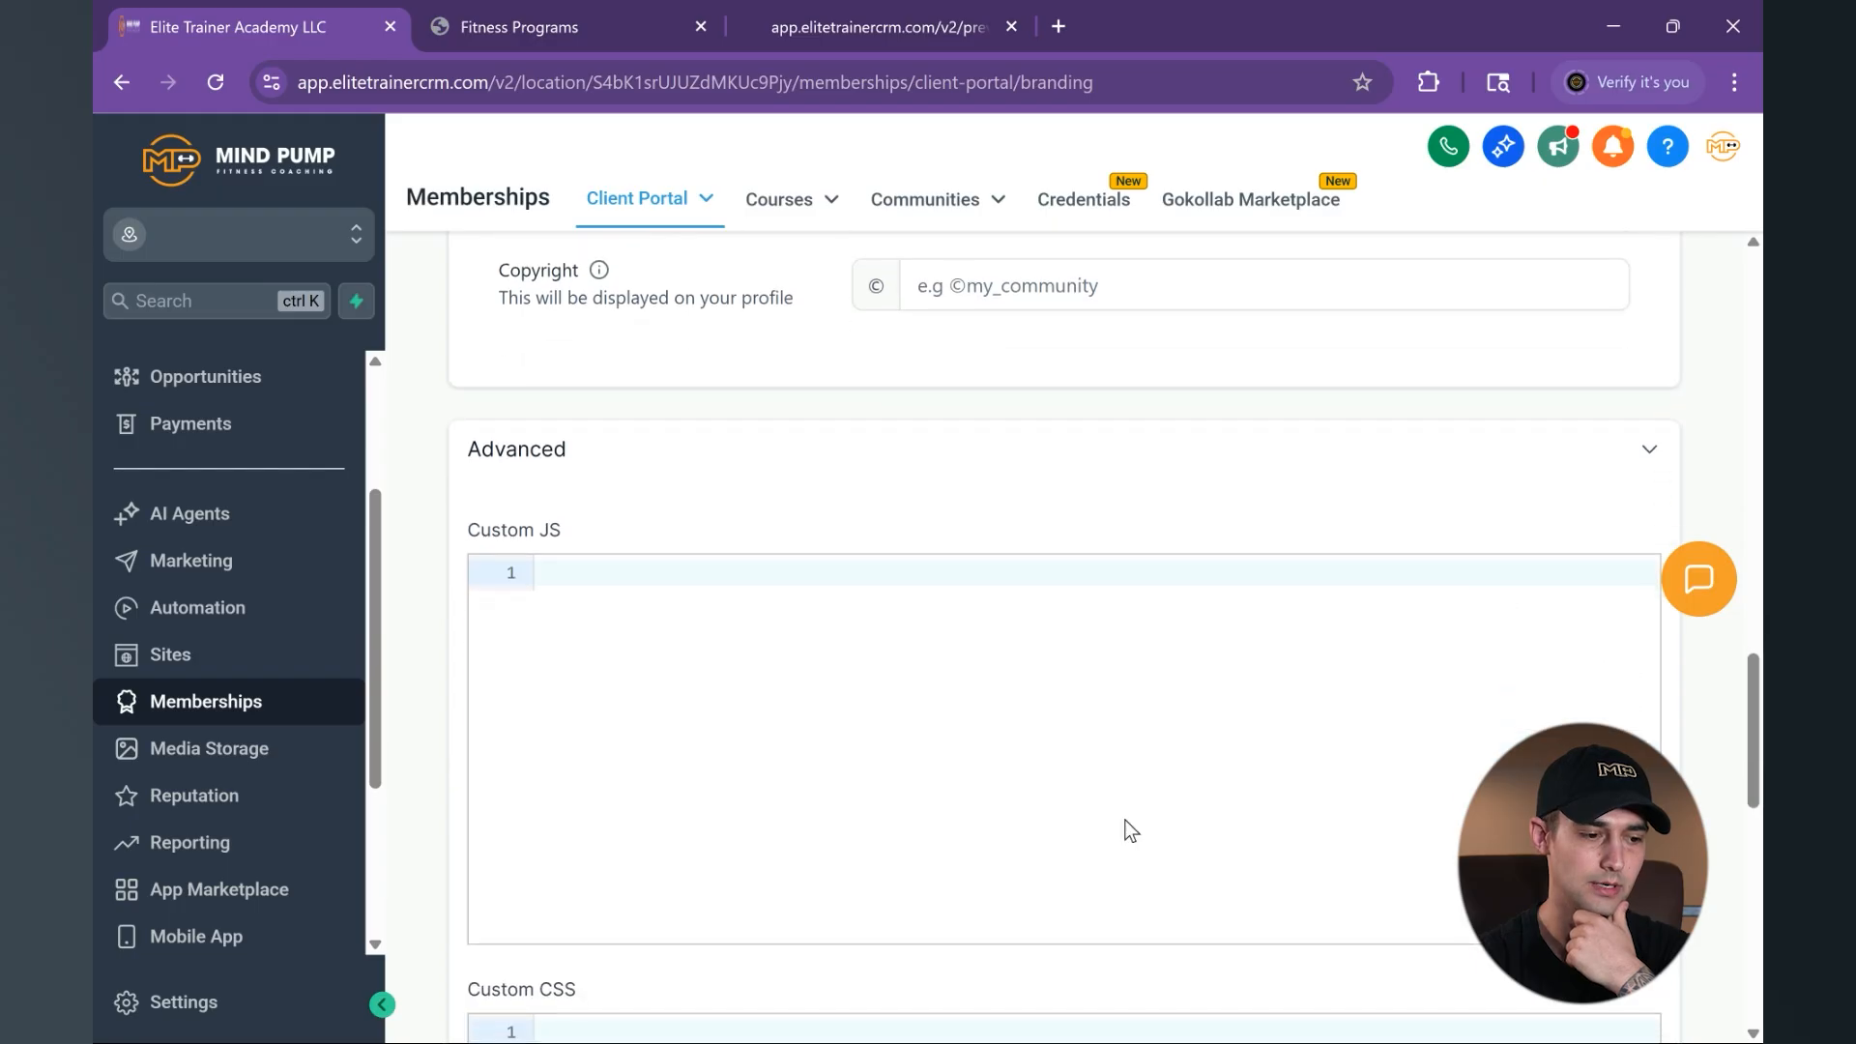
{"action": "scroll", "coordinate": [1129, 829], "scroll_direction": "down", "scroll_amount": 3}
{"action": "scroll", "coordinate": [1125, 820], "scroll_direction": "up", "scroll_amount": 1}
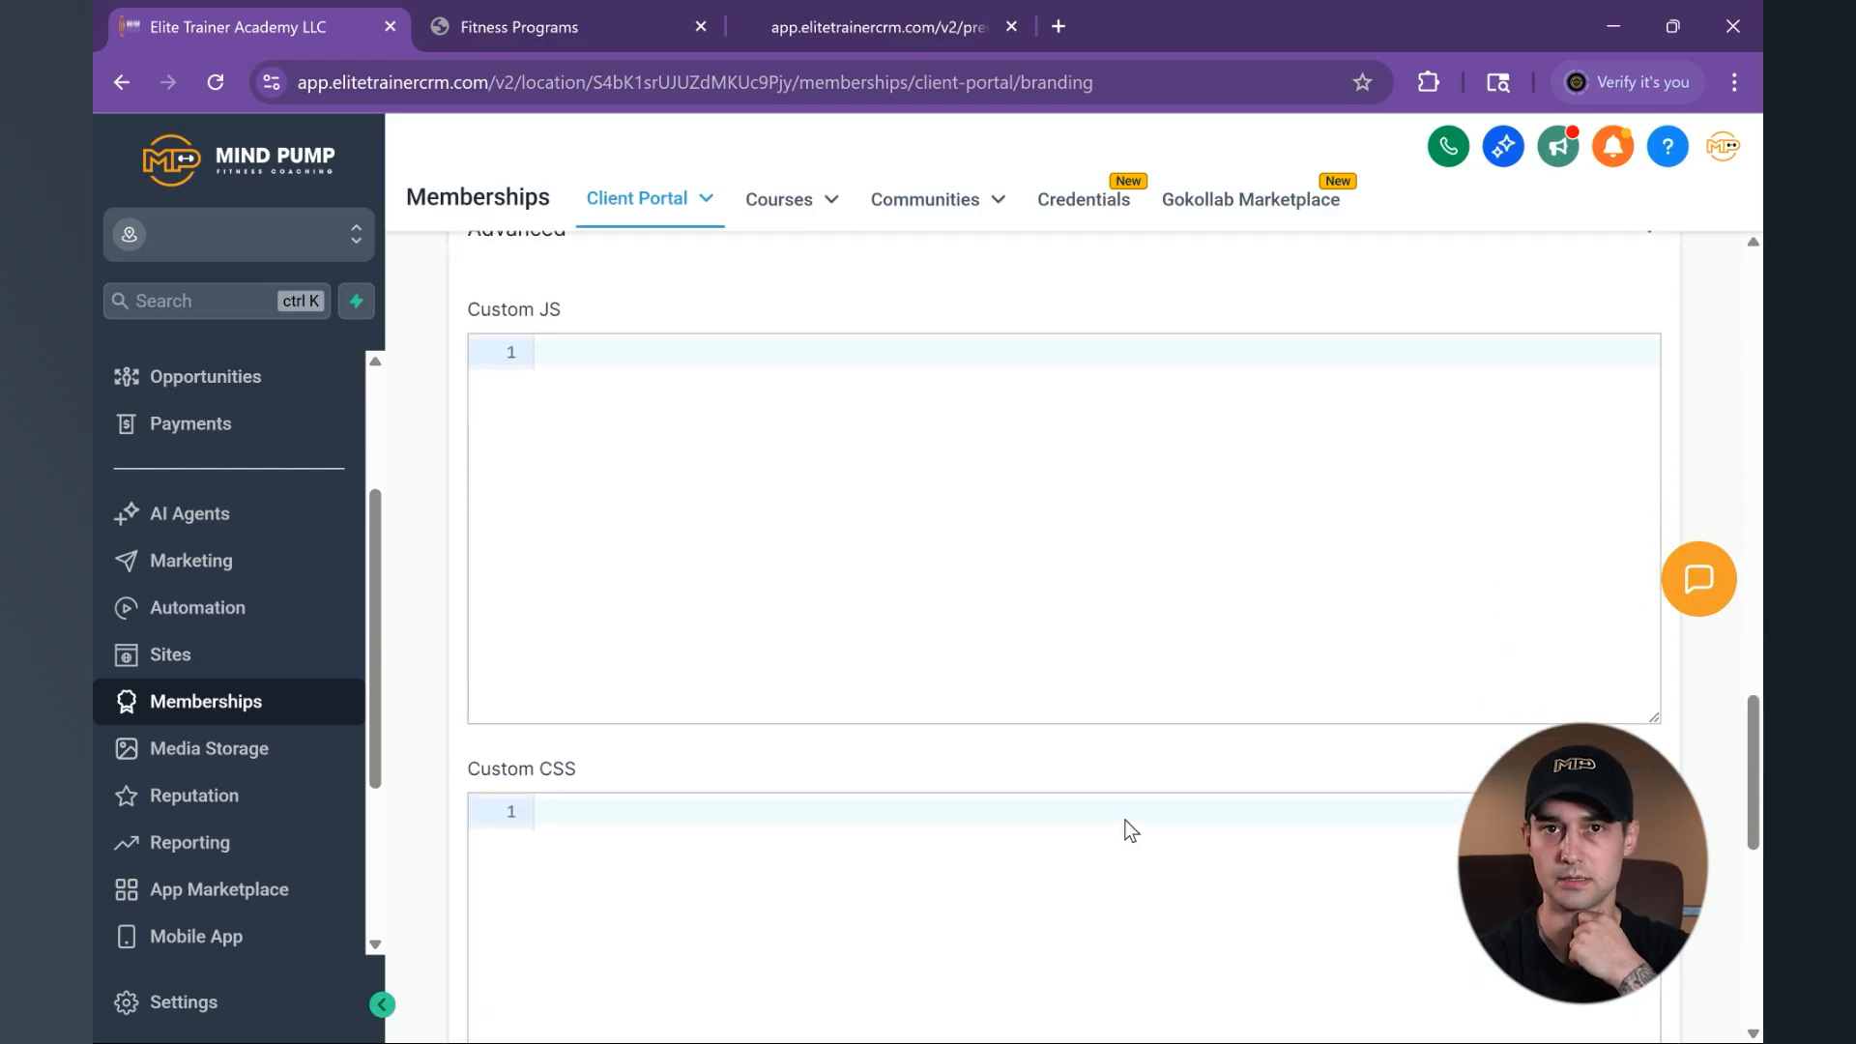